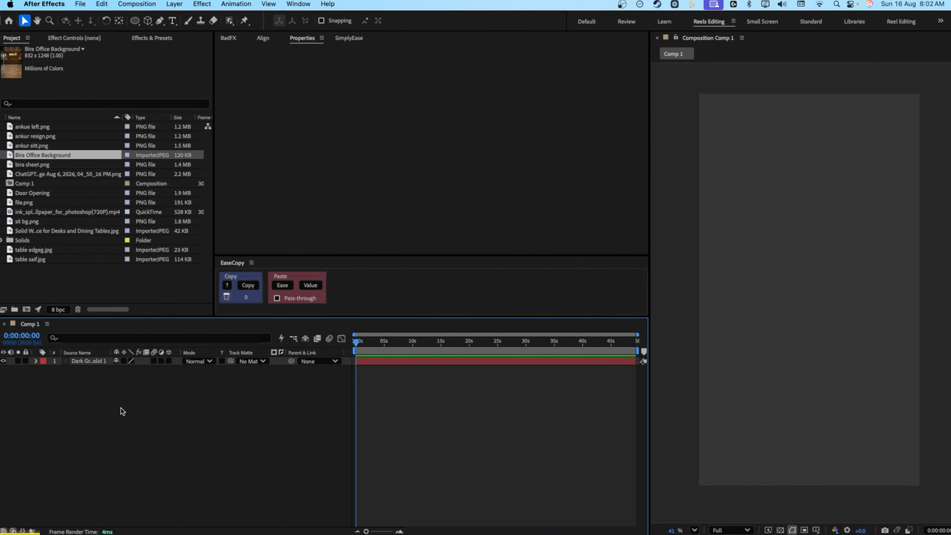
Add sit bg.png to Comp 1 above the dark solid and scale it to 127% to fill the frame.
left_click(47, 224)
left_click_drag(47, 224, 85, 360)
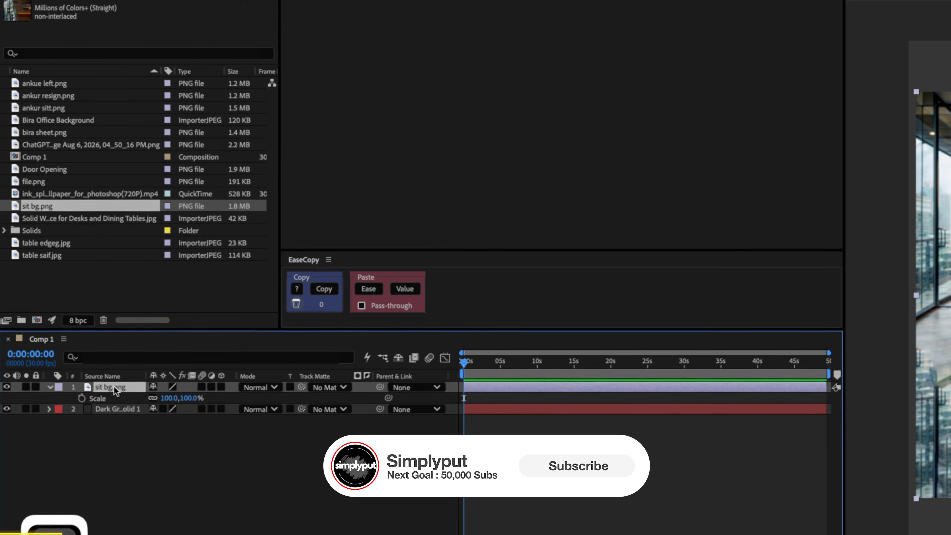
key("s")
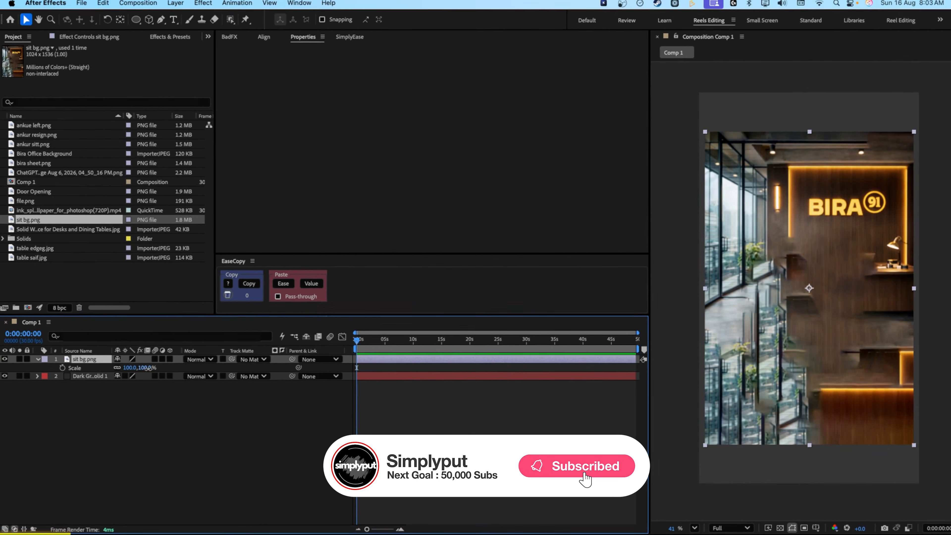
left_click_drag(149, 368, 162, 368)
left_click(188, 419)
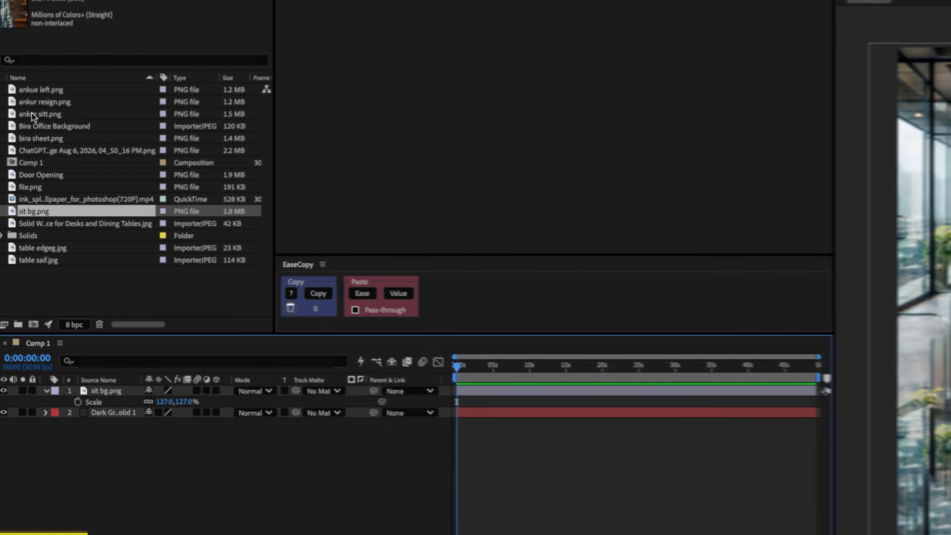
Place ankur sitt.png above the background layer and scale it to 132%.
left_click(27, 147)
left_click_drag(32, 111, 71, 385)
key("s")
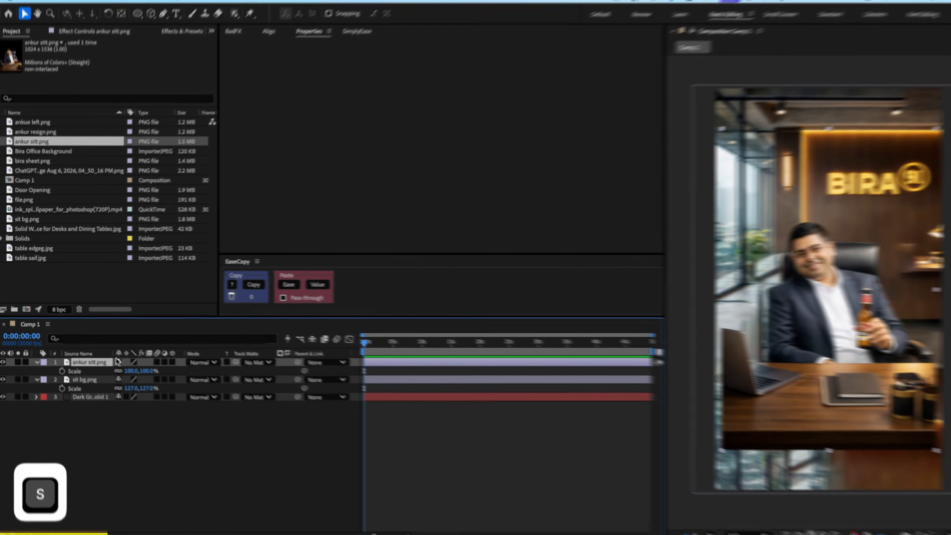
left_click_drag(141, 370, 163, 371)
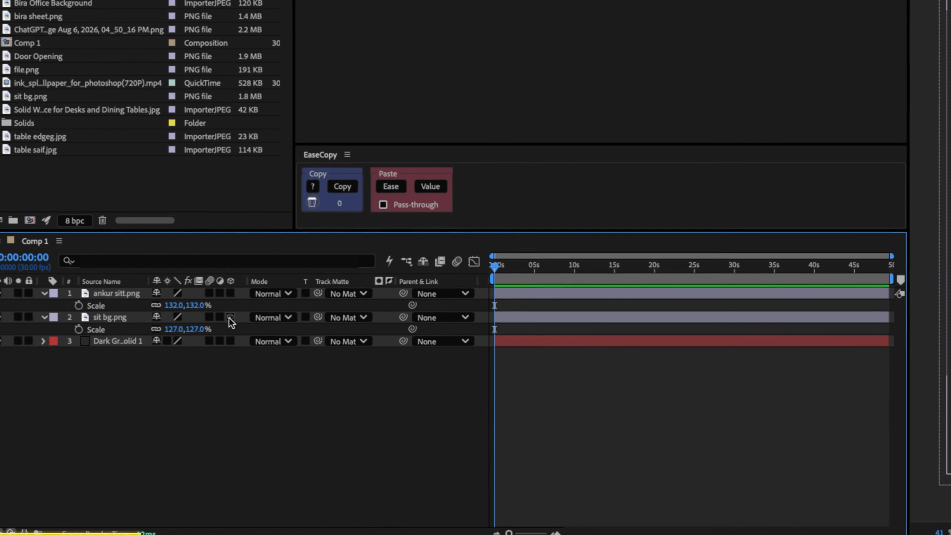
Turn both image layers into 3D layers and add a two-node camera named Camera 1 with the offered settings.
left_click(229, 317)
left_click(229, 293)
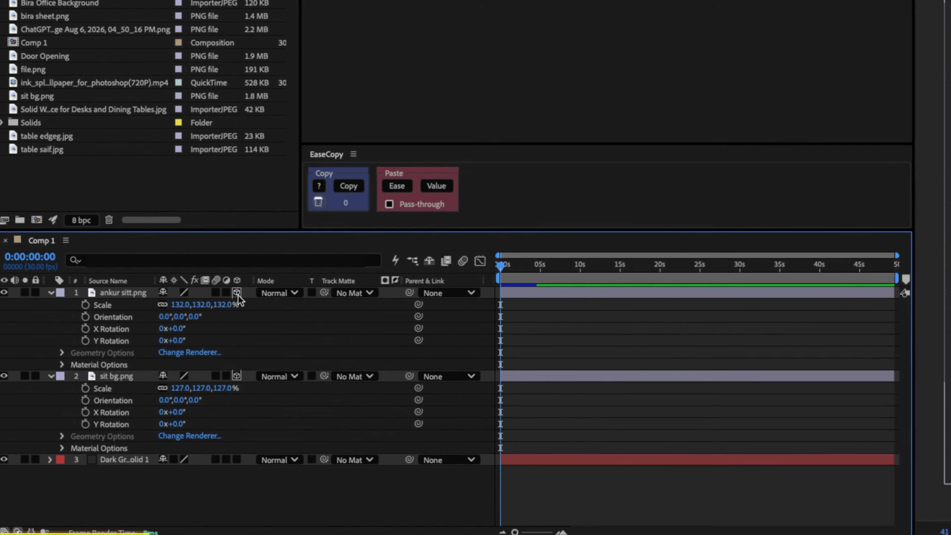
right_click(202, 491)
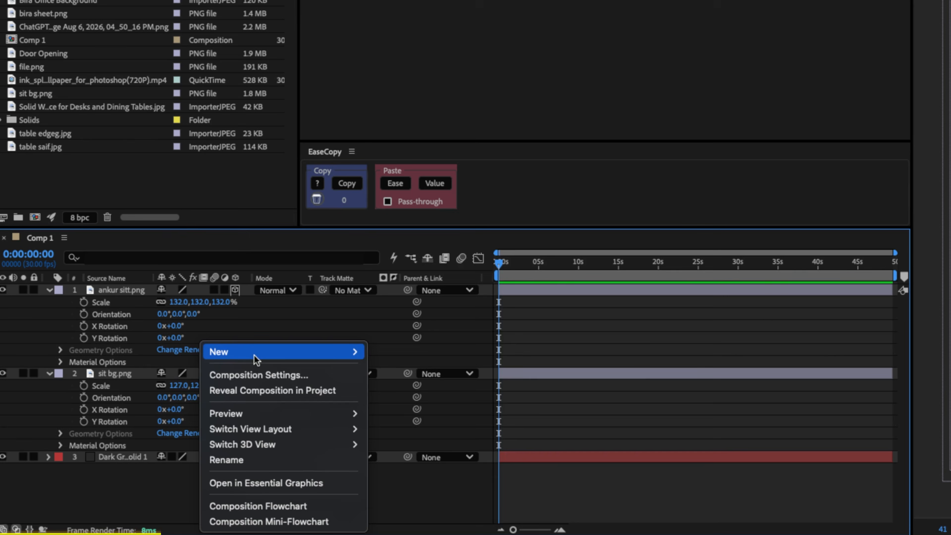
mouse_move(256, 358)
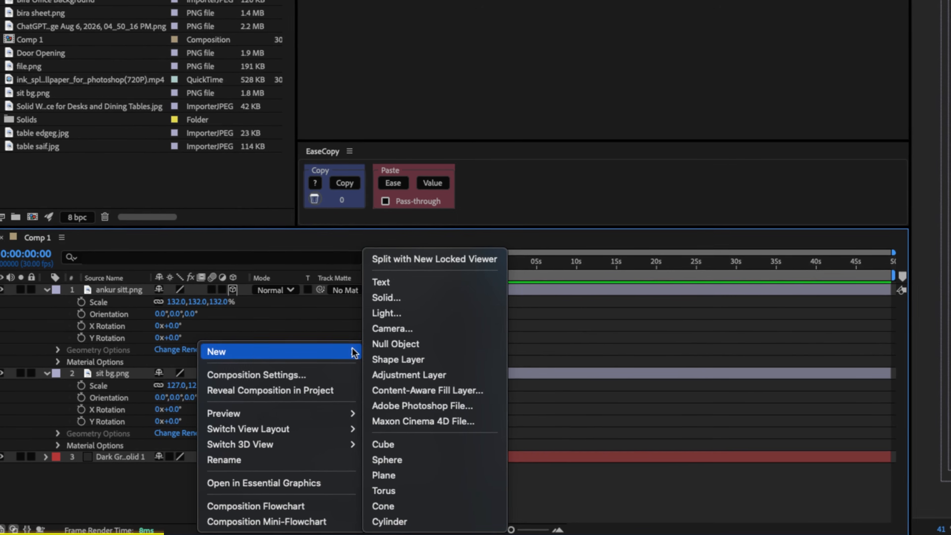
left_click(393, 330)
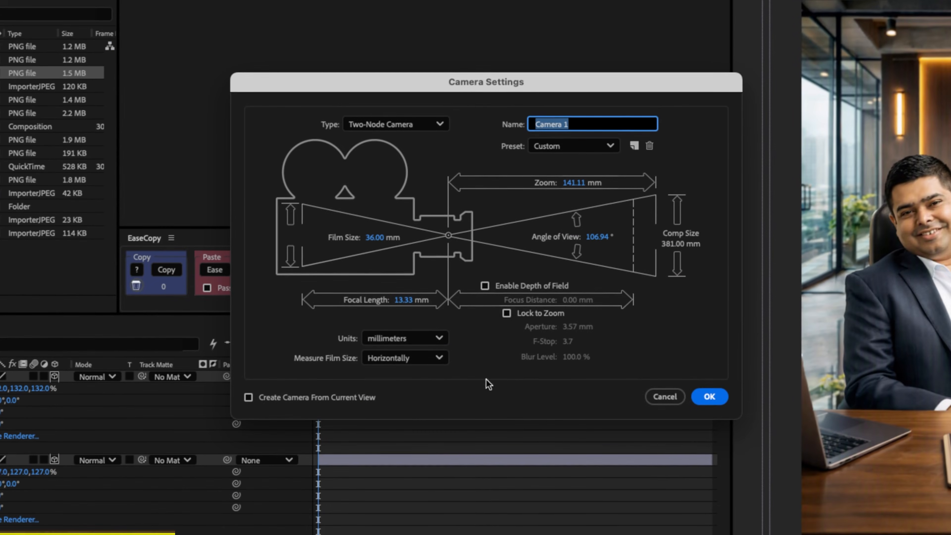
left_click(717, 396)
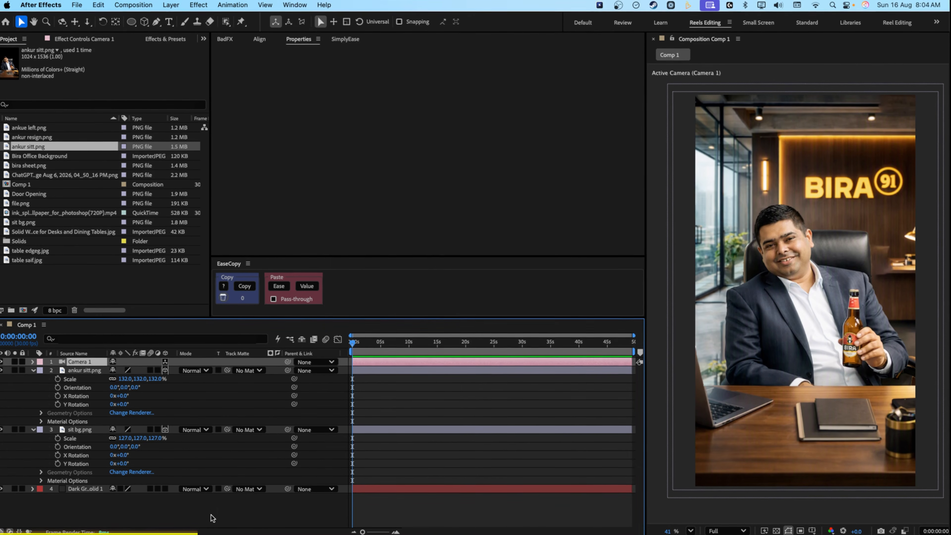
Create a null object and parent Camera 1 to it.
right_click(215, 521)
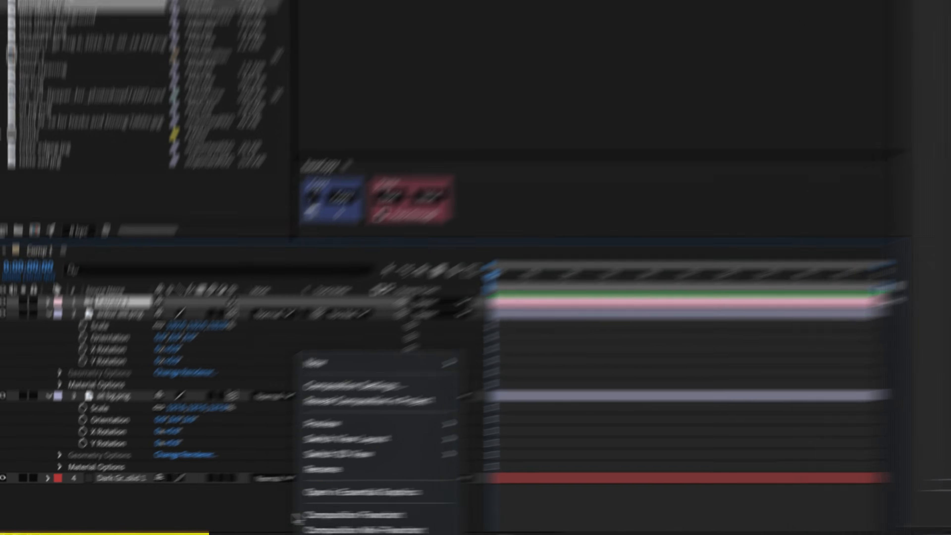
mouse_move(239, 408)
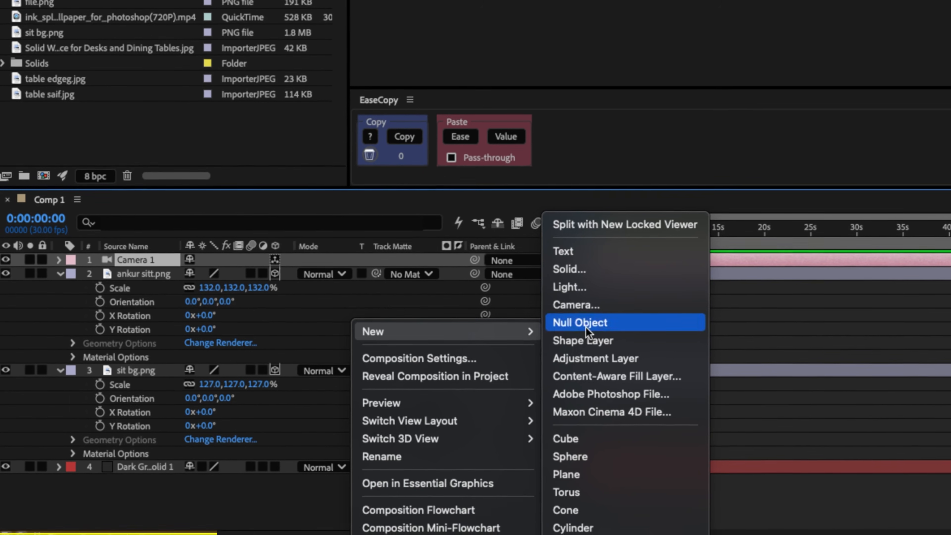
left_click(586, 326)
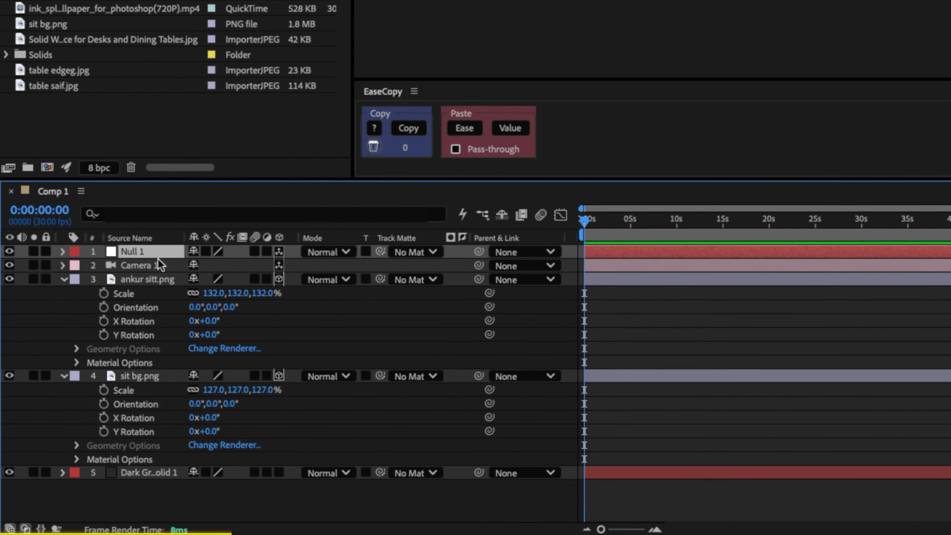
left_click(140, 265)
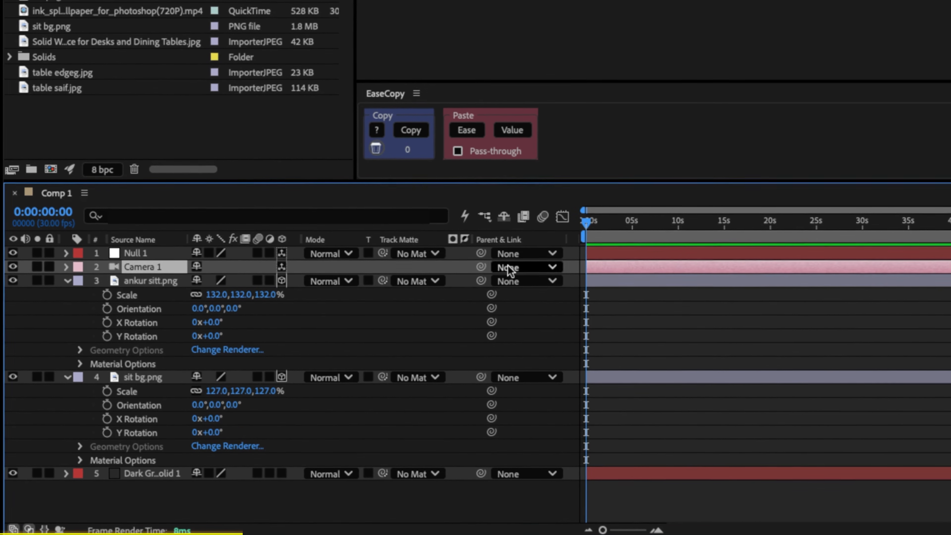
left_click_drag(471, 267, 140, 257)
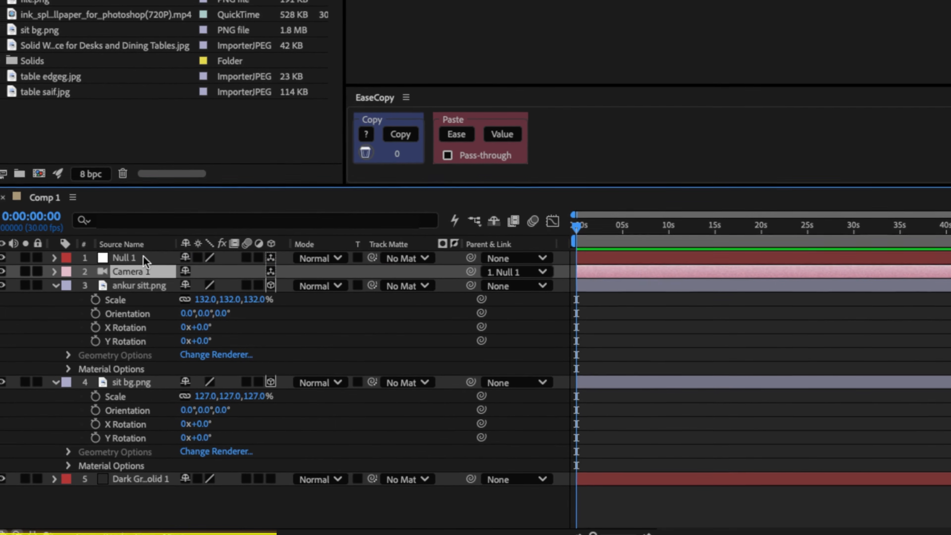
Set sit bg.png to Z position 860 at 407% scale and ankur sitt.png to Z position 374 at 245% scale.
key("super+a")
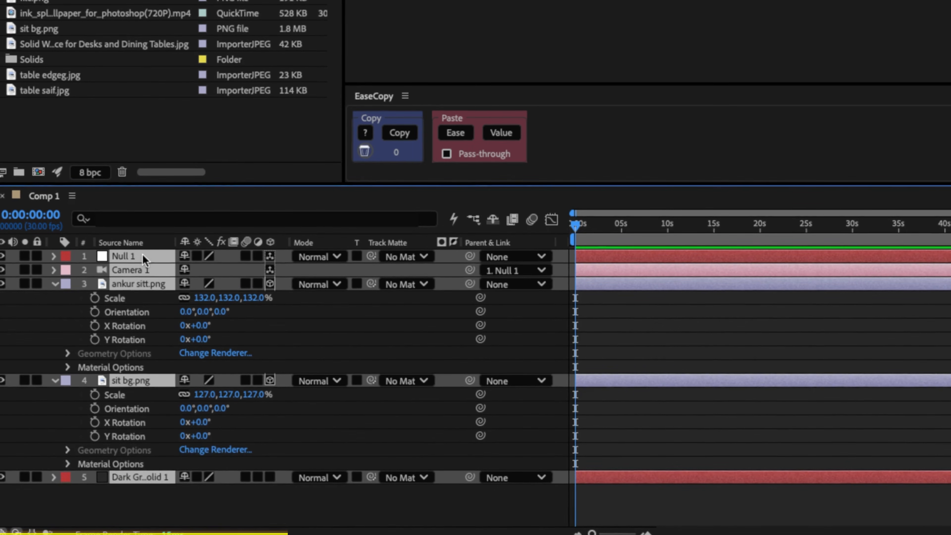
key("u")
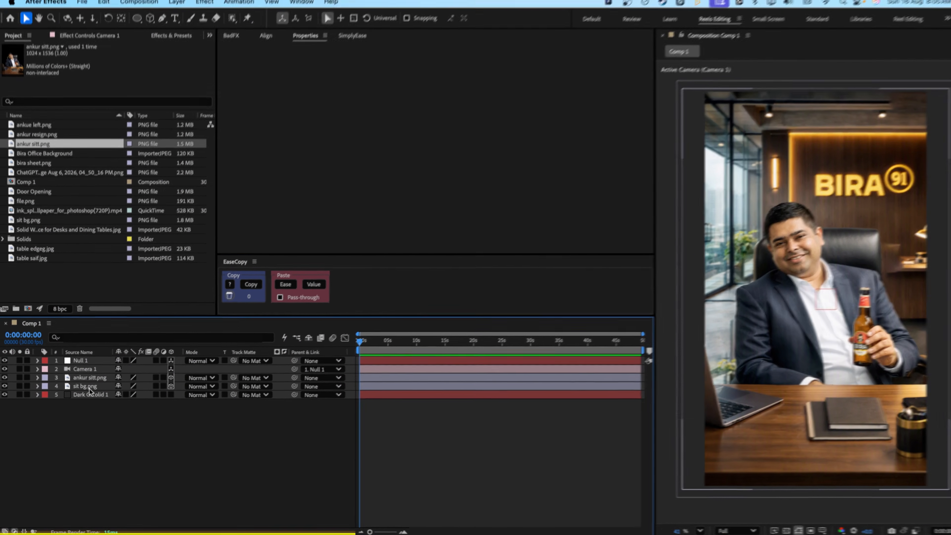
left_click(86, 388)
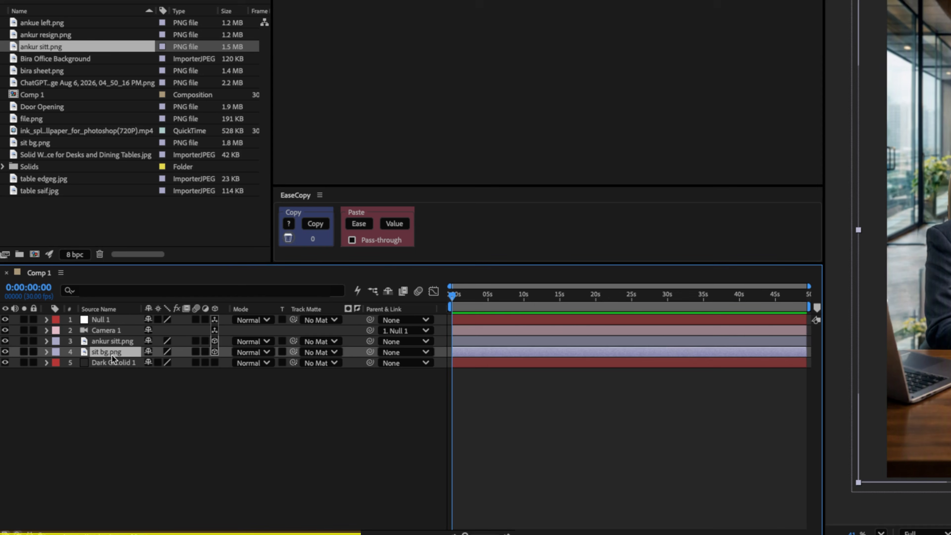
key("p")
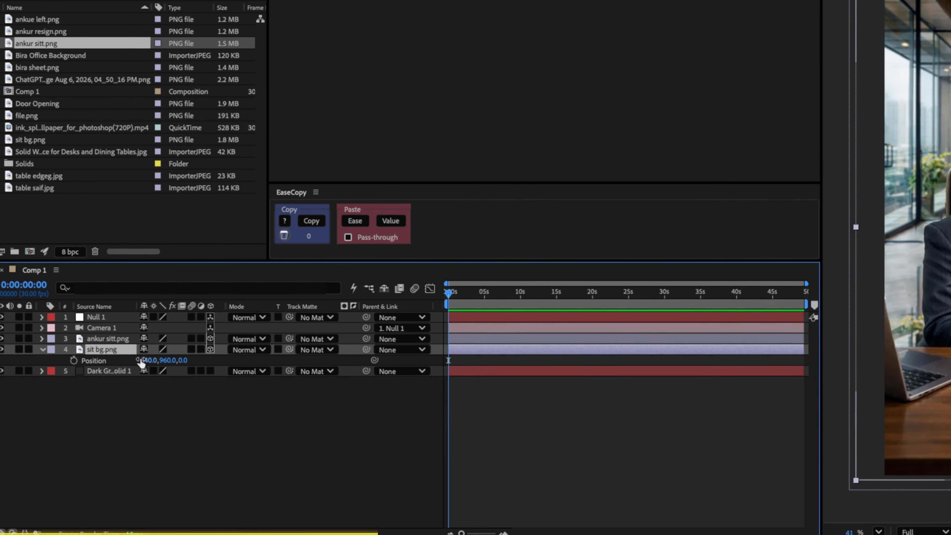
left_click_drag(182, 361, 280, 363)
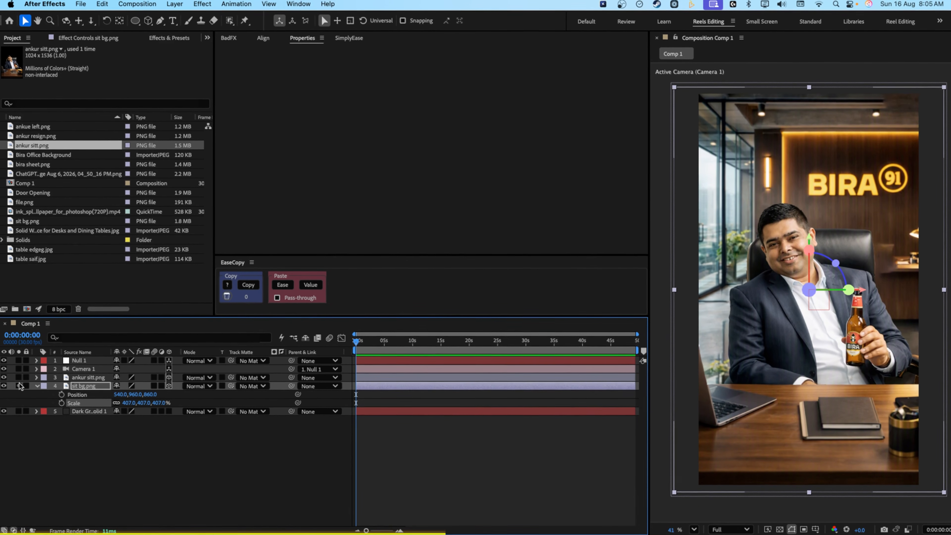
left_click(82, 377)
key("p")
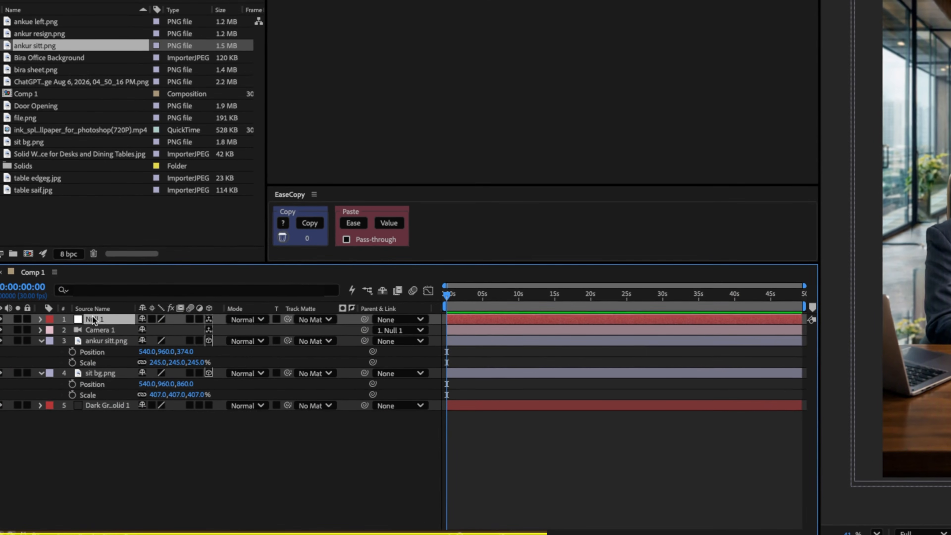
Keyframe Null 1's Position and Z Rotation, and move both keyframes to about 1 second 15 frames.
key("p")
key("shift+r")
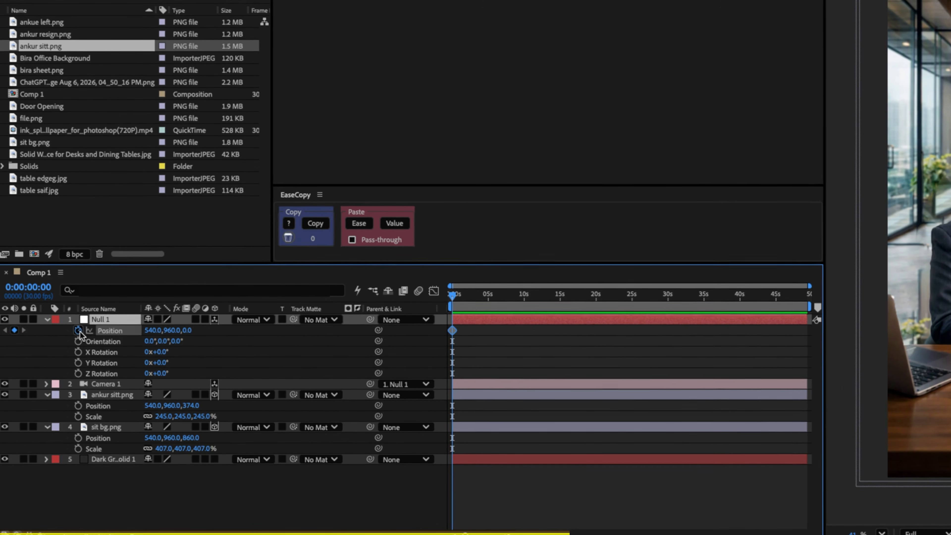
left_click(78, 373)
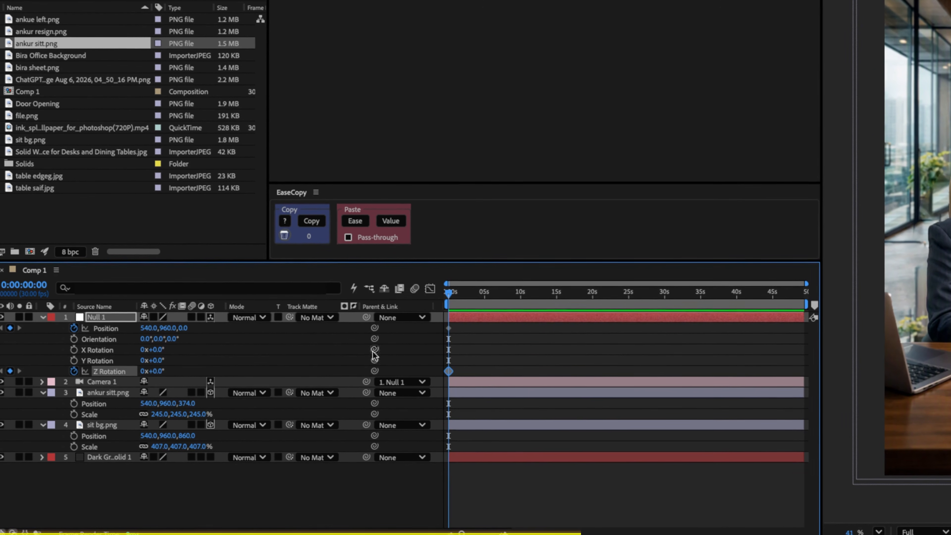
left_click_drag(478, 323, 518, 372)
left_click_drag(602, 382, 622, 384)
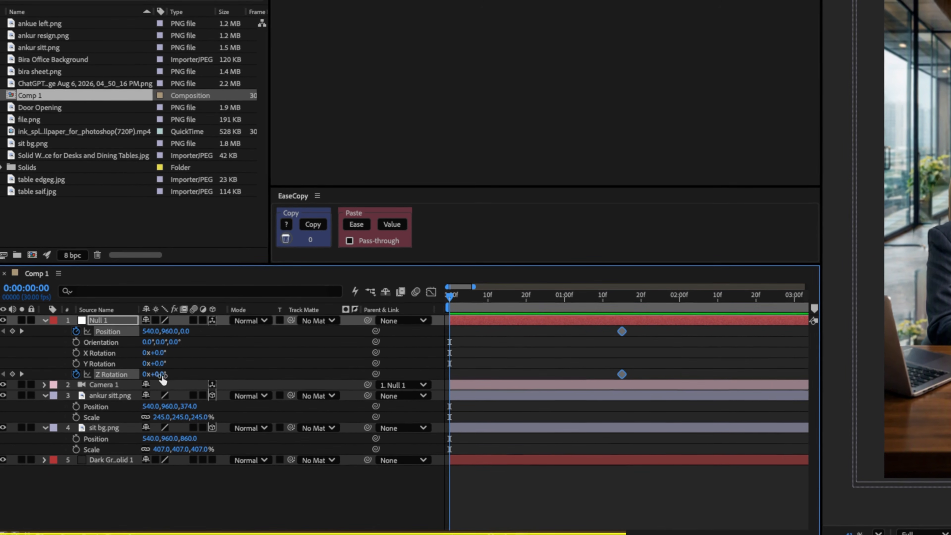
At frame 0, set Null 1's Z Rotation to 8° and its Position to 1317, -437, 771 for the close-up camera start.
type("8")
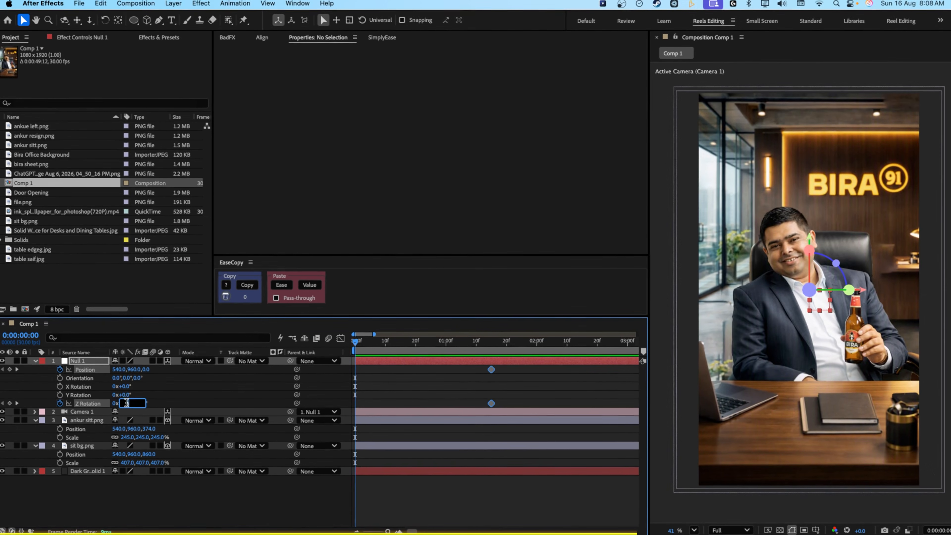
key("Return")
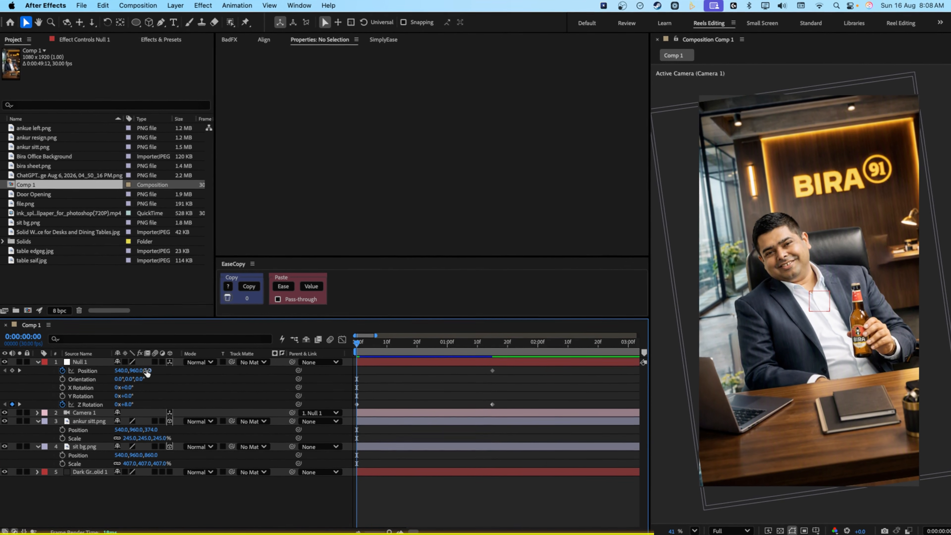
left_click_drag(147, 371, 167, 373)
Apply Easy Ease to all of Null 1's Position and Z Rotation keyframes.
key("Caps_Lock")
left_click_drag(519, 369, 332, 415)
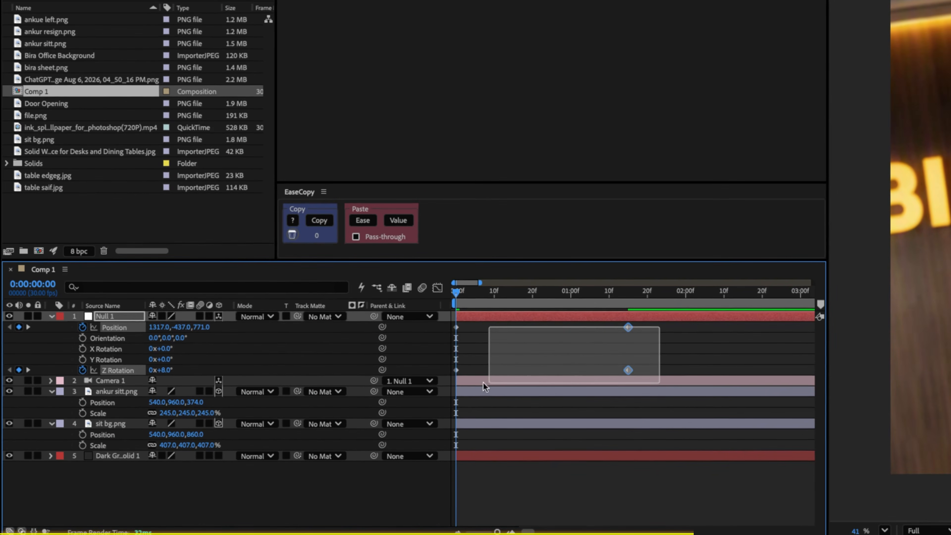
left_click_drag(420, 385, 419, 387)
key("F9")
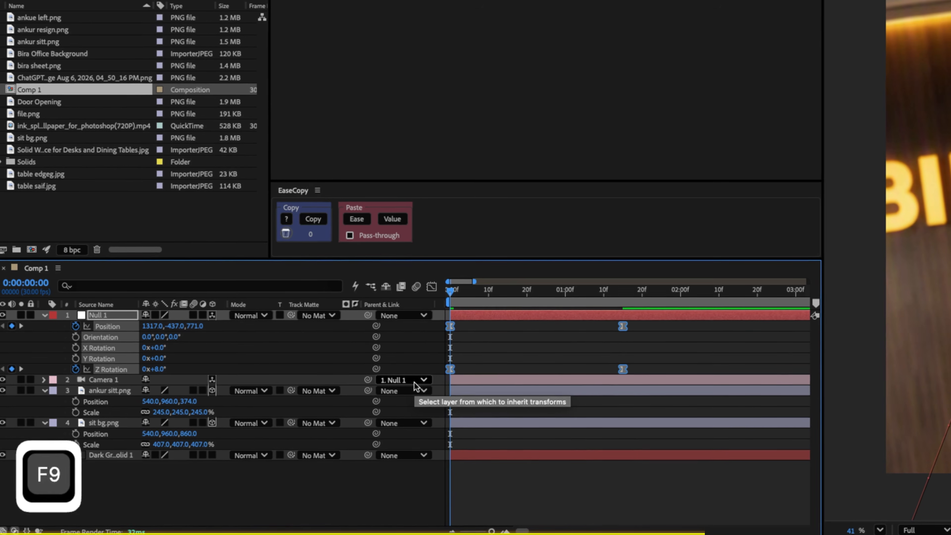
Reshape the speed graphs of Null 1's Position and Z Rotation for an early peak followed by a long, gradual slowdown.
left_click(430, 288)
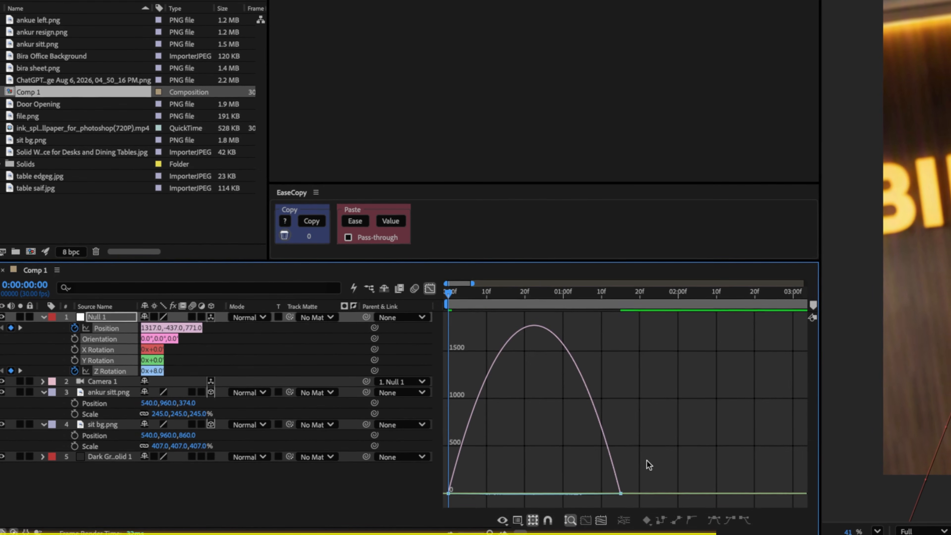
key("F2")
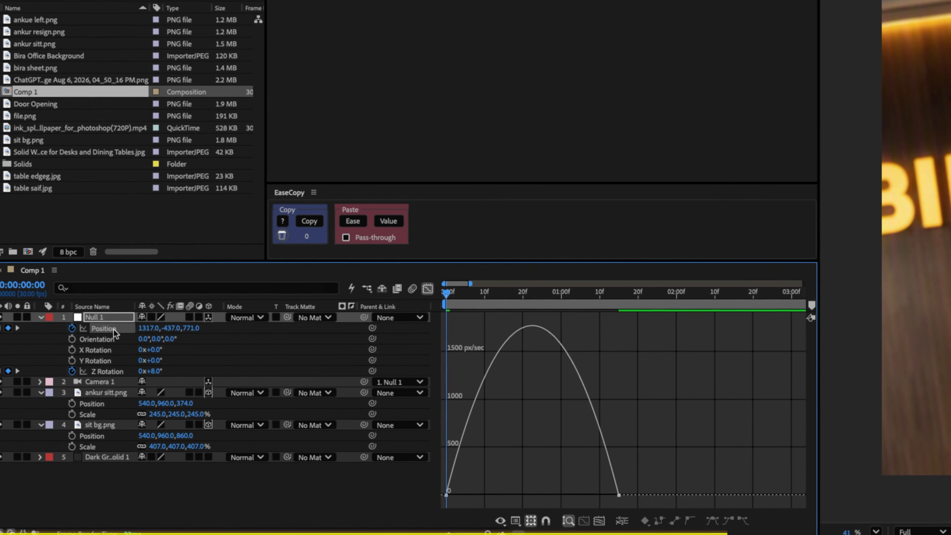
left_click_drag(620, 499, 531, 495)
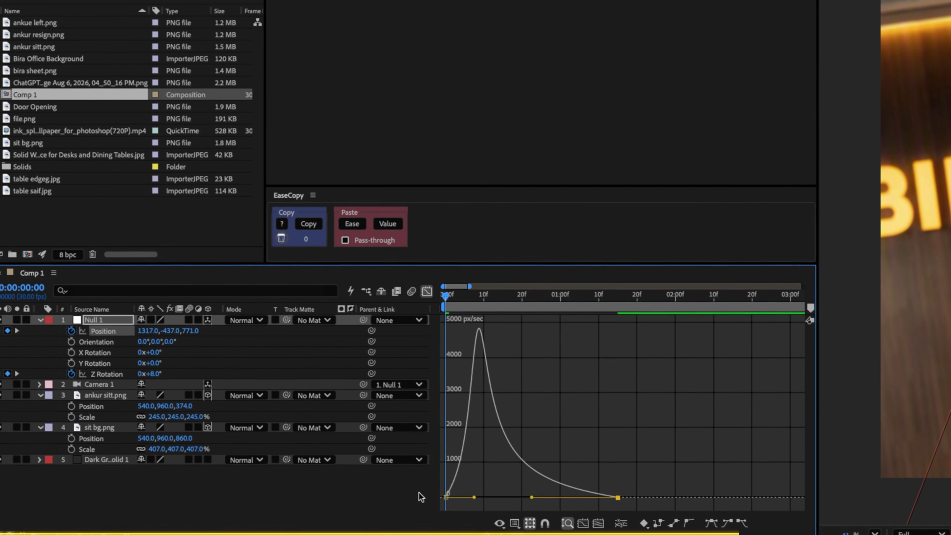
left_click(106, 377)
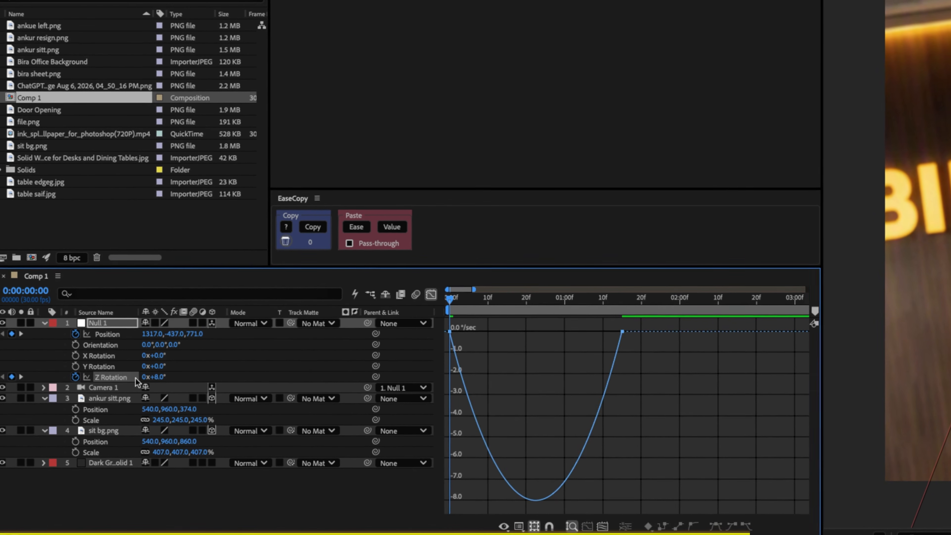
left_click(621, 331)
left_click_drag(617, 332, 539, 326)
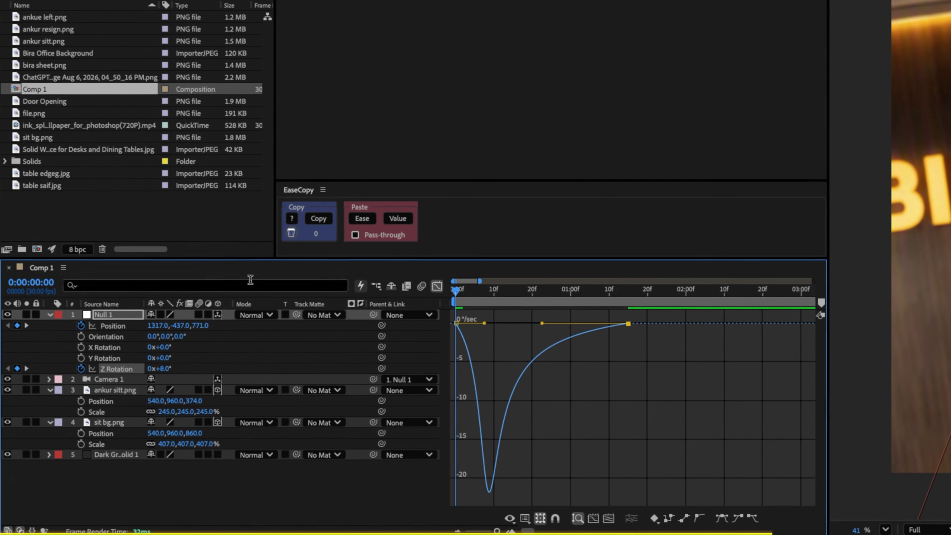
Enable motion blur for the composition and for Null 1, ankur sitt.png and sit bg.png, and return to the keyframe view.
left_click(201, 316)
left_click(199, 391)
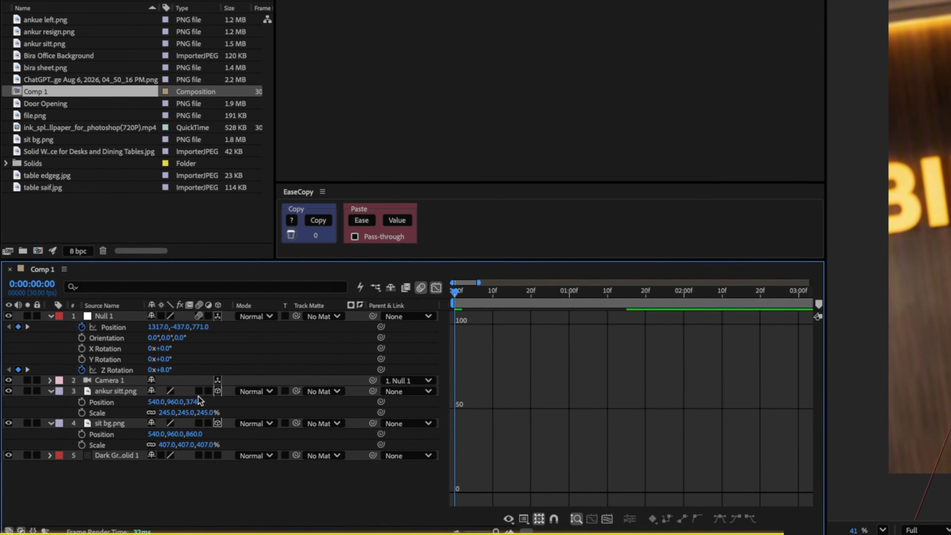
left_click(199, 423)
left_click(430, 289)
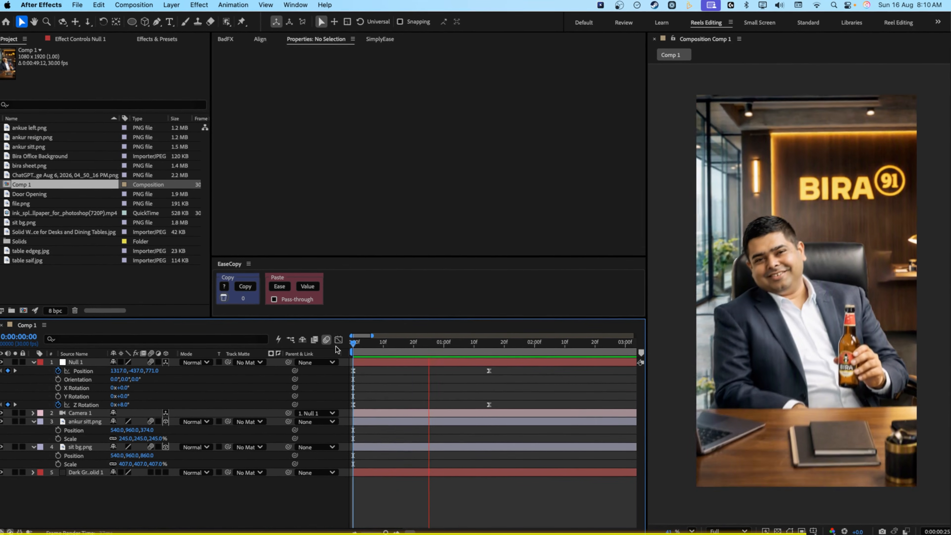
Switch to the Small Screen workspace, show the composition in 2 Views, and orbit Custom View 1 to see the camera and layers from the side.
key("space")
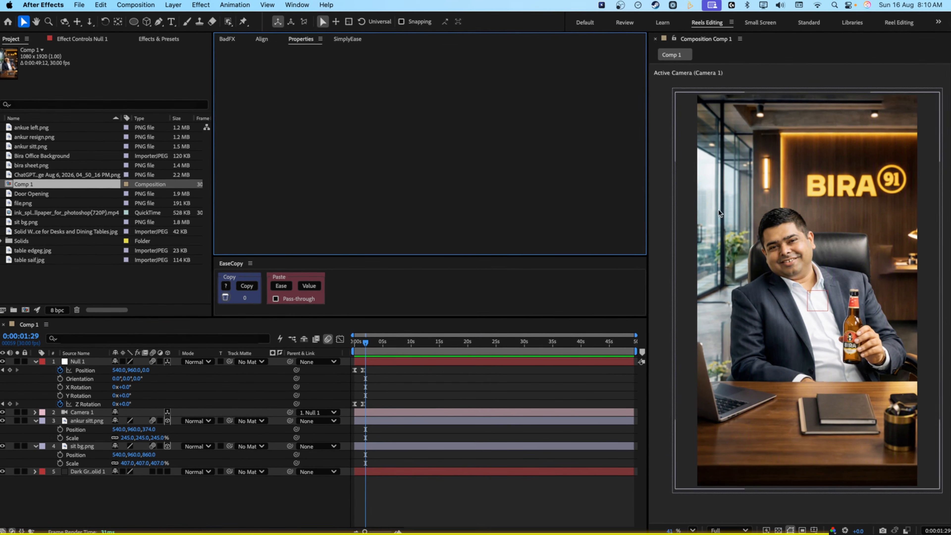
left_click(762, 23)
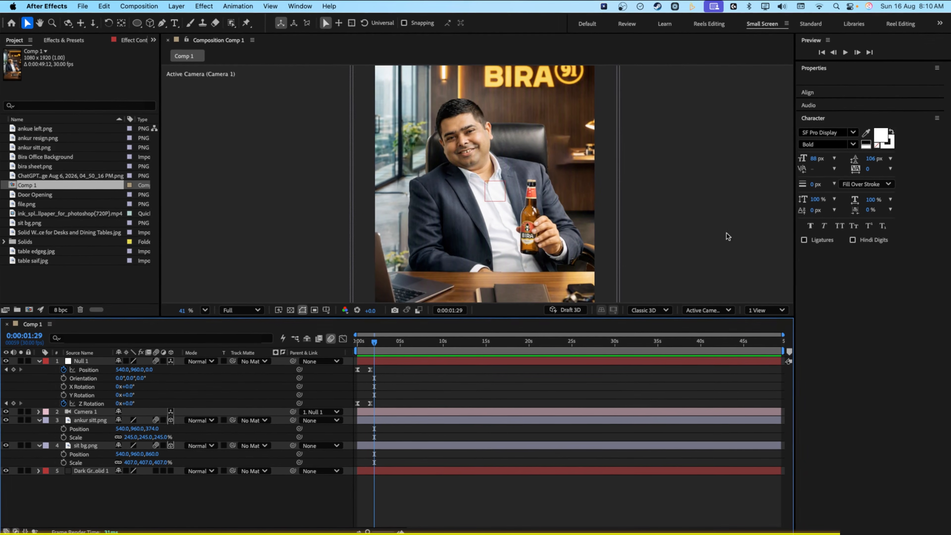
left_click(754, 310)
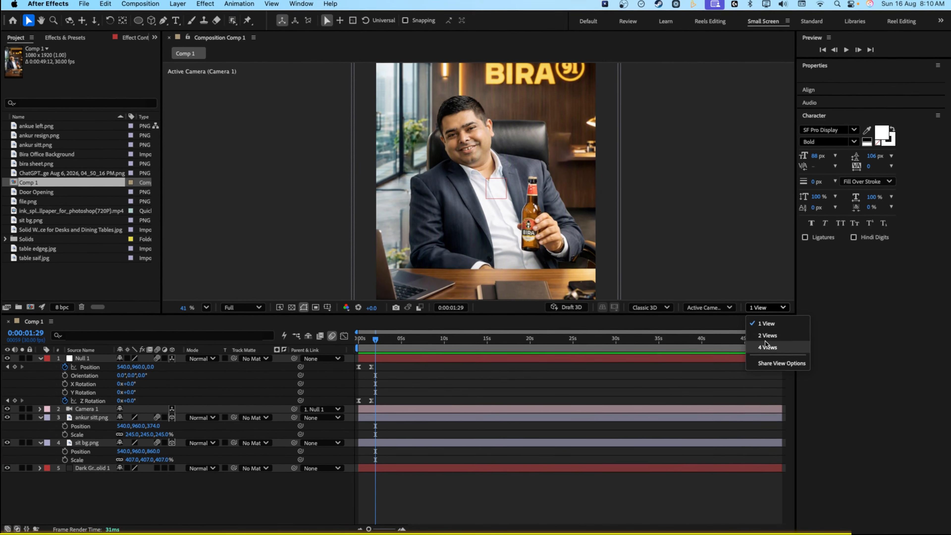
left_click(766, 338)
key("c")
left_click_drag(707, 278, 639, 161)
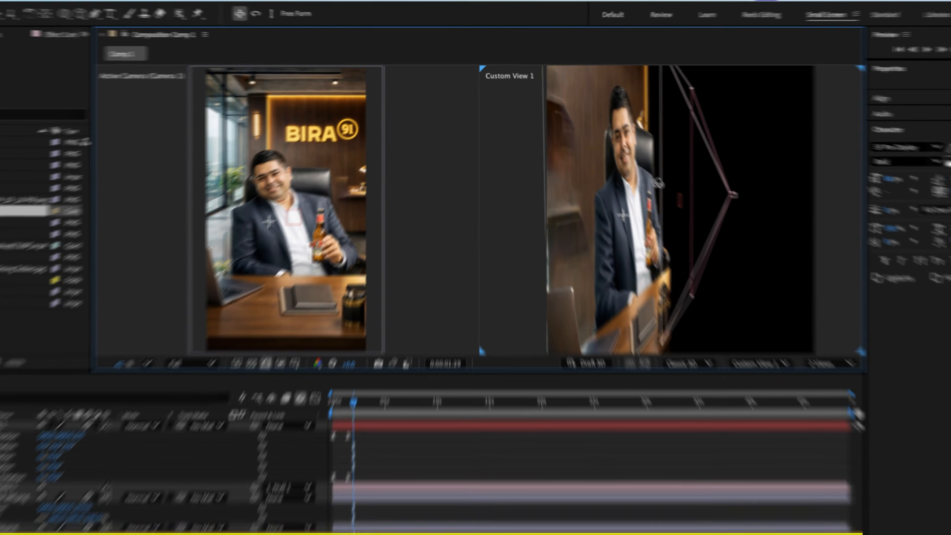
mouse_move(704, 206)
left_mouse_down()
mouse_move(672, 210)
mouse_move(700, 215)
left_mouse_up()
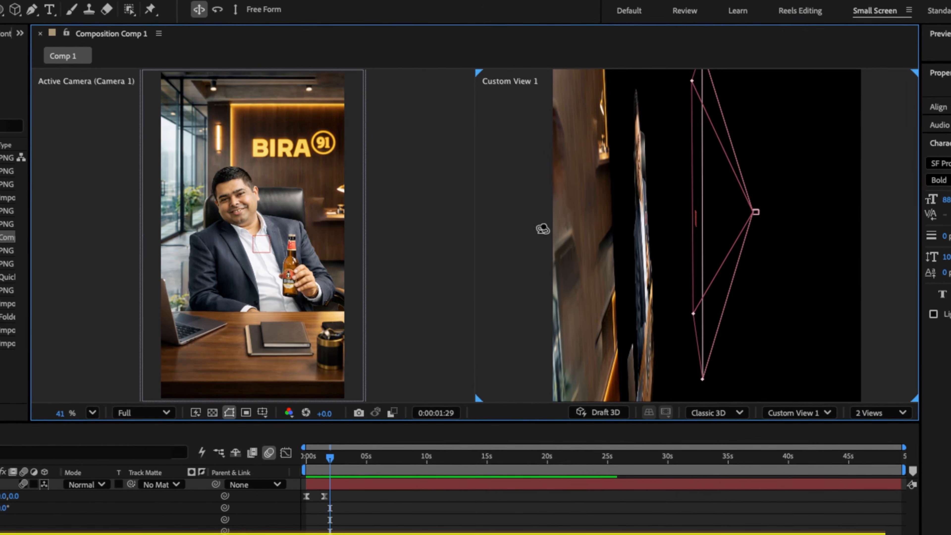
Scrub between frame 0 and the end of the camera move to examine the camera's path past the layers in Custom View 1.
left_click_drag(330, 457, 300, 458)
scroll(614, 179, "down", 1)
scroll(617, 181, "down", 1)
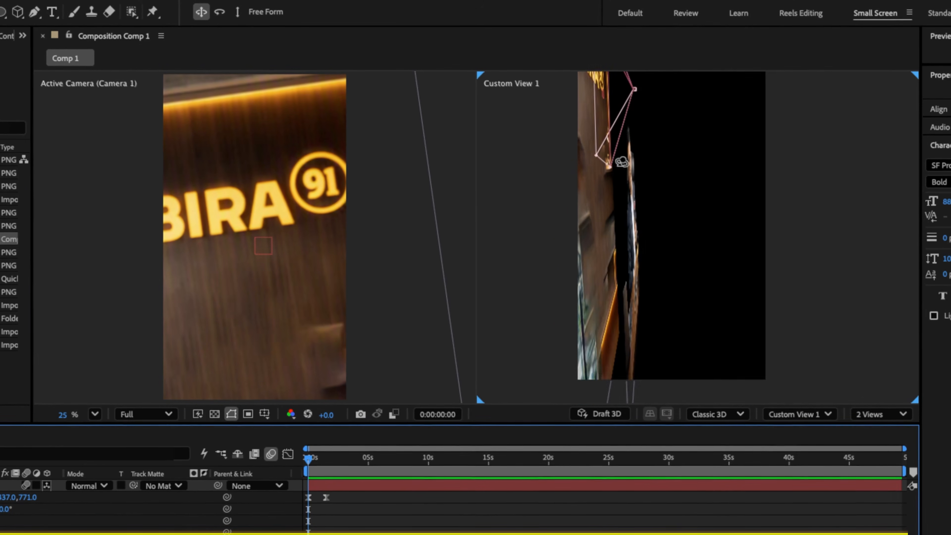
left_click_drag(626, 140, 616, 202)
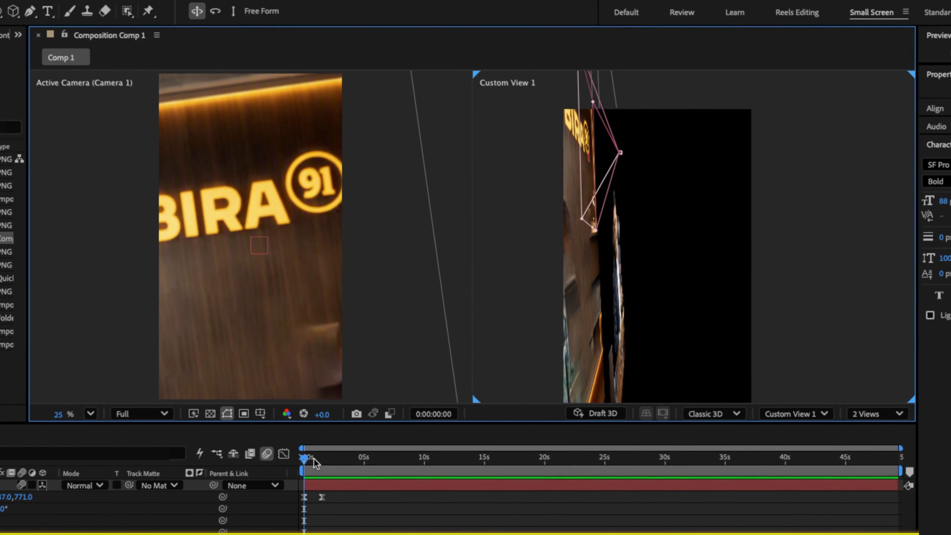
left_click_drag(306, 461, 310, 462)
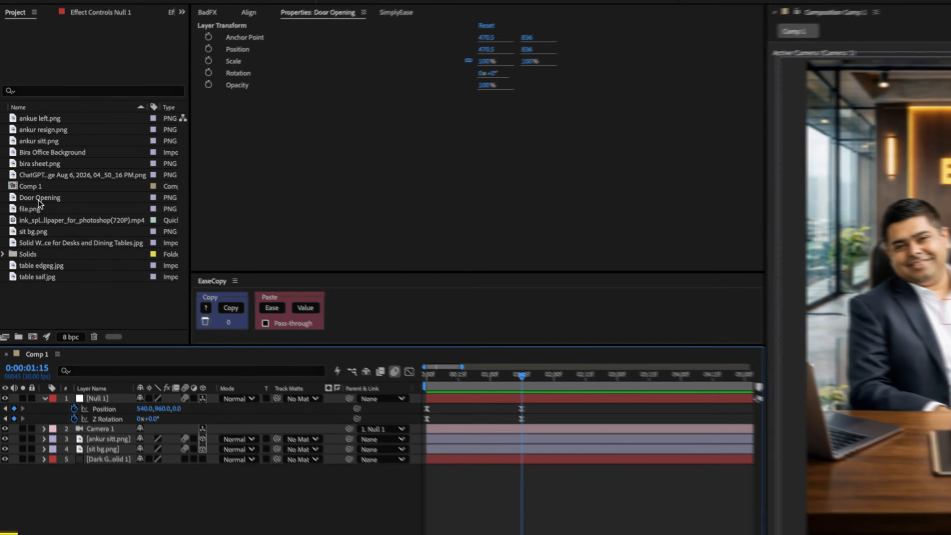
Create a composition from the Door Opening image and draw a four-point Pen mask around the closed wooden door.
left_click(23, 195)
left_click_drag(30, 198, 34, 342)
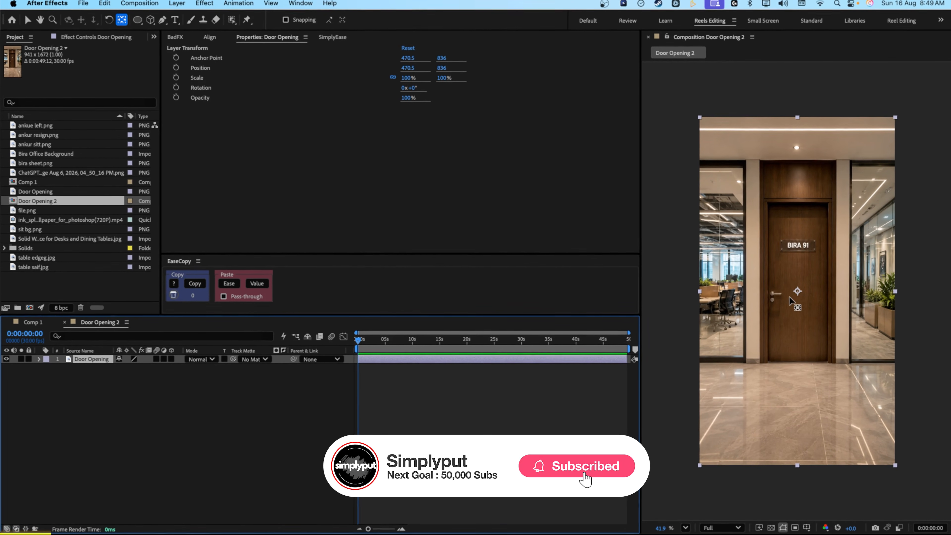
scroll(786, 294, "up", 3)
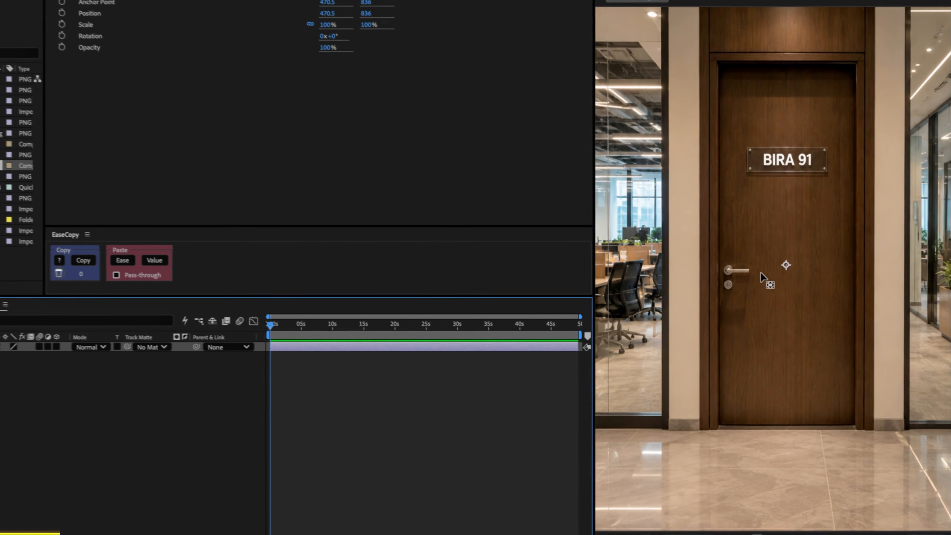
key("g")
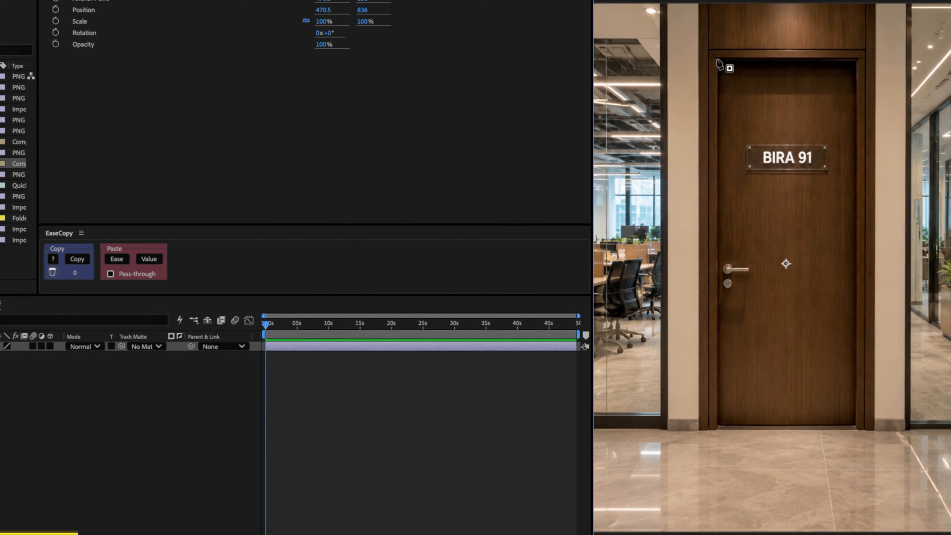
left_click(718, 427)
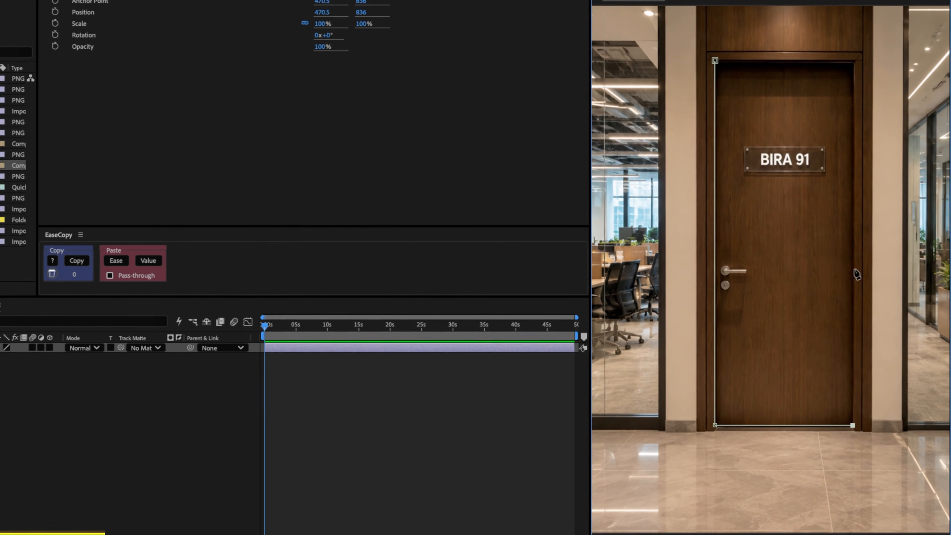
left_click(720, 60)
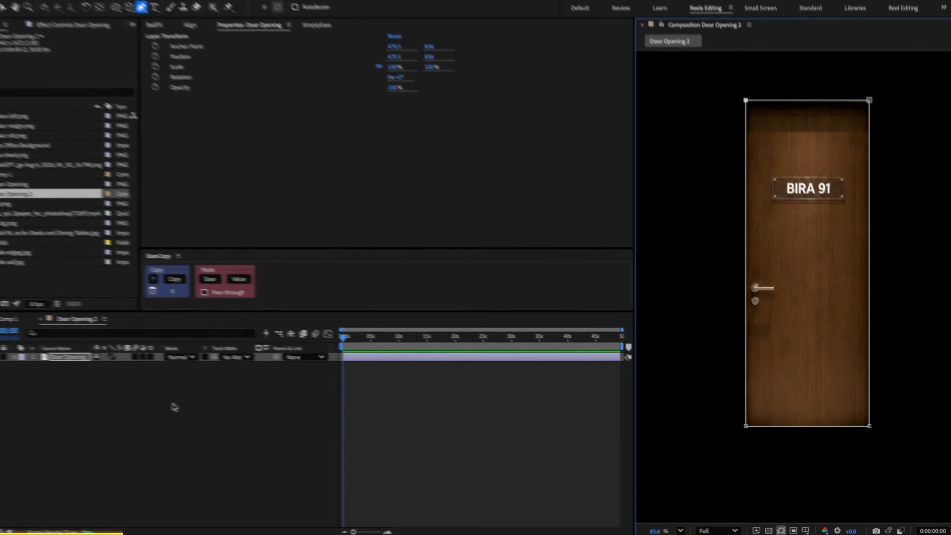
Duplicate the masked Door Opening layer and invert Mask 1 on the lower copy to bring back the surroundings.
left_click(33, 378)
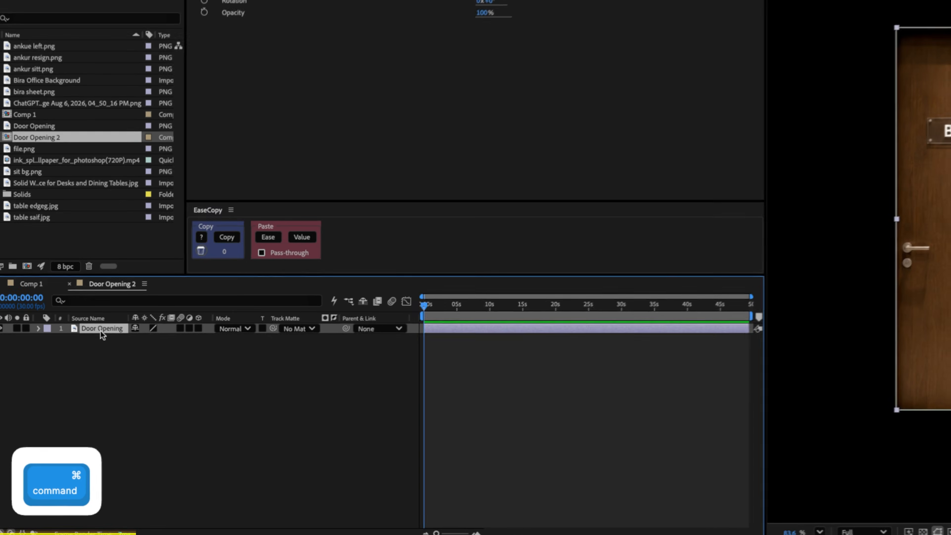
key("super+d")
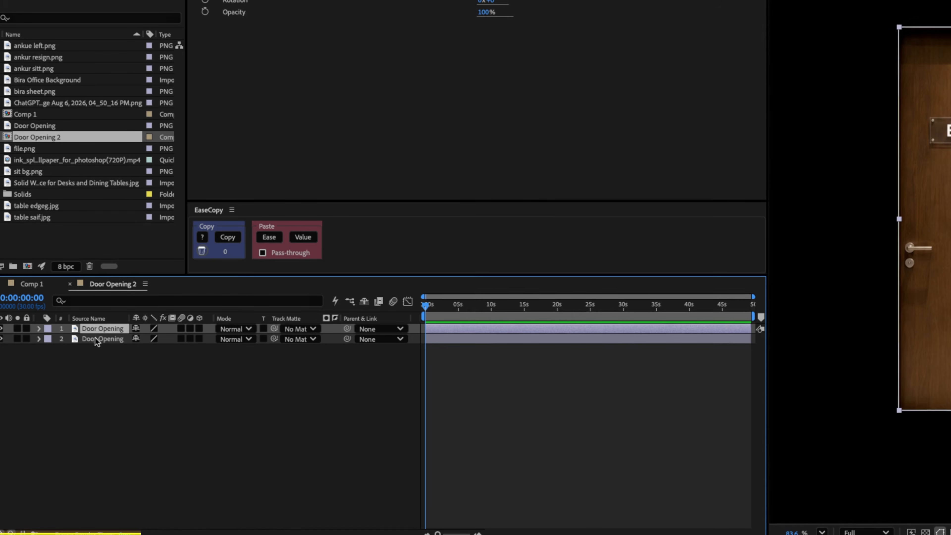
left_click(92, 339)
left_click(35, 340)
left_click(48, 350)
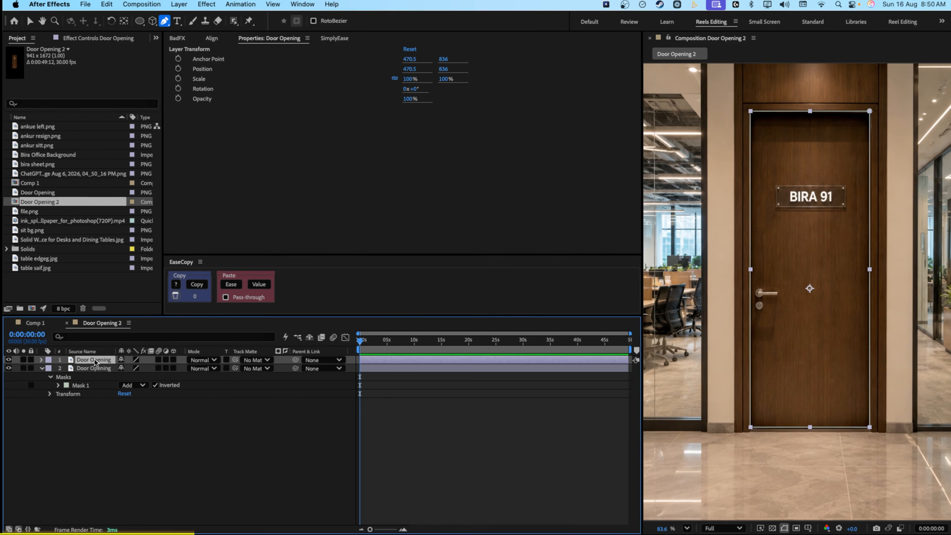
Move the upper door layer's anchor point to the middle of the door's hinge edge and make both Door Opening layers 3D.
key("y")
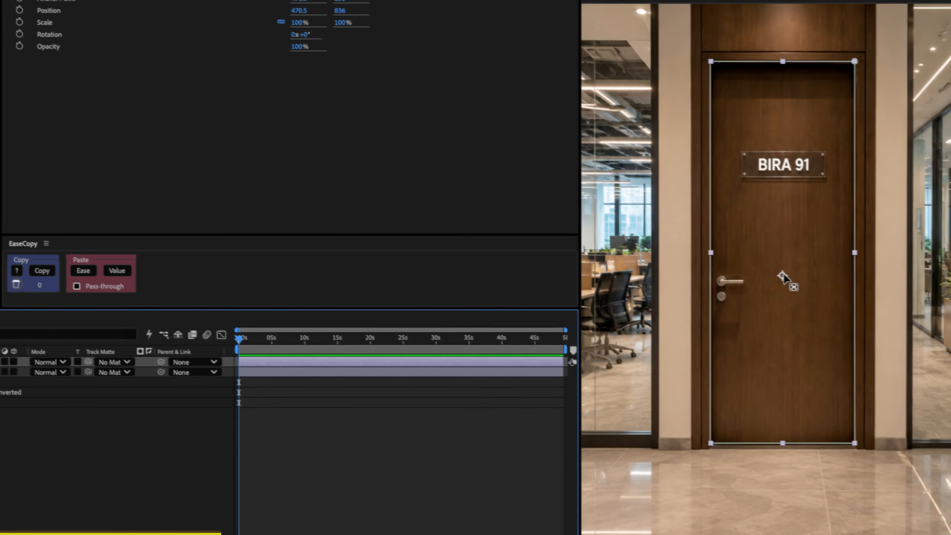
left_click_drag(779, 276, 830, 259)
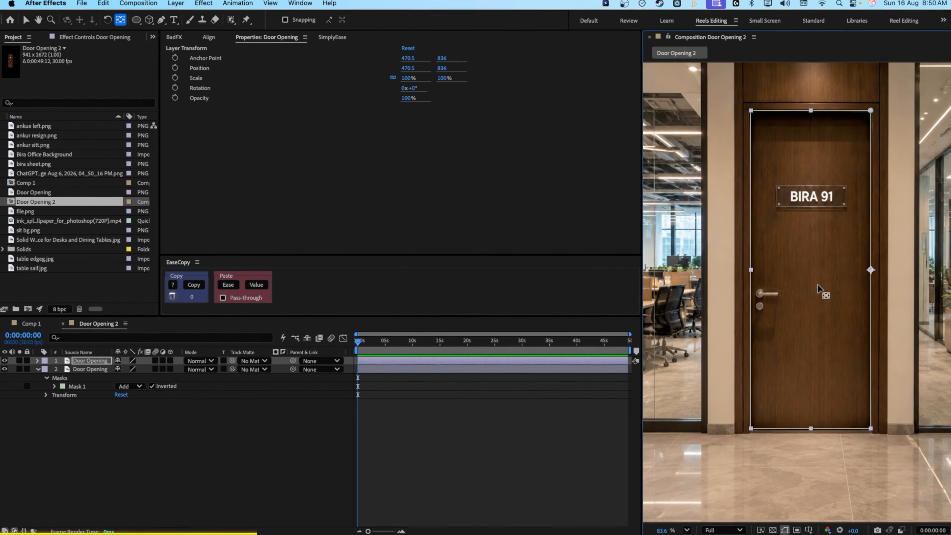
left_click(170, 363)
left_click(170, 372)
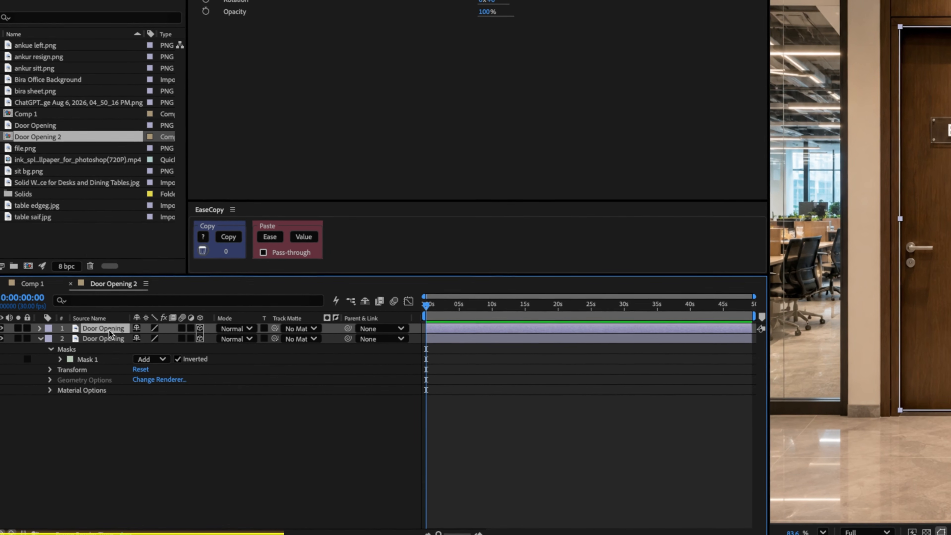
Keyframe the upper door layer's Y Rotation at 85° at 0:00:01:14 and at 0° about one second after it.
key("r")
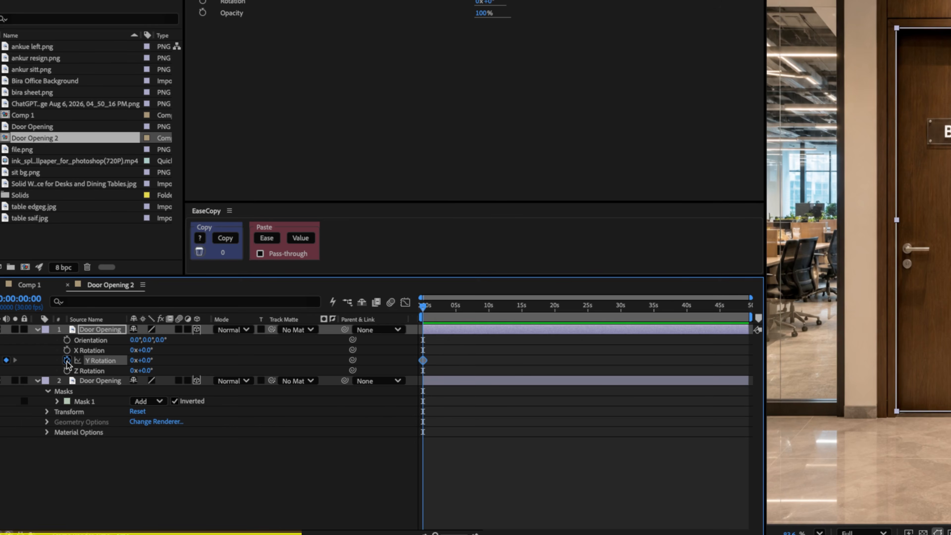
left_click(476, 534)
left_click(481, 534)
left_click(481, 533)
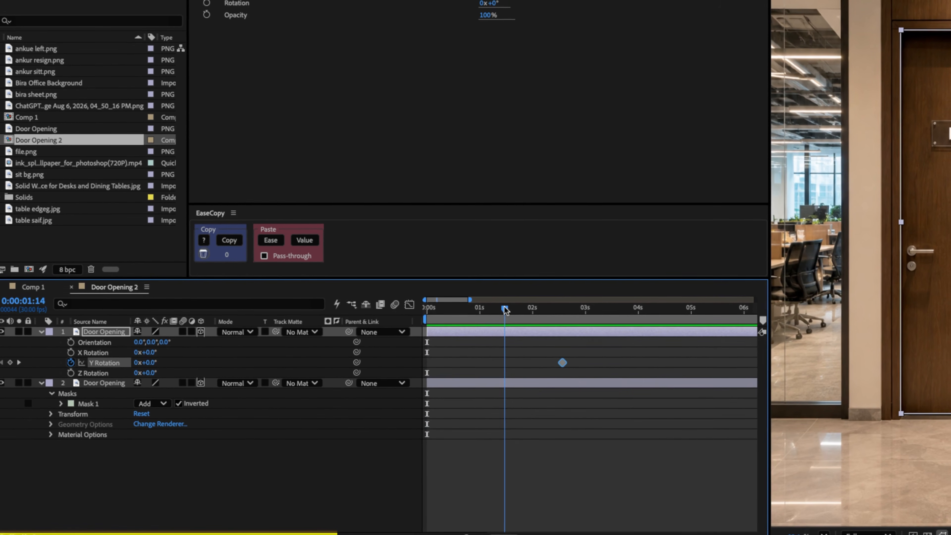
left_click_drag(140, 364, 184, 404)
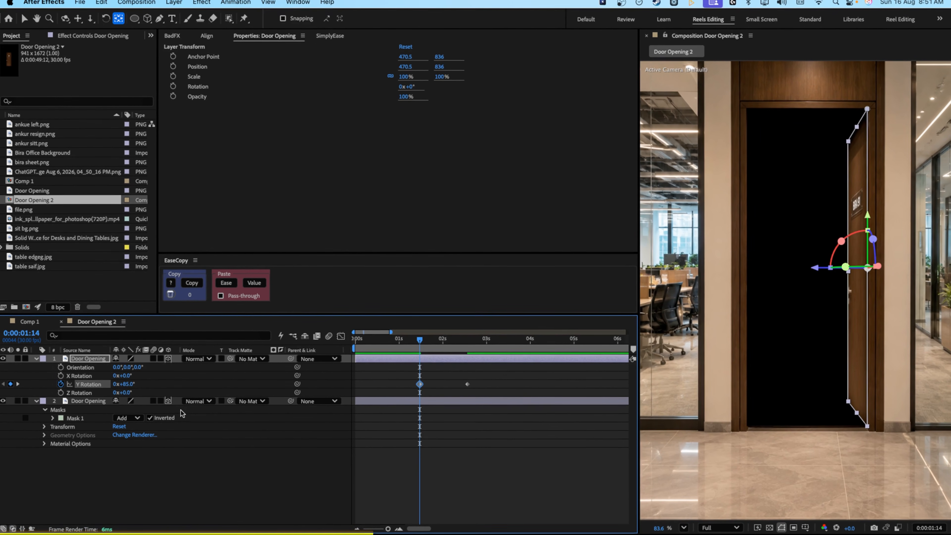
Apply Easy Ease to the door's Y Rotation keyframes and reshape their speed graph for an early peak with a gradual slowdown.
left_click_drag(497, 382, 402, 392)
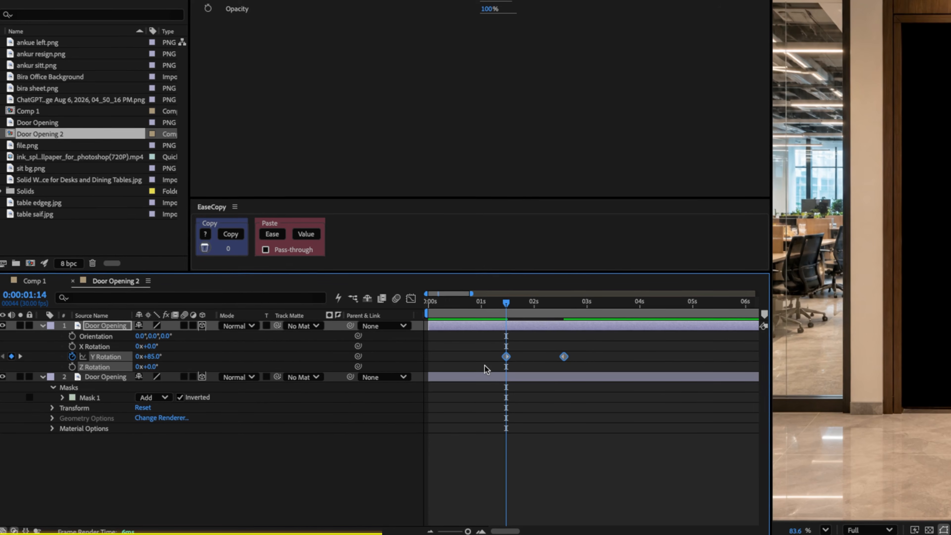
left_click(412, 301)
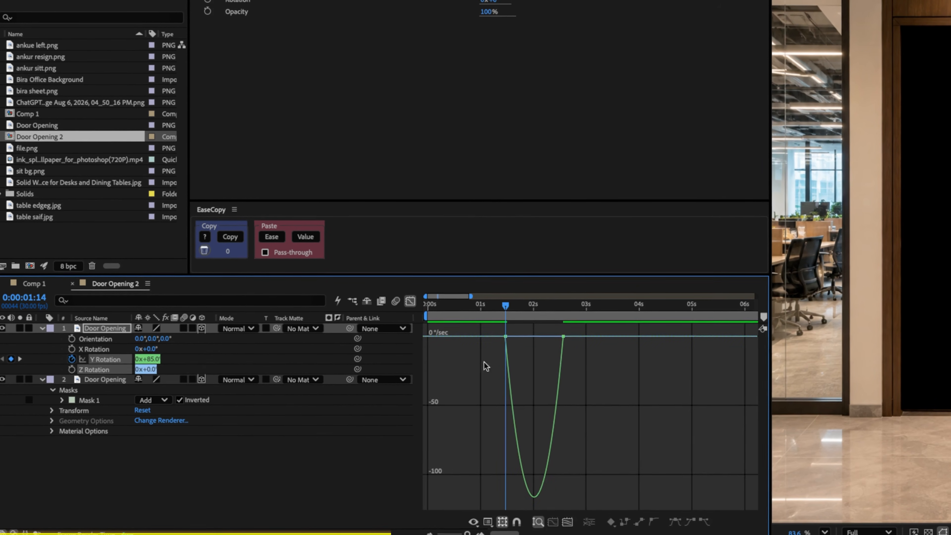
left_click_drag(554, 339, 530, 340)
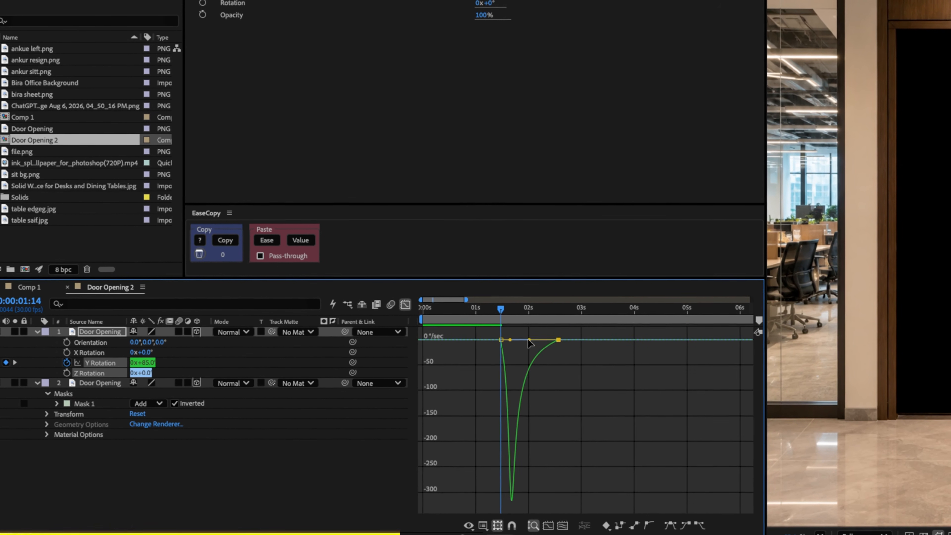
left_click(407, 307)
Enable motion blur for the door composition and both Door Opening layers, and preview the door's rotation.
left_click(392, 306)
left_click(179, 334)
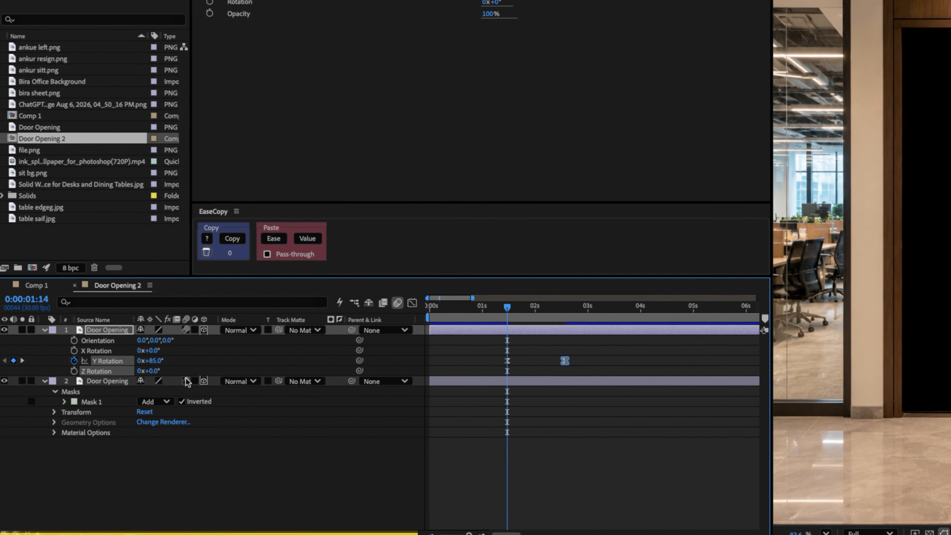
left_click(192, 488)
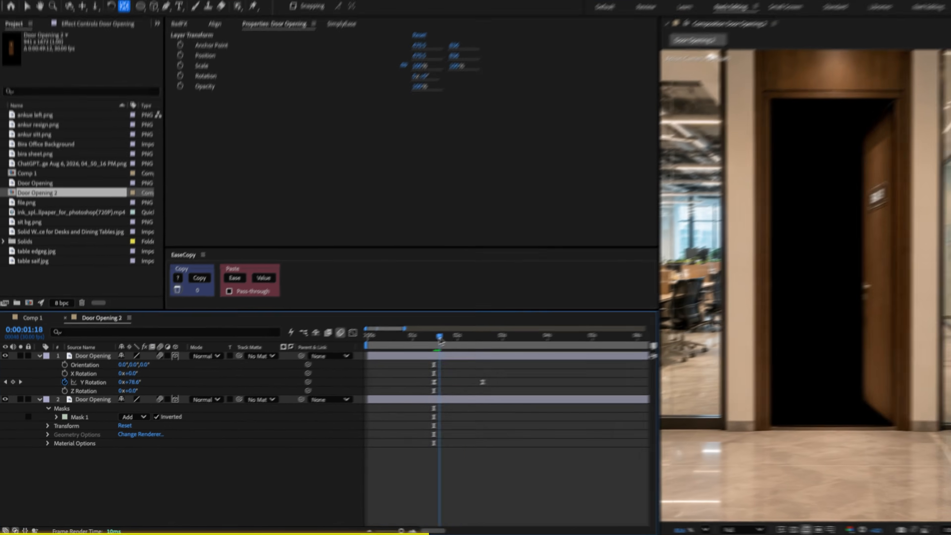
left_click_drag(506, 305, 556, 313)
key("space")
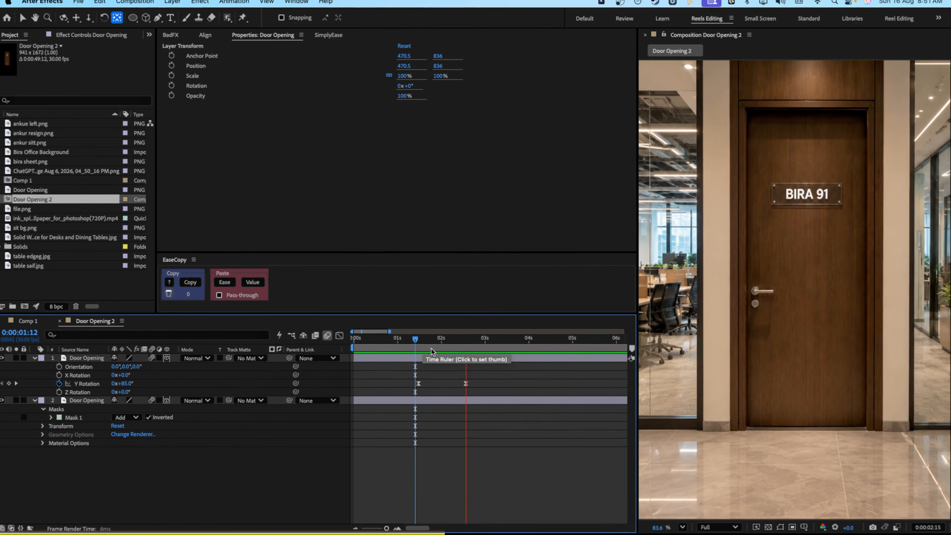
key("space")
Place Door Opening 2 in Comp 1 directly below Null 1, make it a 3D layer, and scale it to 193%.
left_click(39, 322)
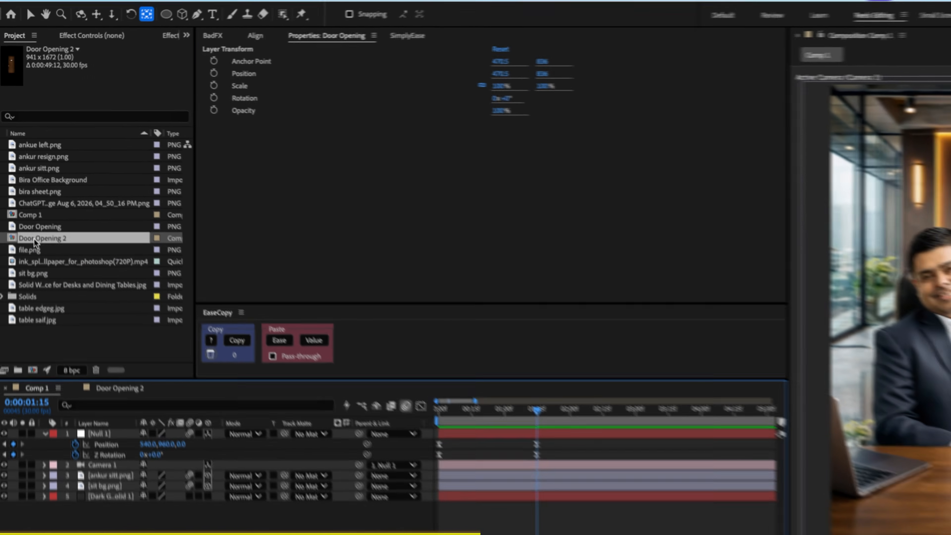
left_click_drag(29, 204, 71, 327)
left_click_drag(92, 405, 94, 474)
left_click_drag(92, 355, 93, 357)
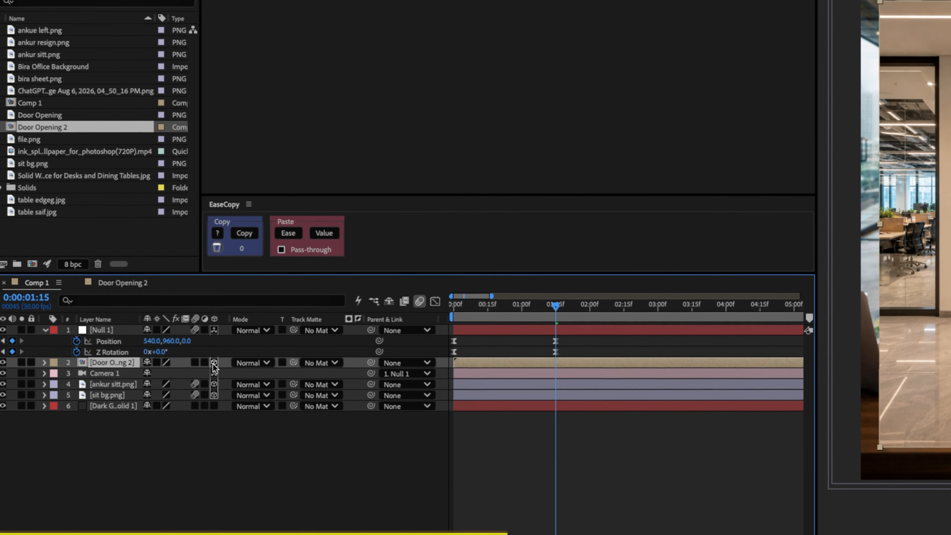
key("s")
left_click_drag(183, 387, 238, 385)
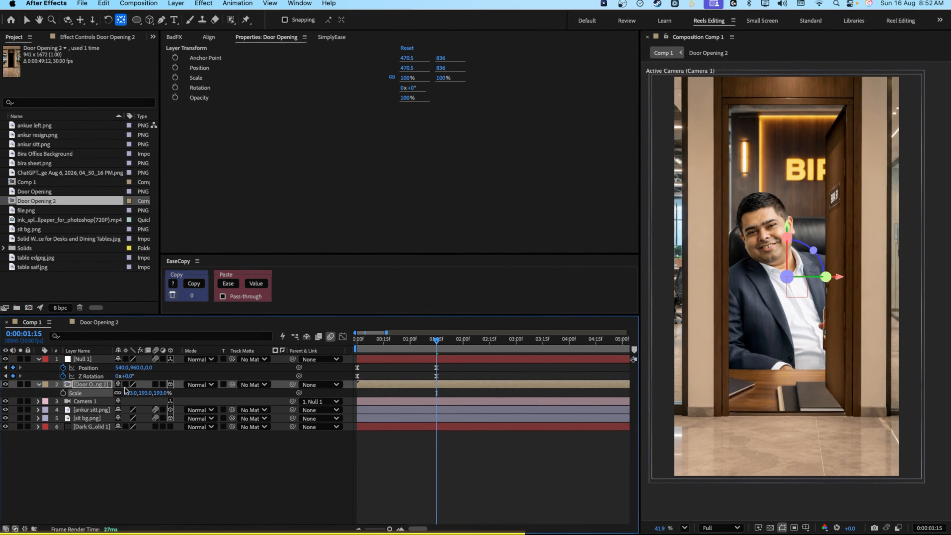
Bring the Door Opening 2 layer closer to the camera by setting its Z position to -276.
key("p")
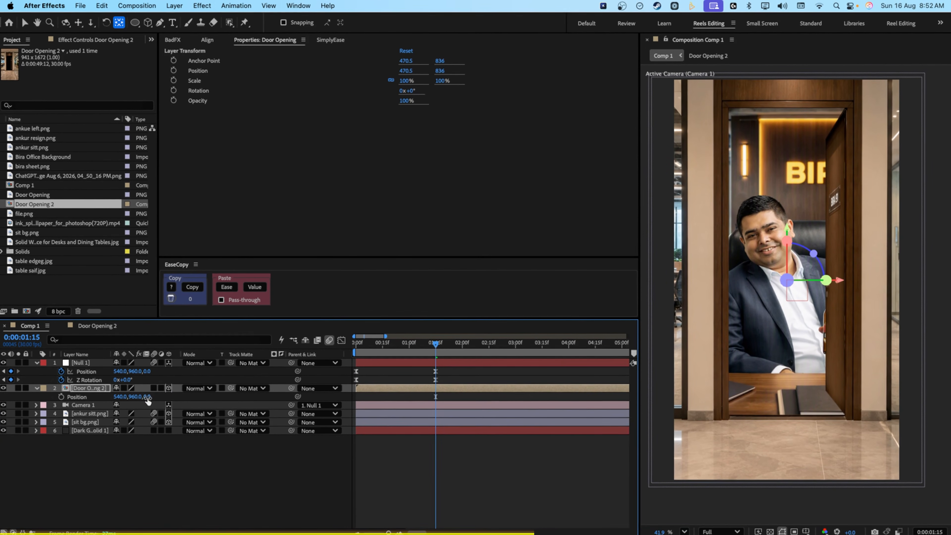
left_click_drag(123, 404, 97, 405)
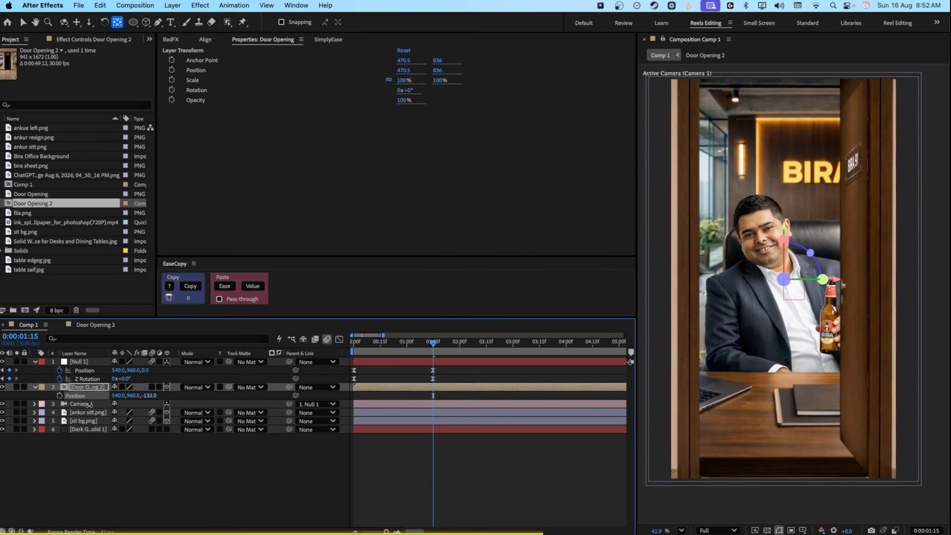
left_click_drag(36, 409, 22, 409)
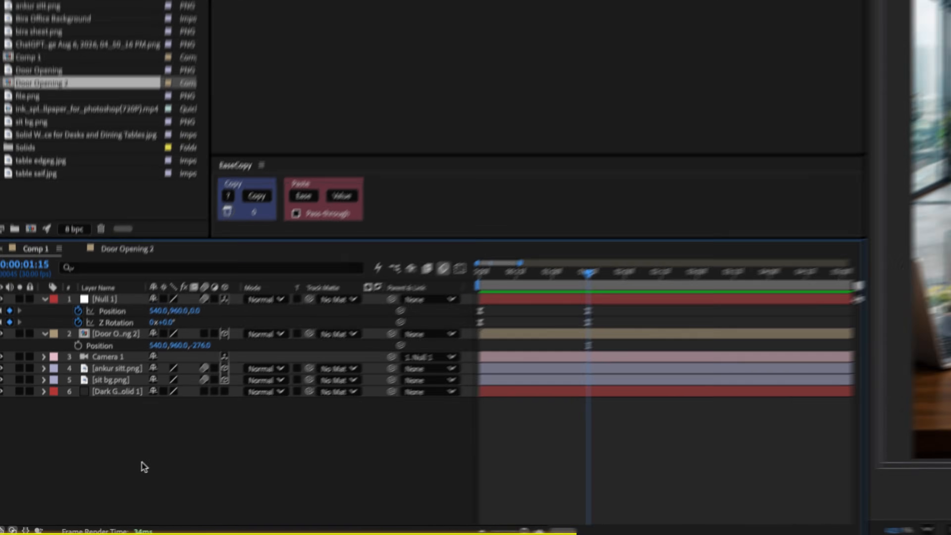
Add a new null object (Null 3) to Comp 1, make it 3D, and parent Null 1 to it.
right_click(148, 436)
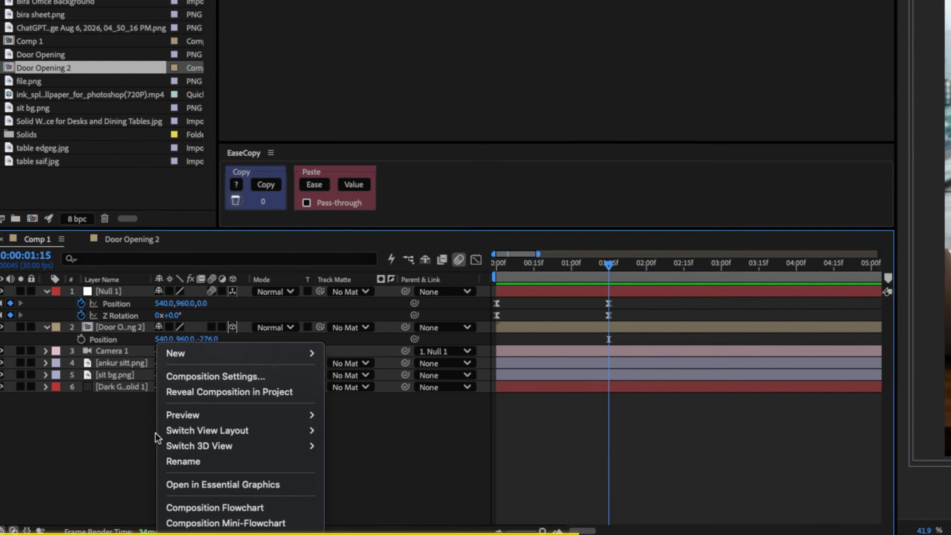
mouse_move(300, 359)
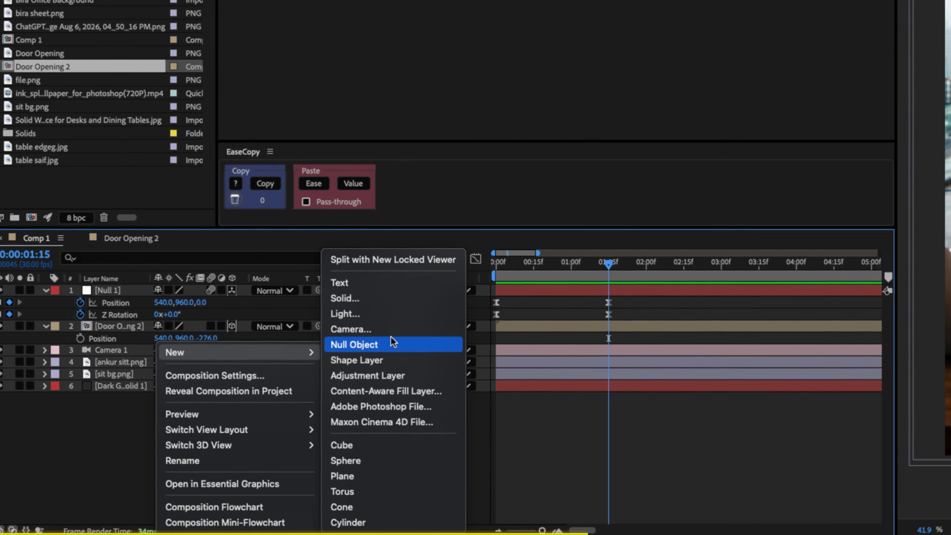
left_click(348, 345)
left_click(232, 291)
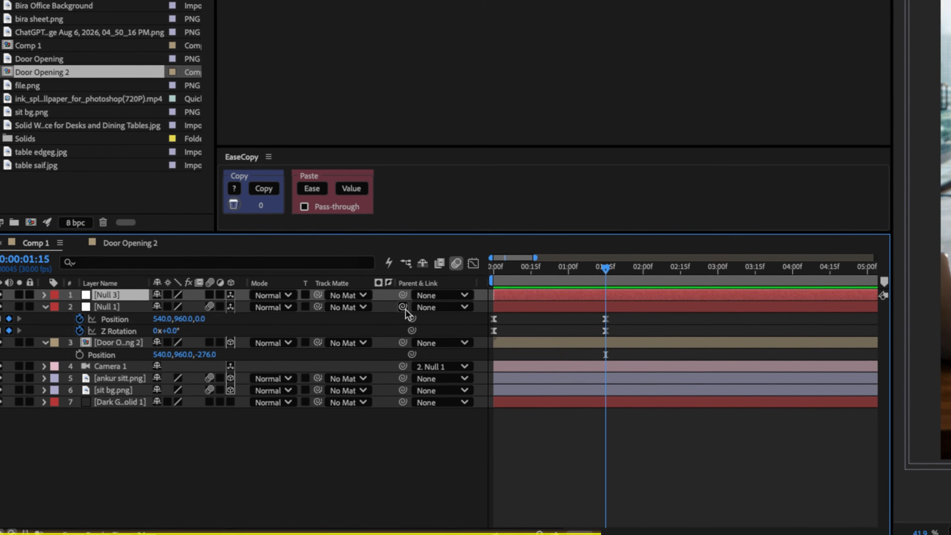
left_click_drag(405, 313, 186, 308)
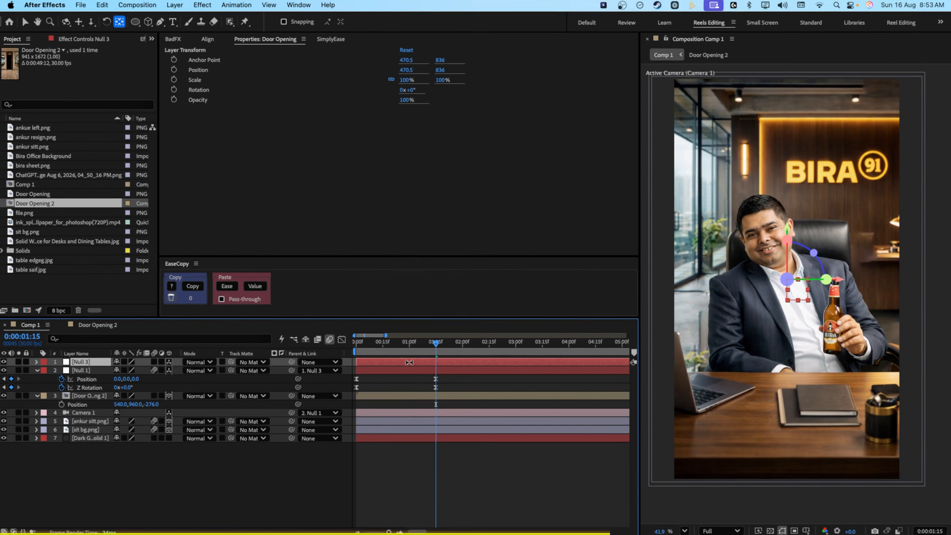
Keyframe Null 3's Position from 0:00:01:10 to 0:00:03:00, ending at a Z value of -220, and scrub through the move.
key("p")
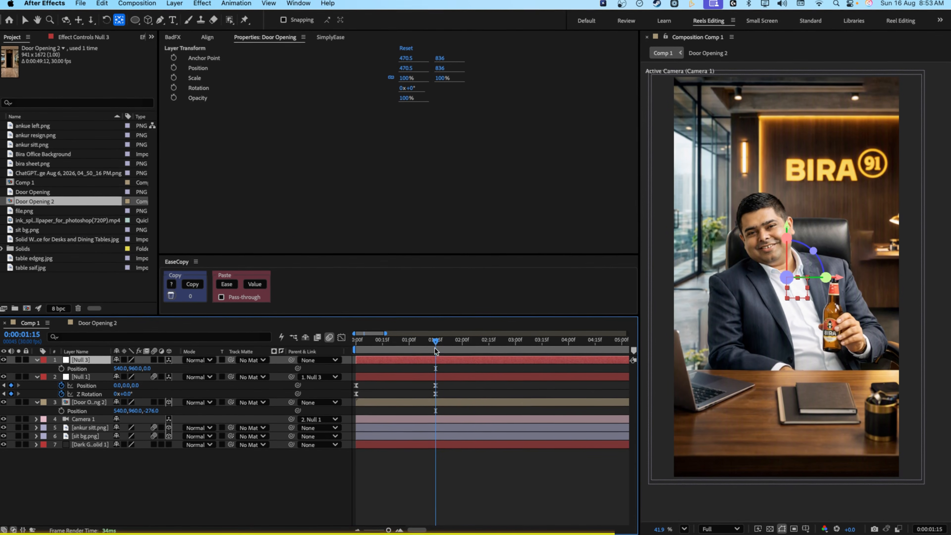
left_click_drag(437, 341, 521, 355)
left_click_drag(584, 358, 591, 359)
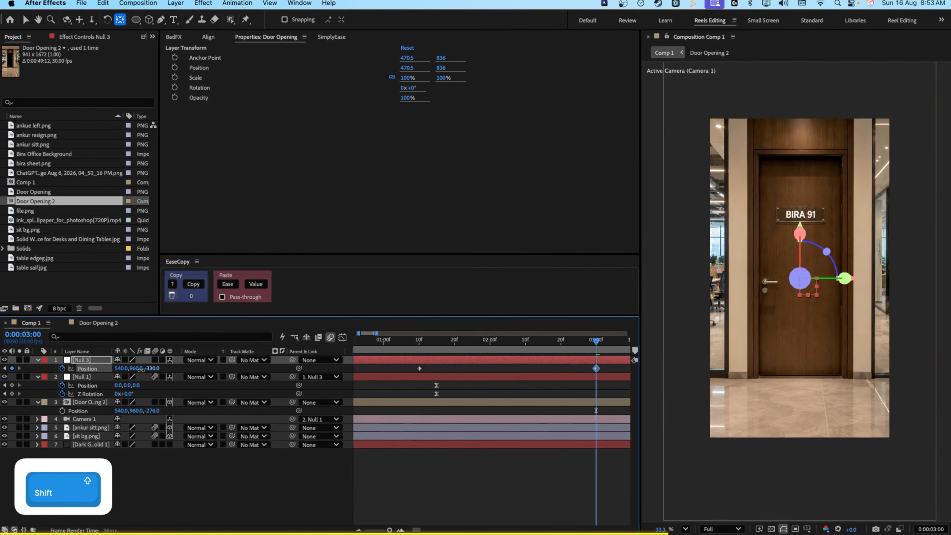
left_click(415, 347)
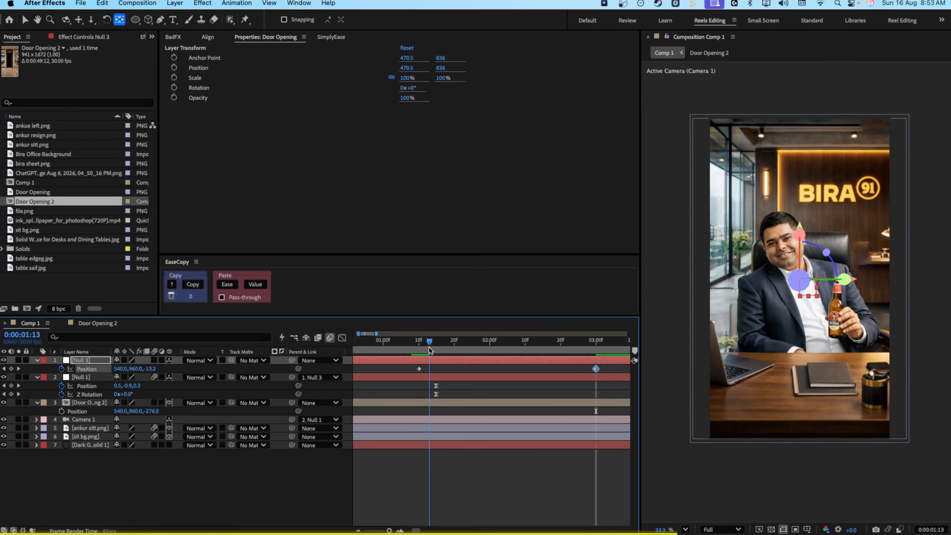
left_click_drag(439, 351, 482, 359)
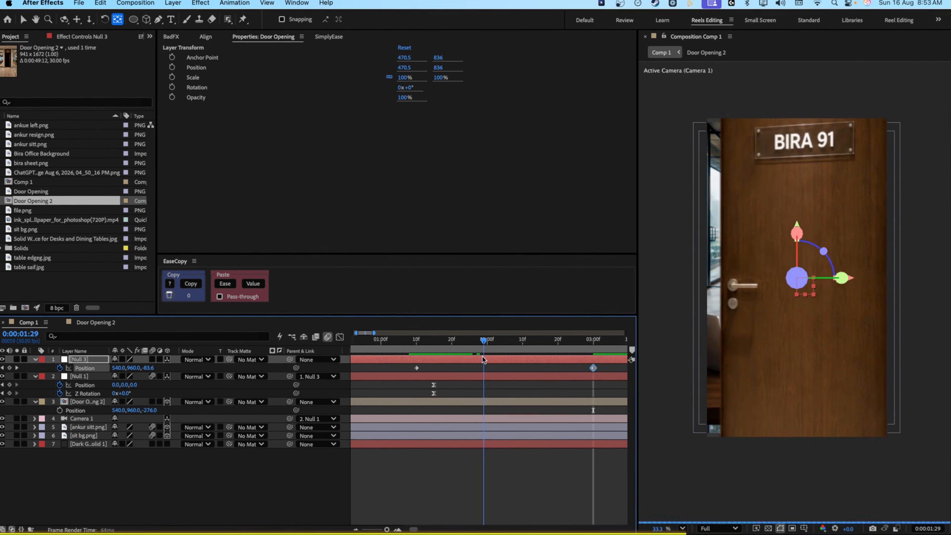
Apply Easy Ease to Null 3's Position keyframes, shape the speed graph for an early peak and long slowdown, and preview the pull-back.
left_click_drag(552, 364, 397, 375)
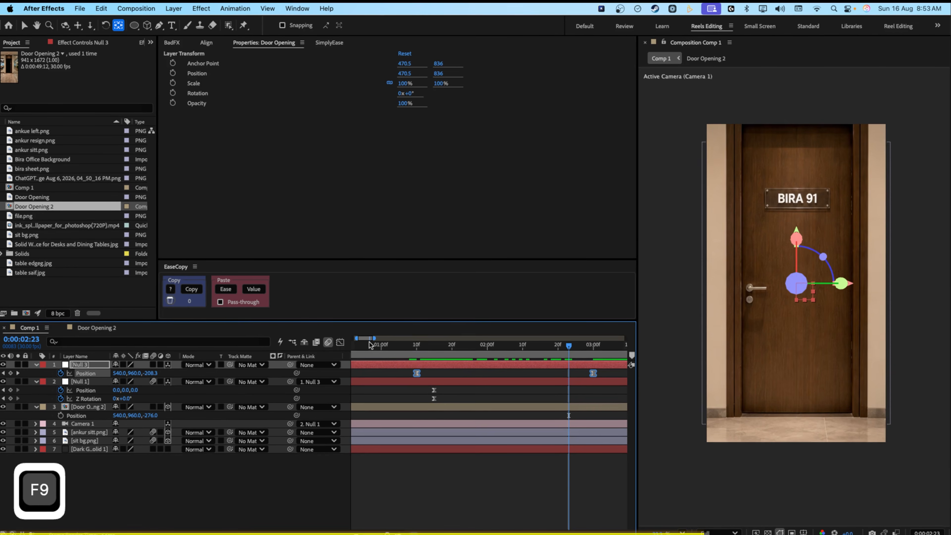
left_click(341, 342)
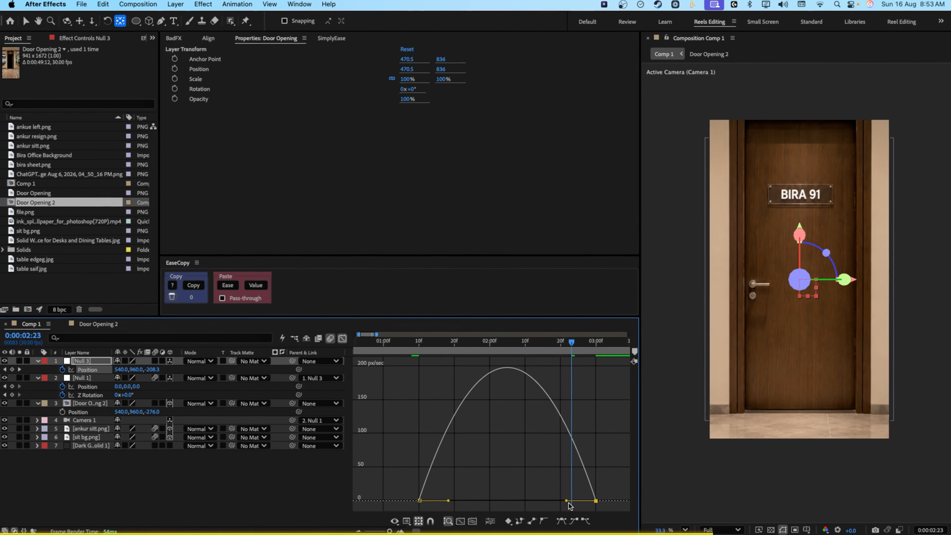
left_click_drag(523, 501, 521, 499)
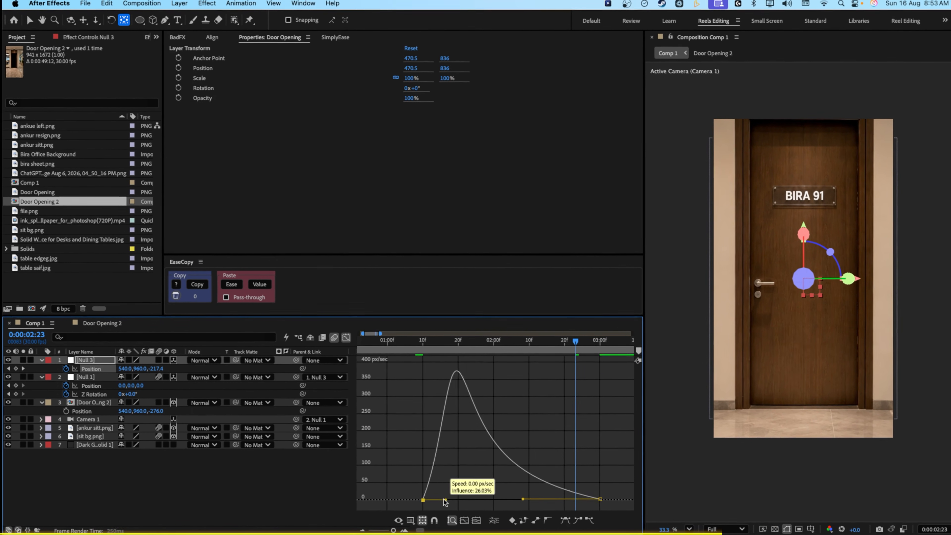
left_click(411, 344)
key("space")
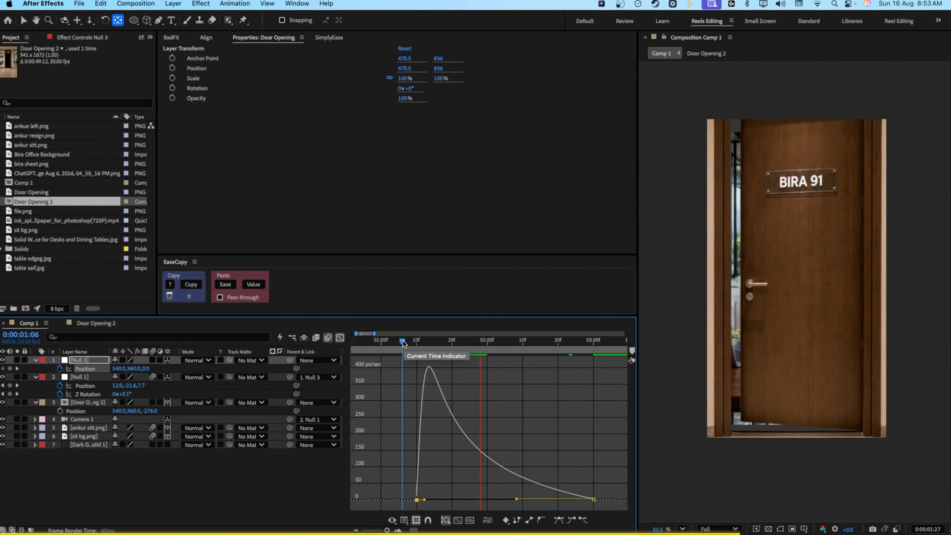
key("space")
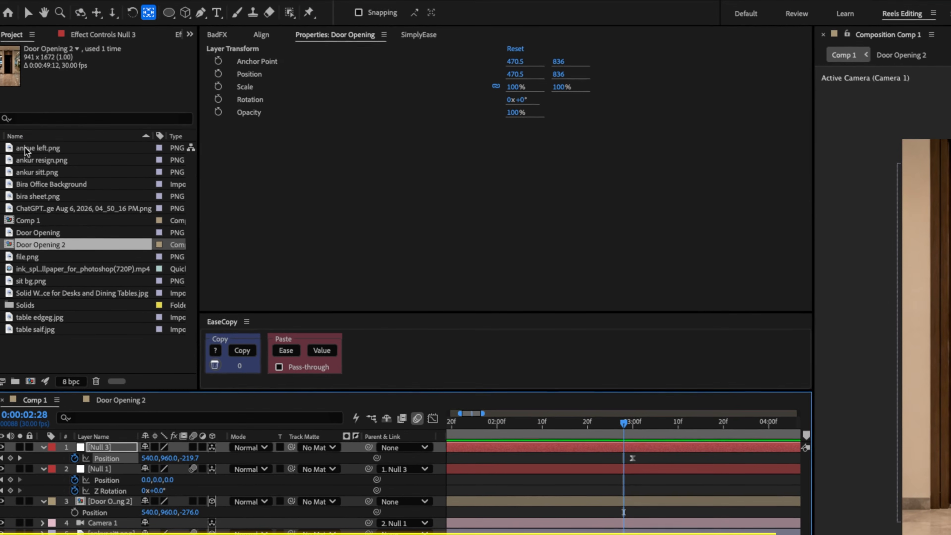
Place ankue left.png at the top of Comp 1 as an enlarged 3D layer in front of the door, at 589.8, 1059.6, -287.6.
left_click(24, 144)
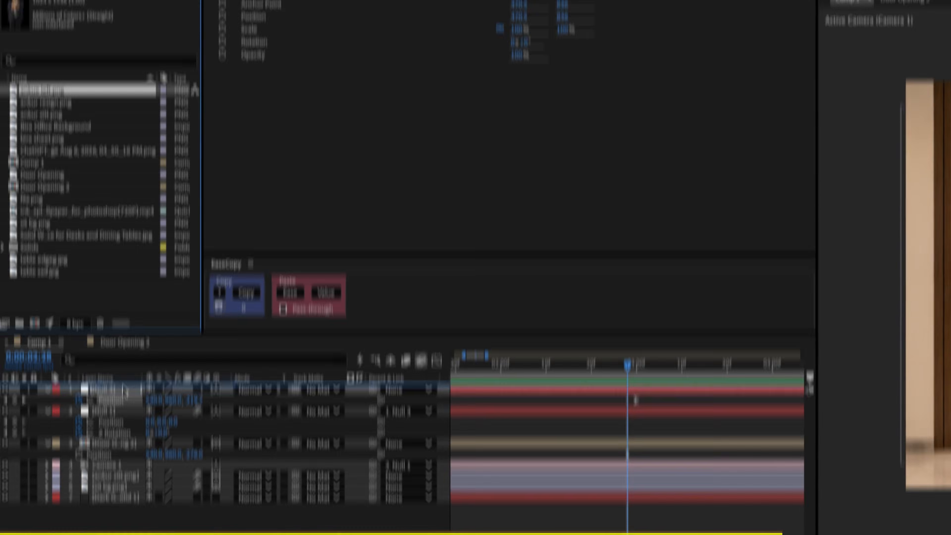
left_click_drag(123, 386, 123, 388)
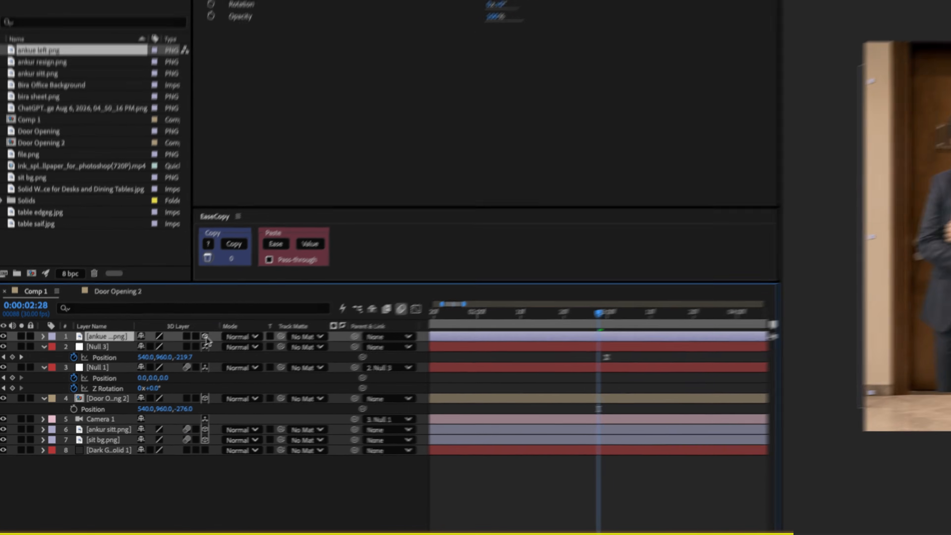
left_click(216, 330)
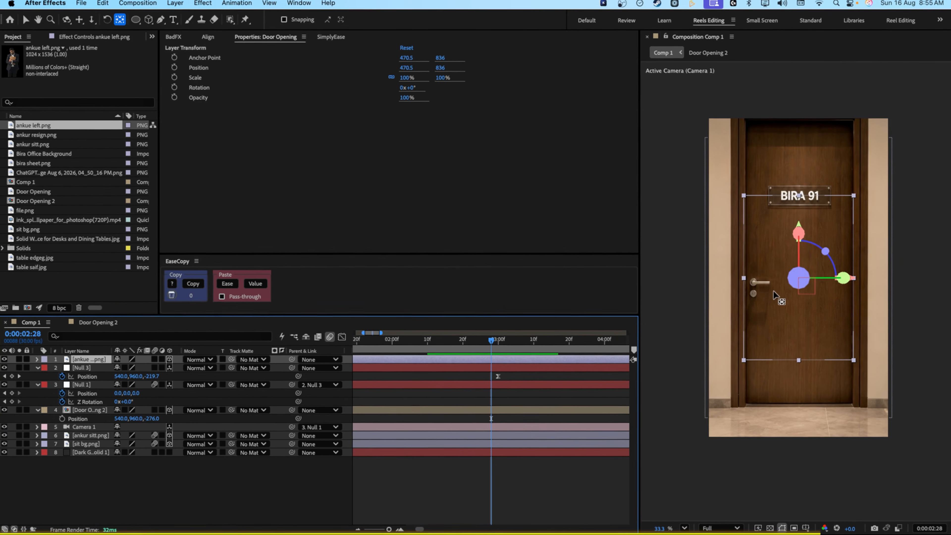
key("super+KP_7")
key("v")
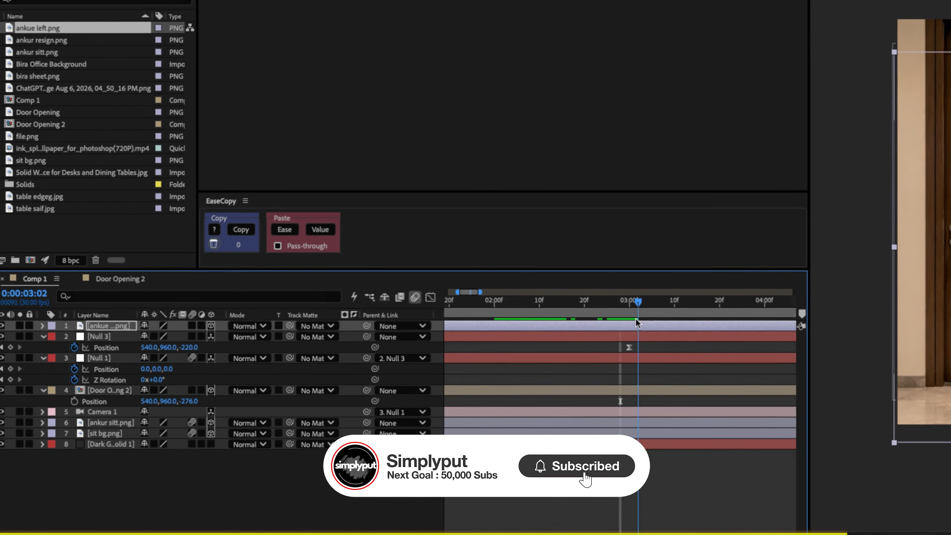
Keyframe the standing man's Position to slide in from off-frame at 1140.8, 1059.6, -360.6 at 0:00:02:00 to its current place at 0:00:03:00.
left_click_drag(565, 318, 494, 319)
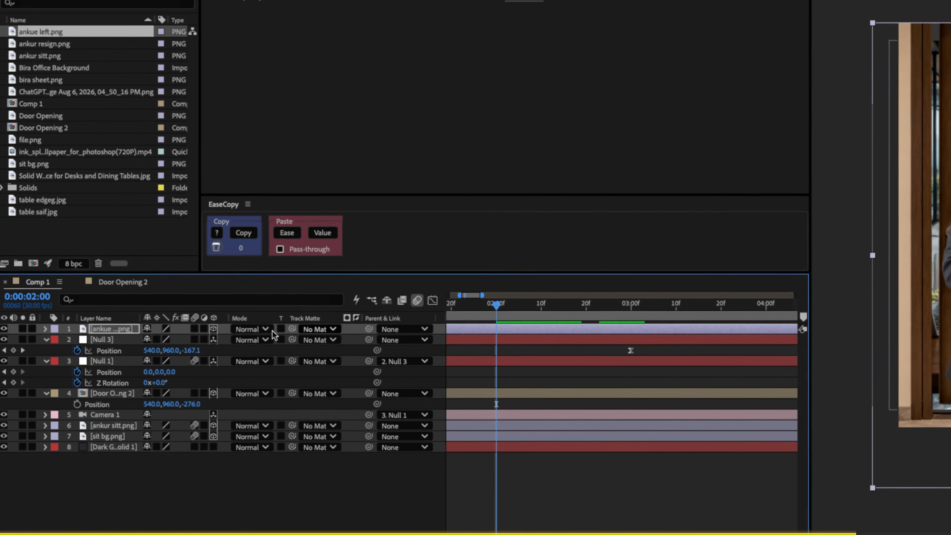
key("p")
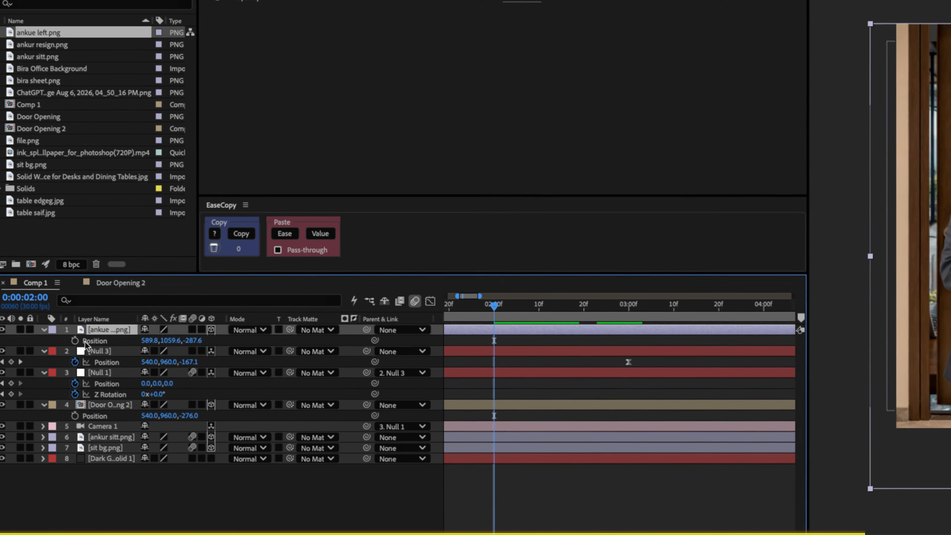
left_click(74, 340)
left_click_drag(494, 340, 629, 340)
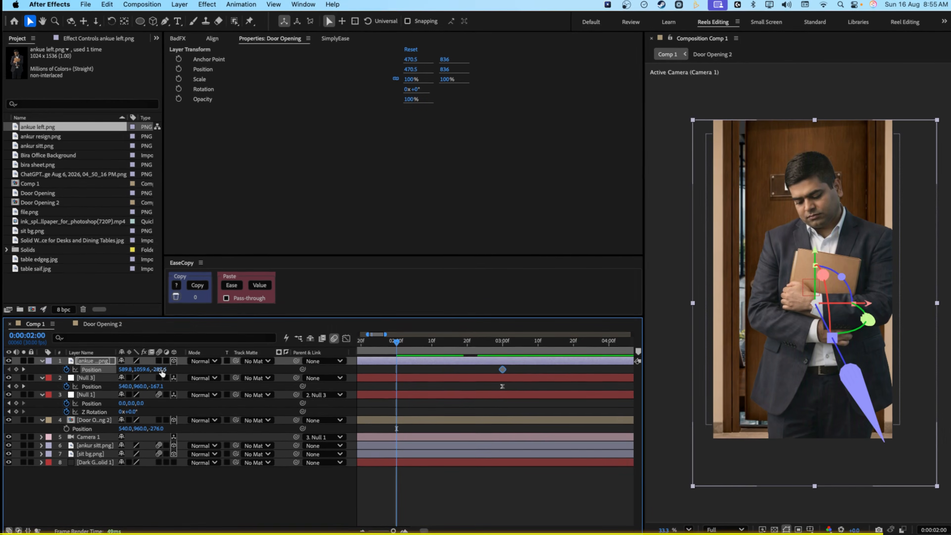
left_click_drag(159, 370, 125, 370)
left_click_drag(141, 369, 394, 373)
key("super+z")
Apply Easy Ease to the standing man's Position keyframes, reshape the speed graph for a sharp early peak, and preview the slide-in.
left_click_drag(525, 370, 487, 372)
left_click_drag(515, 369, 378, 374)
key("F9")
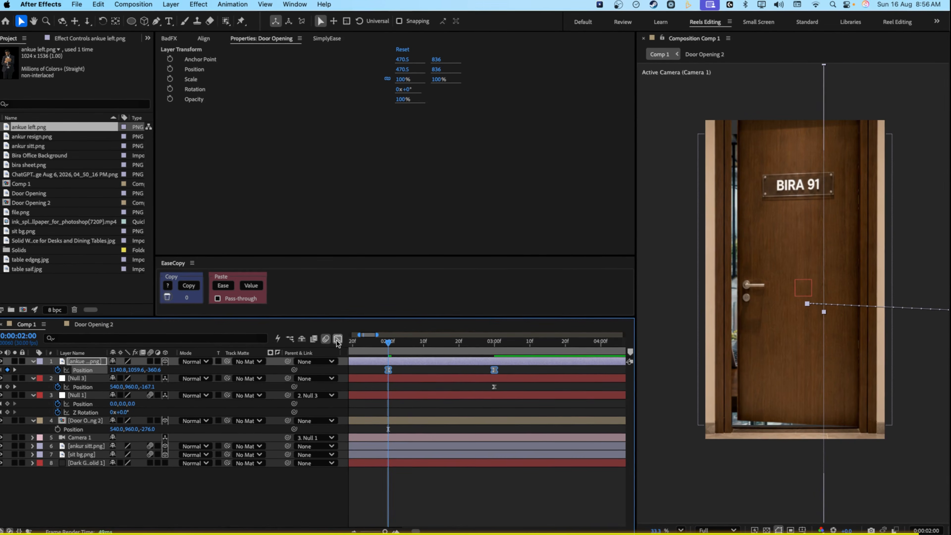
left_click(339, 338)
left_click(494, 503)
left_click_drag(478, 503, 401, 504)
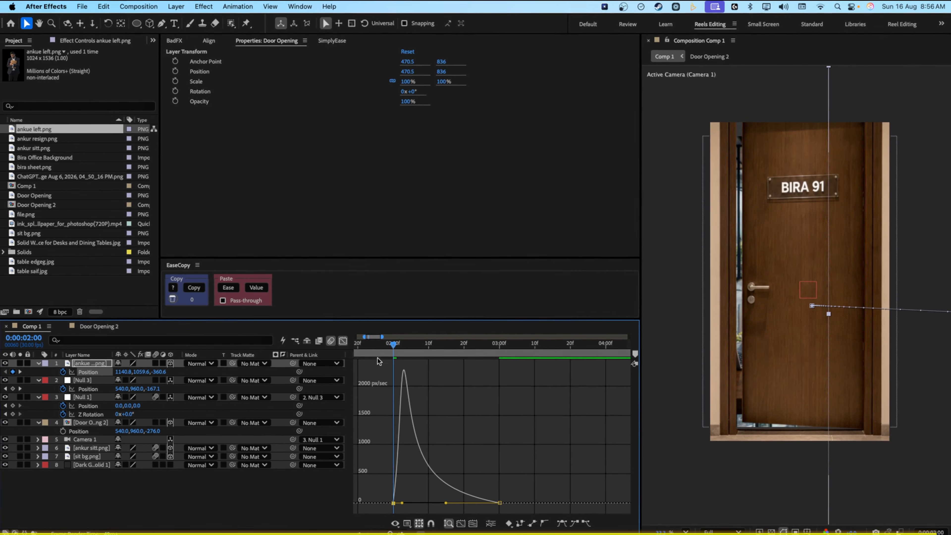
key("space")
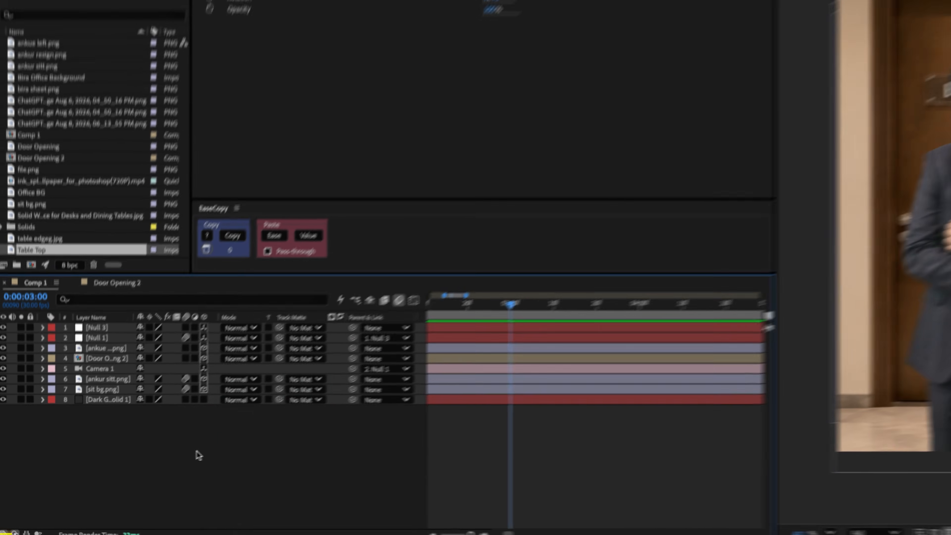
Add another null object (Null 4) to Comp 1, make it 3D, and parent Null 3 to it.
right_click(166, 463)
mouse_move(334, 376)
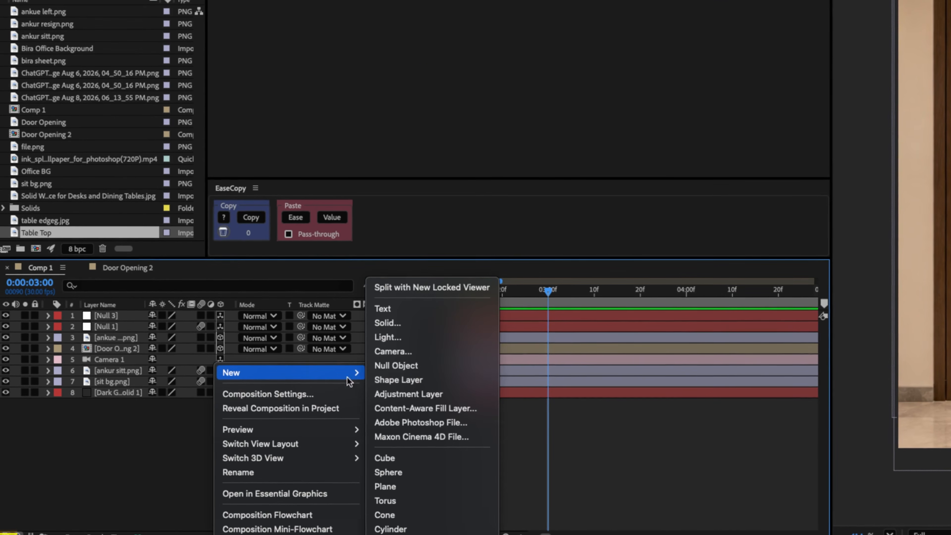
left_click(397, 366)
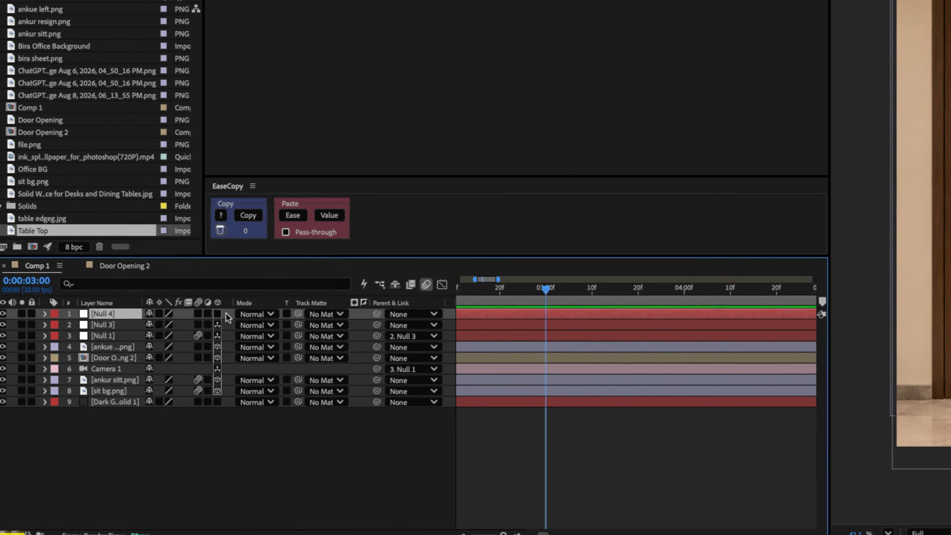
left_click_drag(376, 324, 104, 316)
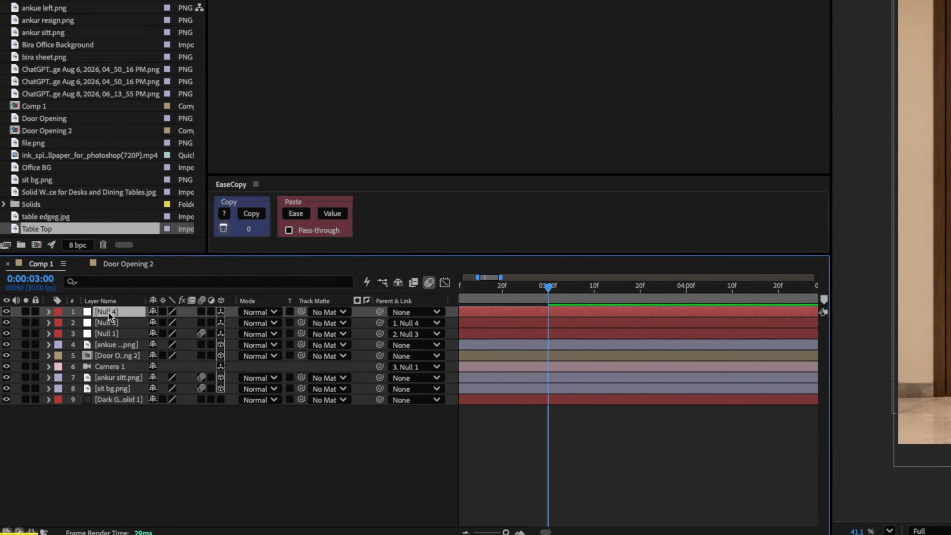
Keyframe Null 4's Position from 0:00:02:20 to 0:00:04:00, pushing the camera in to a Z value of 70.
key("p")
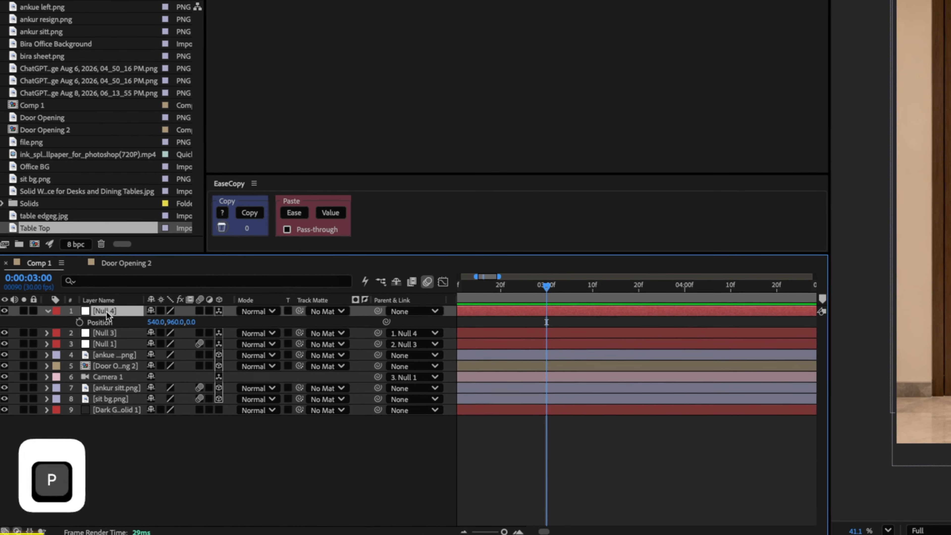
left_click(78, 323)
left_click(538, 334)
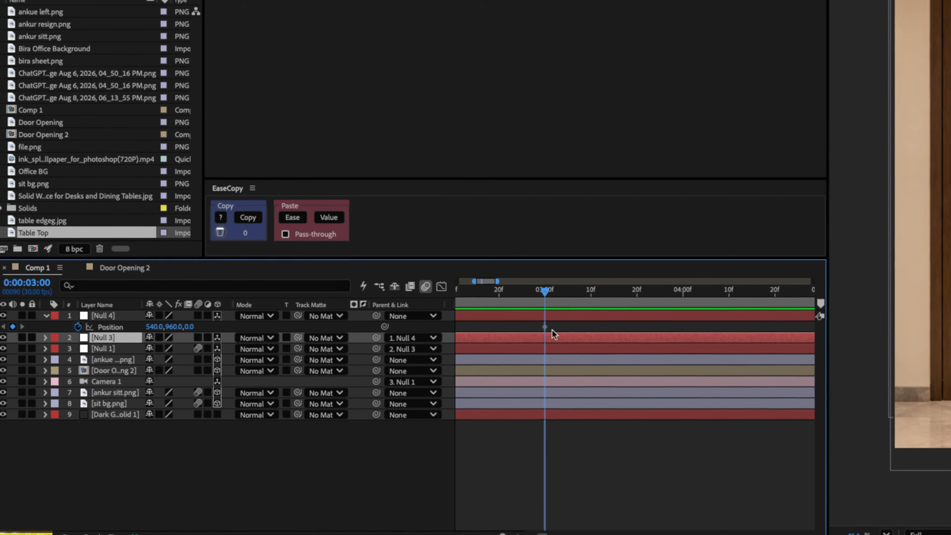
left_click_drag(544, 328, 498, 326)
left_click(480, 291)
left_click_drag(480, 292, 683, 319)
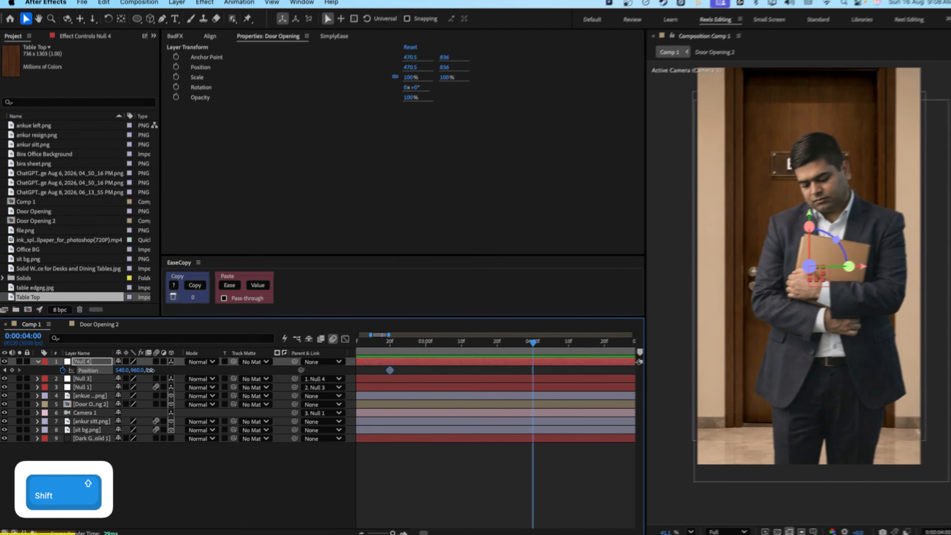
left_click_drag(190, 325, 186, 326)
left_click_drag(145, 372, 189, 377)
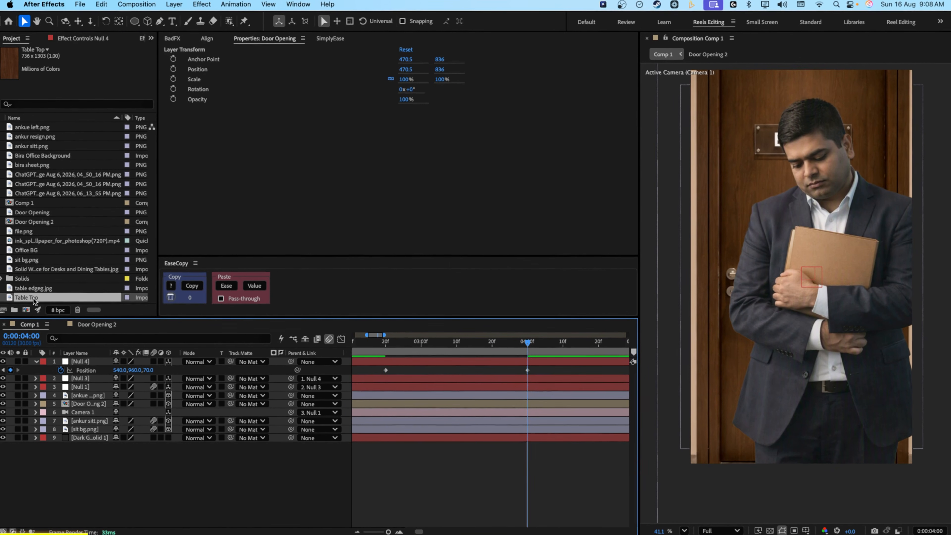
Place Table Top at the top of Comp 1 as a 3D layer, rotate it -90° on Z, and scale it to 173%.
left_click_drag(32, 299, 81, 360)
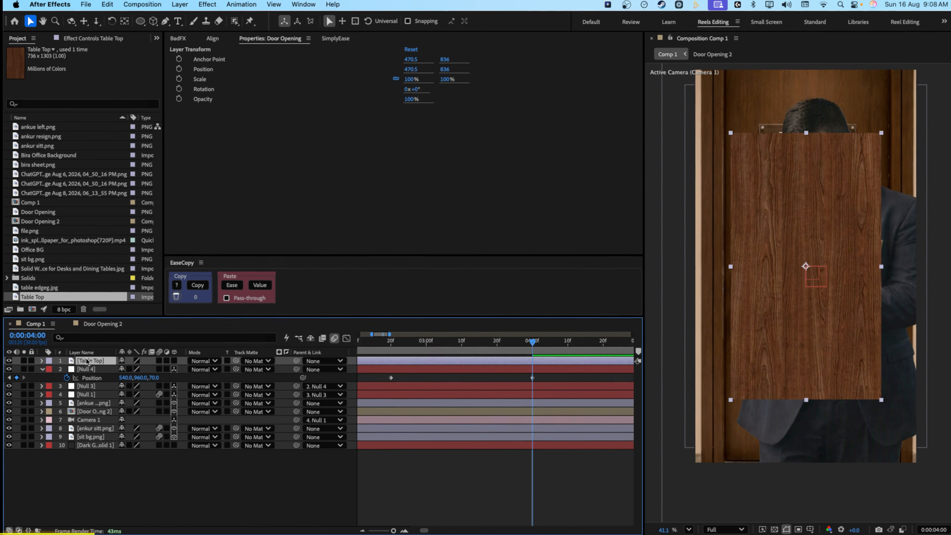
left_click(172, 360)
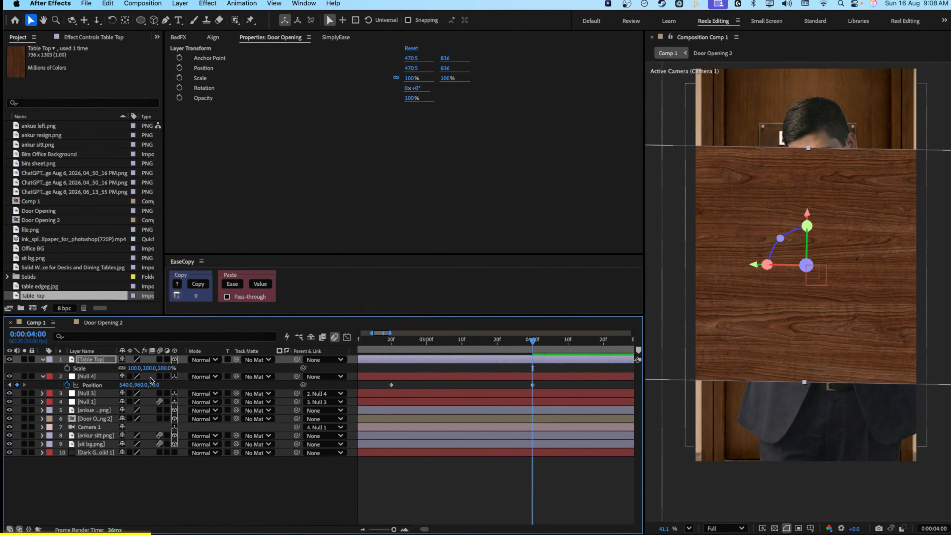
left_click_drag(163, 371, 184, 371)
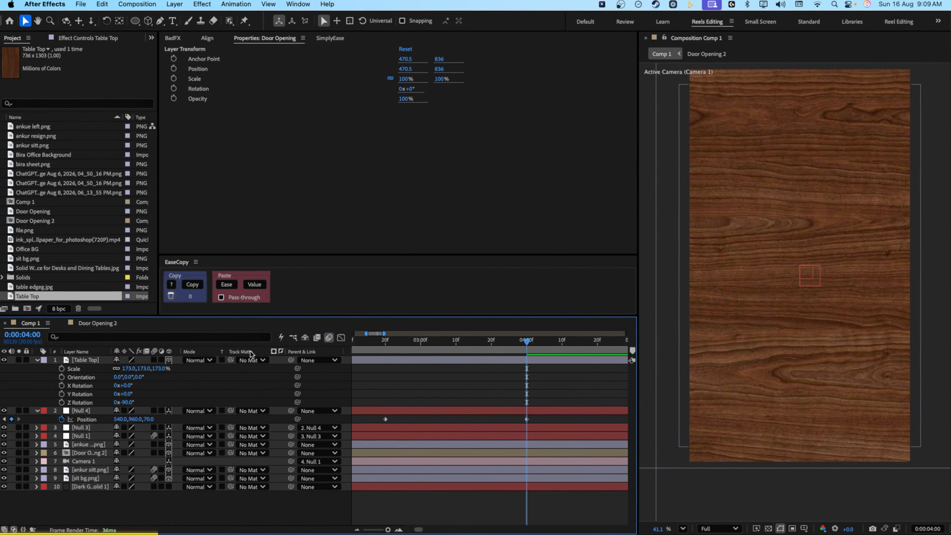
Fade Table Top in with Opacity keyframes from 0% at 0:00:02:29 to 100%, scale it to 225%, and preview the transition.
key("t")
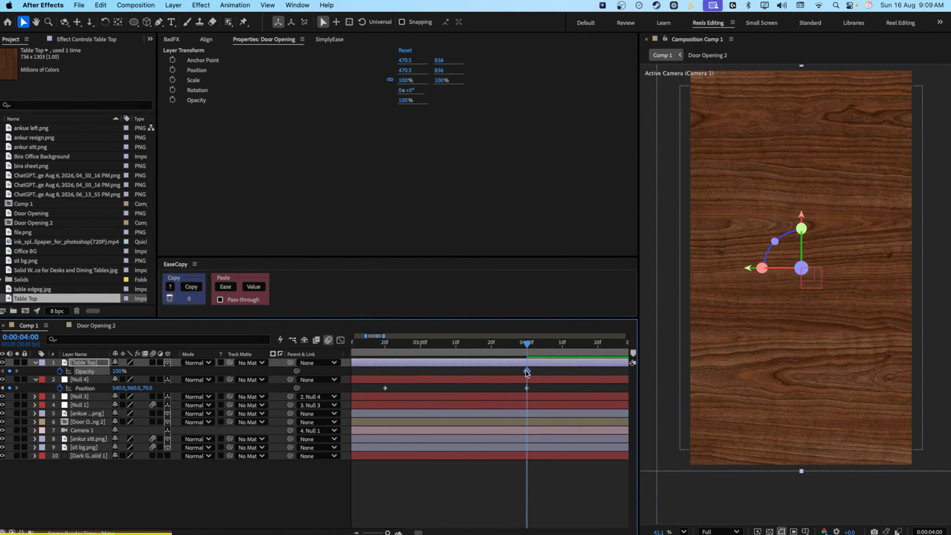
left_click_drag(525, 342, 416, 342)
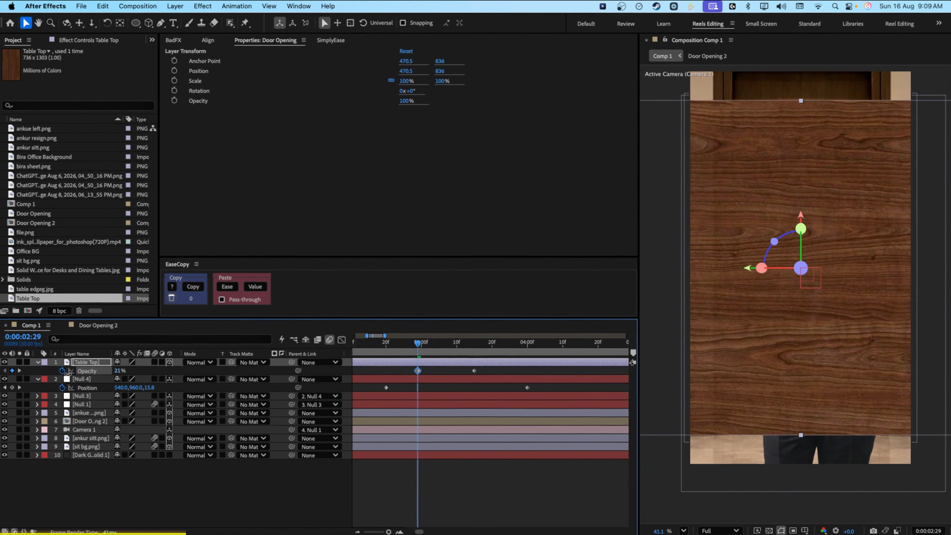
key("shift+s")
left_click_drag(139, 370, 171, 370)
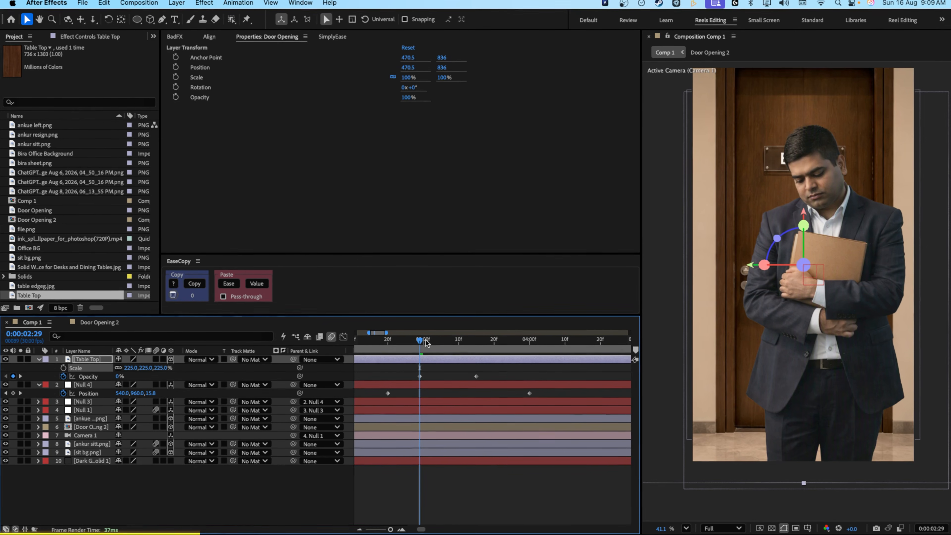
left_click_drag(427, 341, 528, 361)
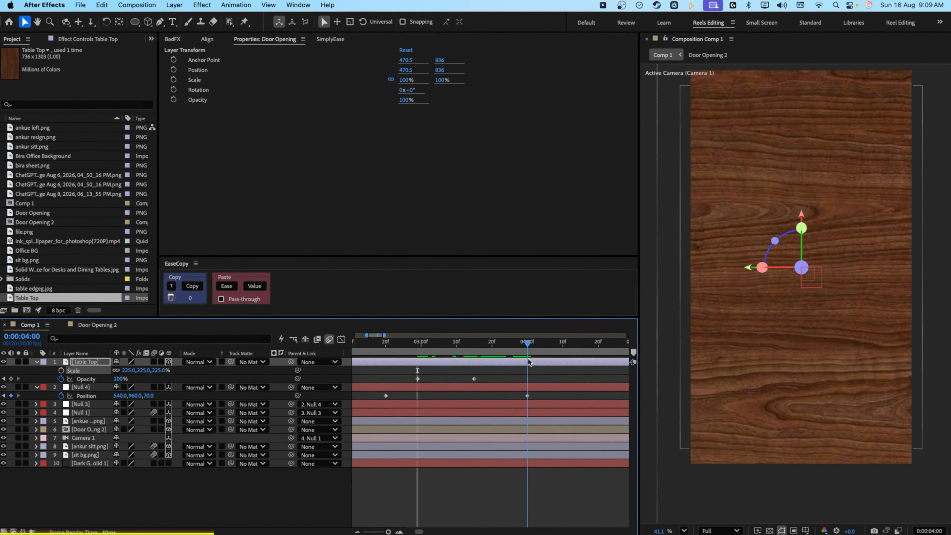
key("space")
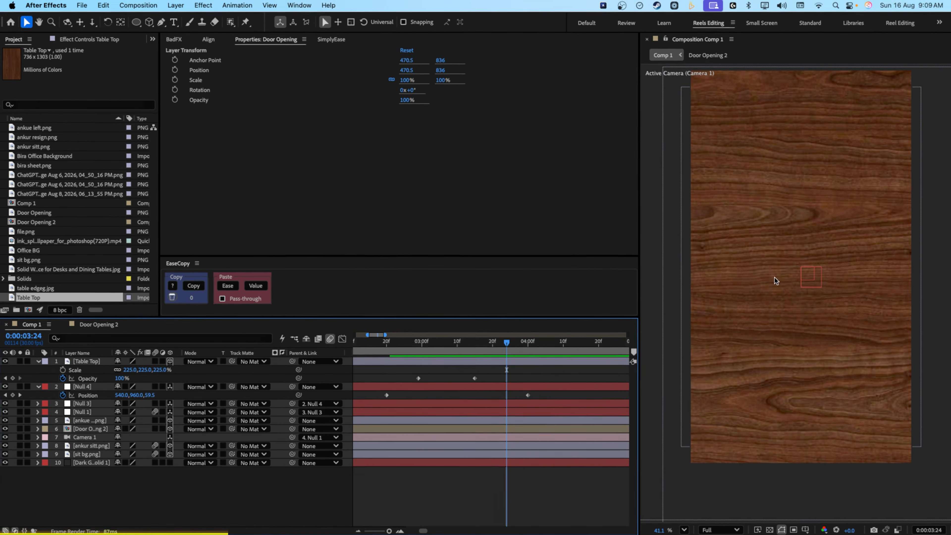
Place bira sheet.png at the top of Comp 1 as a 3D layer, at Z position -326.9 and 52% scale.
left_click_drag(37, 166, 112, 325)
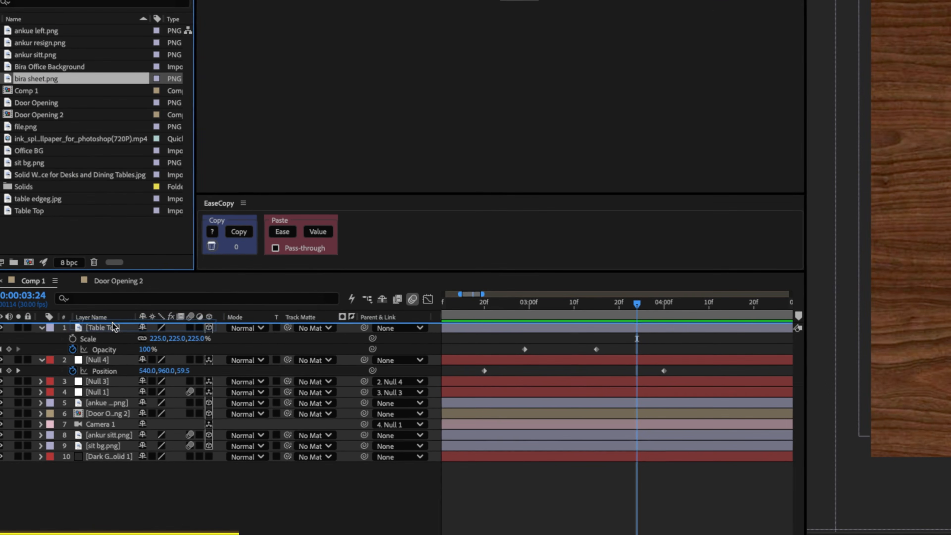
key("super+Tab")
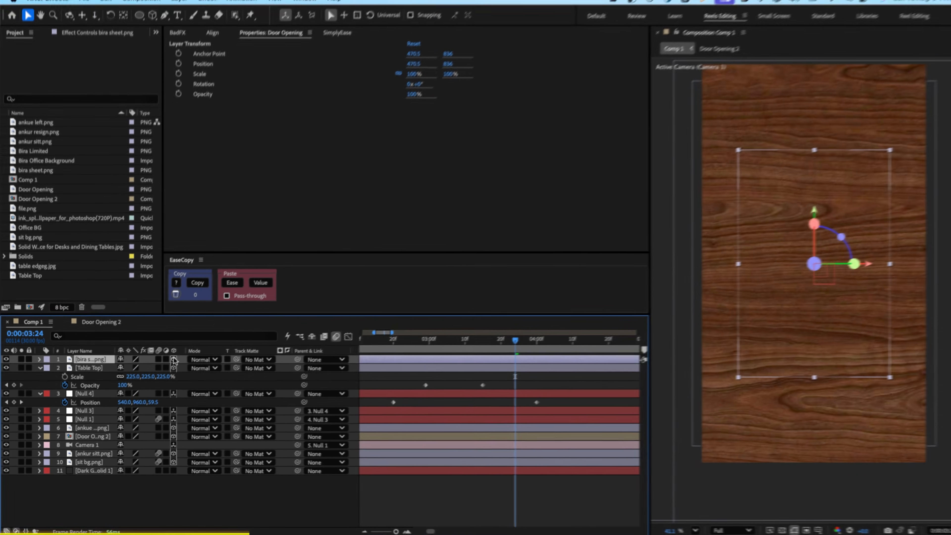
key("super+KP_7")
key("p")
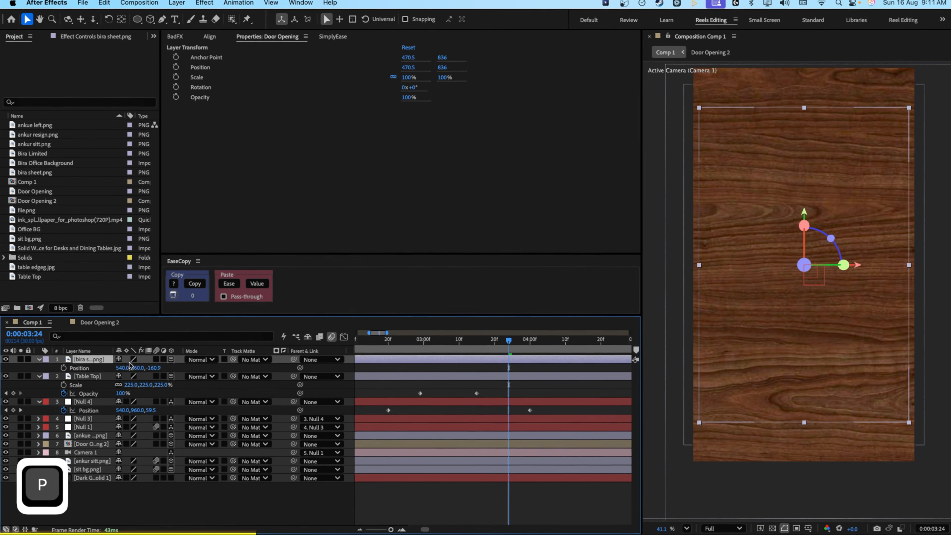
left_click_drag(137, 371, 84, 388)
left_click_drag(145, 373, 123, 376)
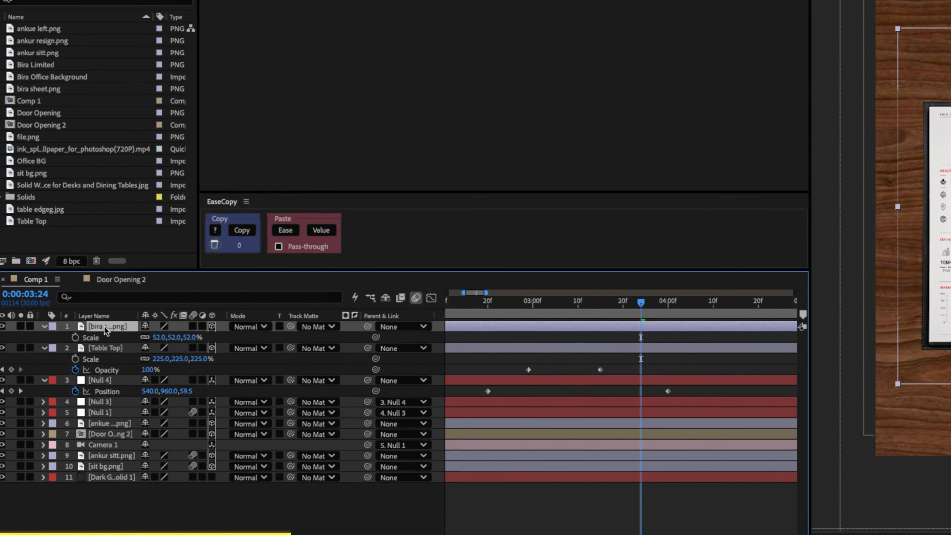
Add a Drop Shadow layer style to the bira sheet layer with its size set to 72.
right_click(85, 362)
mouse_move(147, 312)
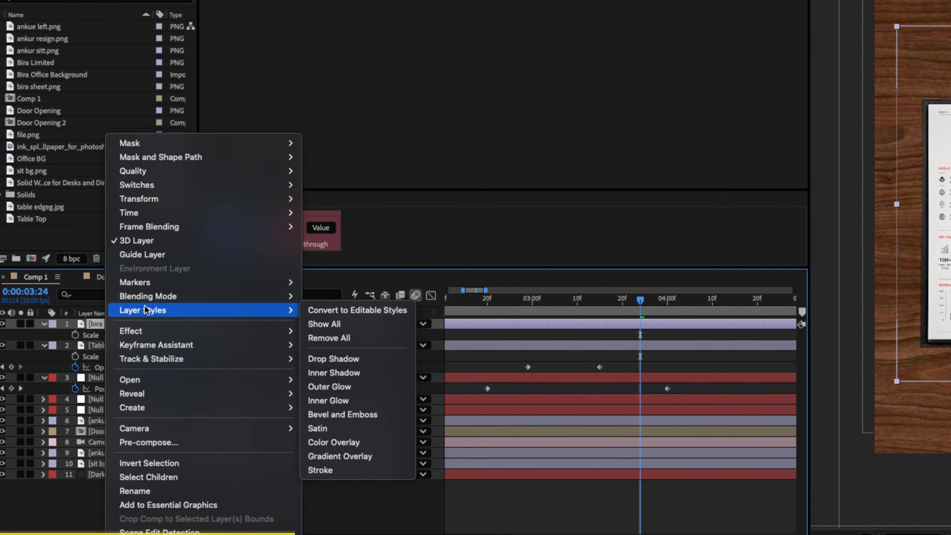
left_click(332, 361)
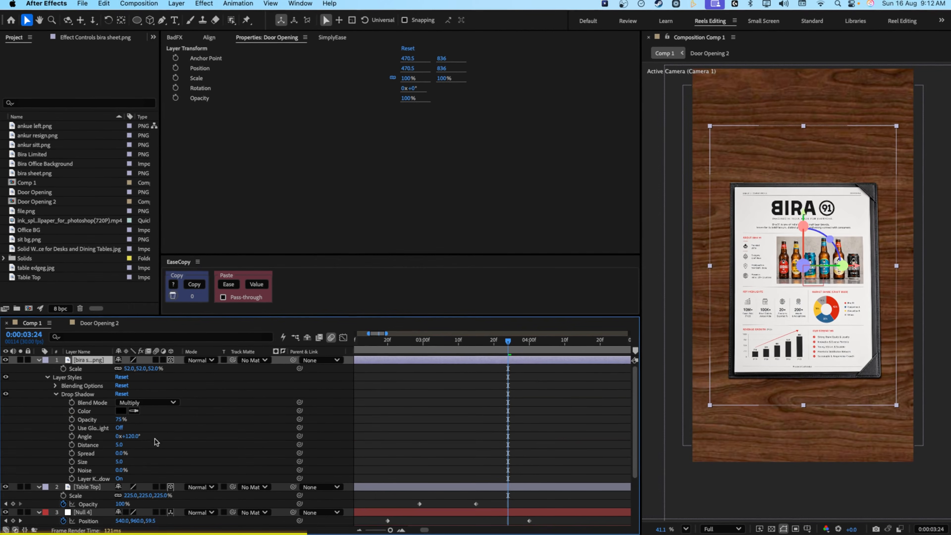
left_click_drag(119, 462, 153, 469)
Rotate the bira sheet 20° on Z, scale it to 53%, and place Position and Z Rotation keyframes at 0:00:04:00.
left_click(84, 364)
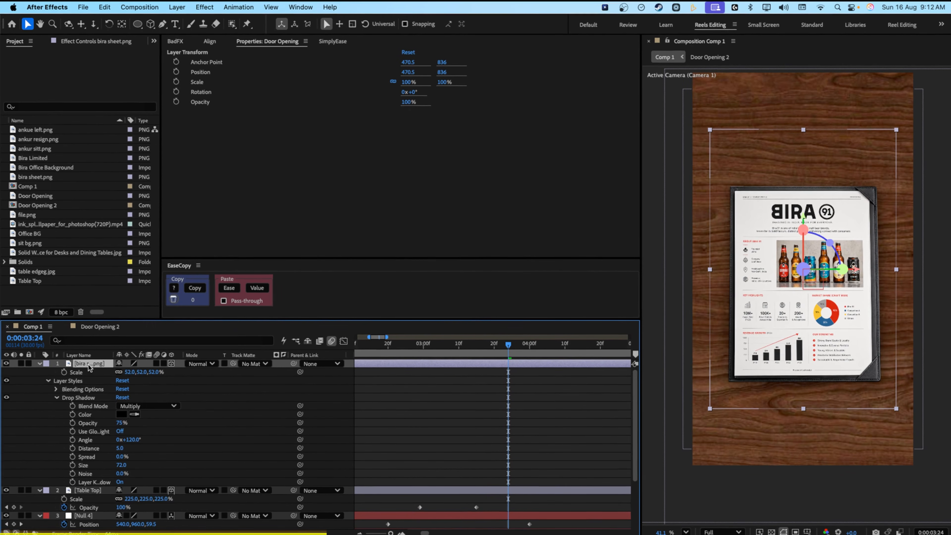
key("r")
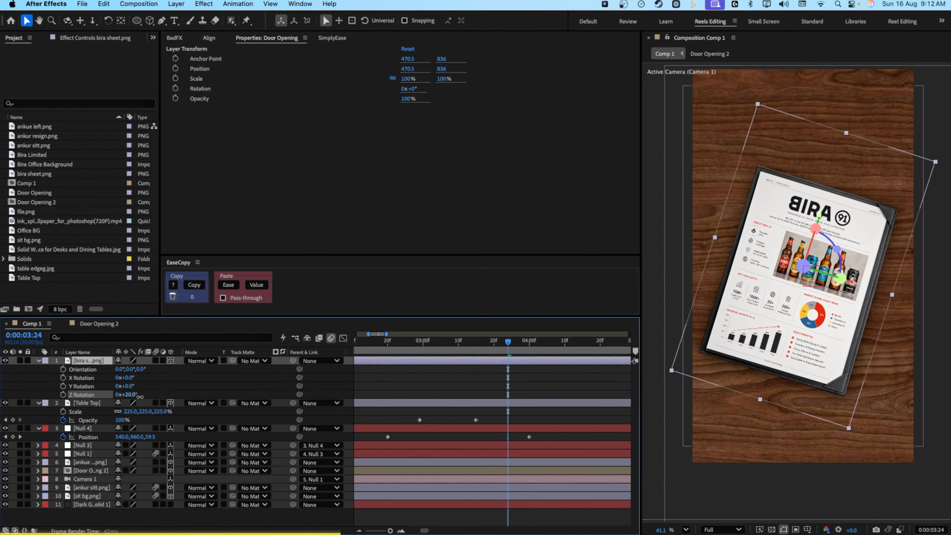
key("shift+s")
left_click(61, 402)
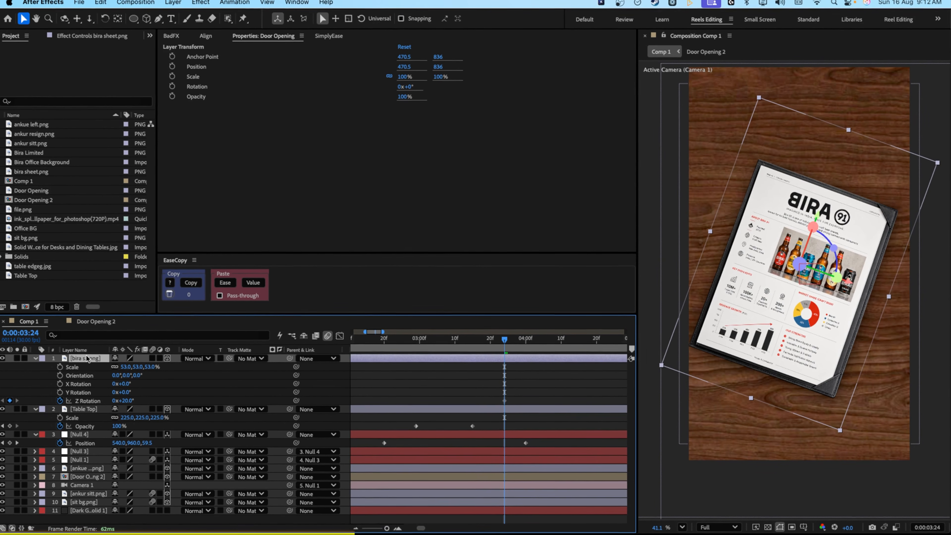
key("shift+p")
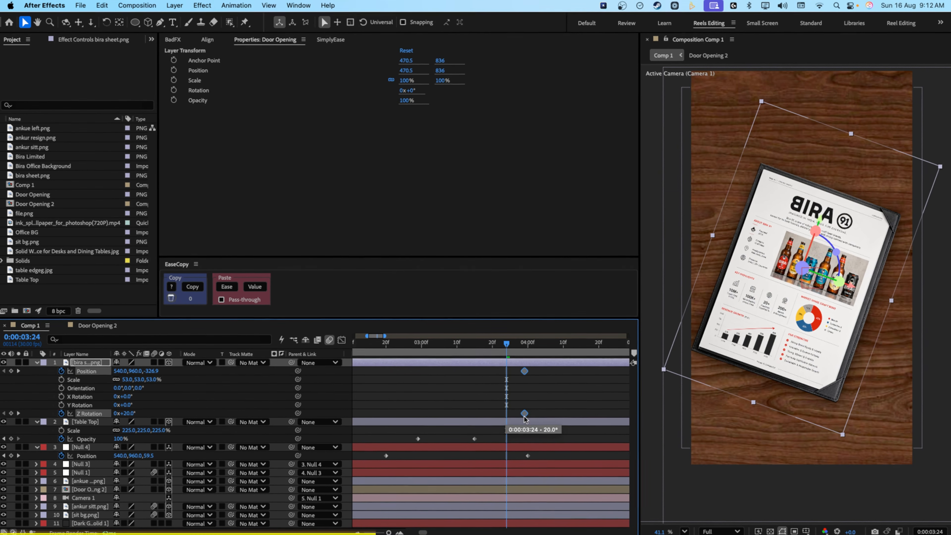
Shift Table Top's Opacity keyframes to end at 0:00:03:11, and keyframe the bira sheet there at Position -110, 1220 with Z Rotation 3°.
left_click_drag(508, 344, 455, 363)
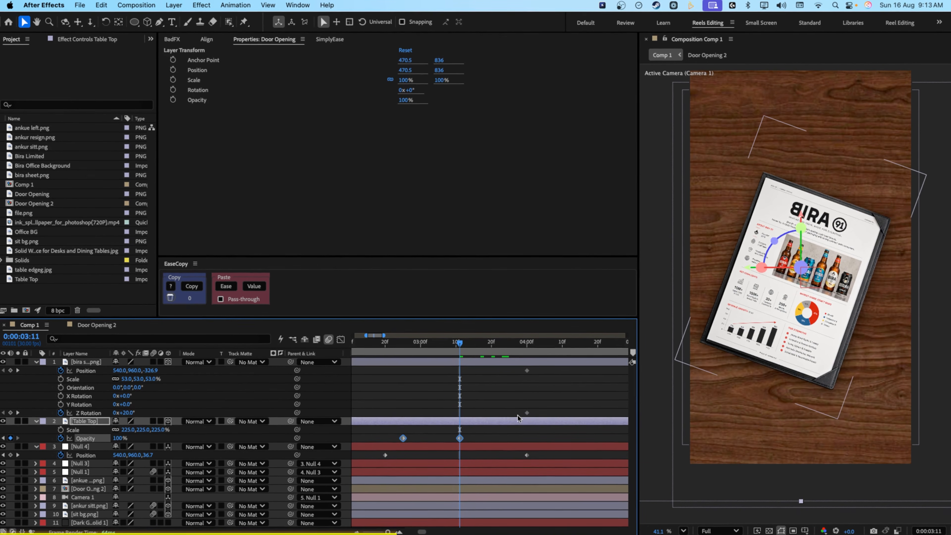
left_click(444, 381)
key("shift")
left_click_drag(116, 367, 87, 367)
left_click_drag(131, 409, 121, 412)
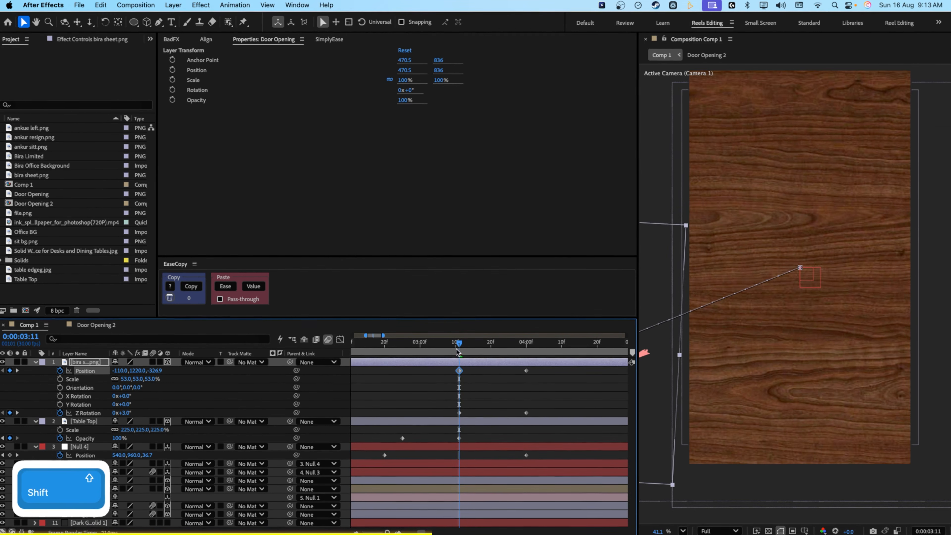
Apply Easy Ease to the bira sheet's Position and Z Rotation keyframes and move the starting pair to 0:00:03:00.
left_click_drag(460, 348, 426, 362)
key("space")
left_click_drag(616, 365, 440, 417)
key("F9")
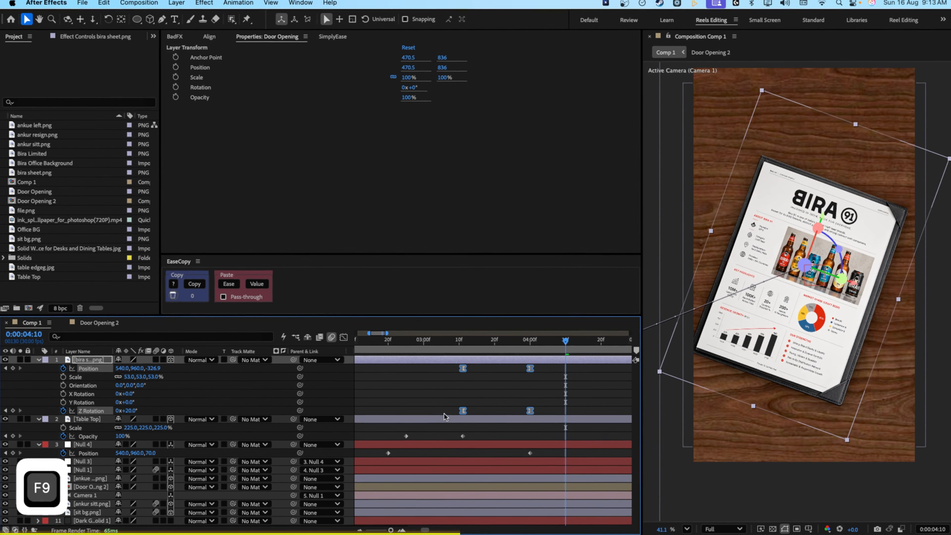
left_click_drag(462, 368, 425, 368)
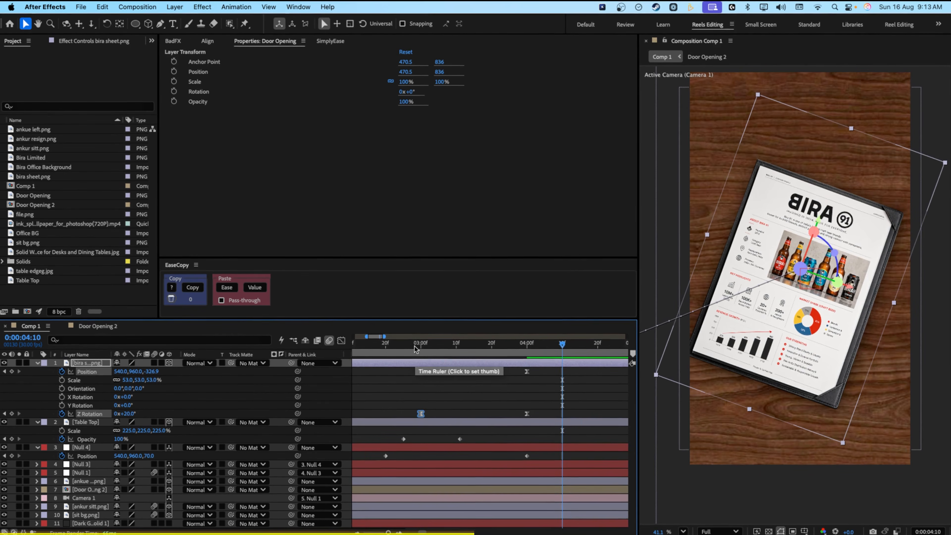
left_click(465, 355)
left_click_drag(464, 355, 532, 355)
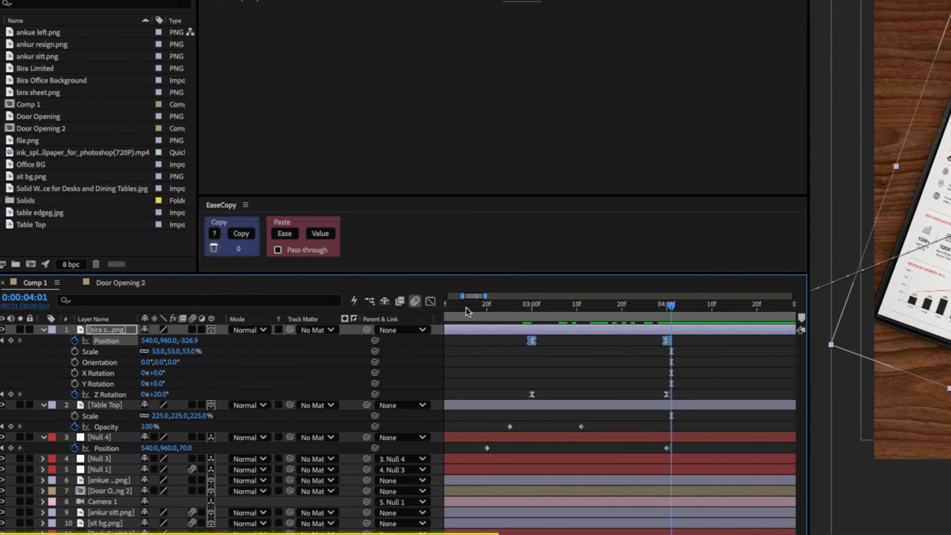
Reshape the bira sheet's Position speed graph into a steep central peak and preview the slide-in.
key("shift+F3")
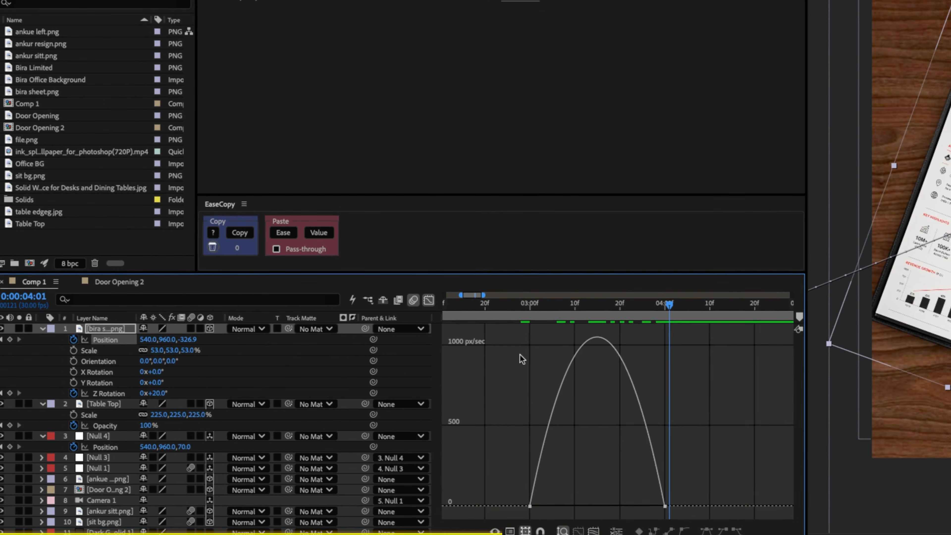
left_click(665, 505)
left_click_drag(643, 505, 631, 506)
left_click_drag(560, 508, 581, 507)
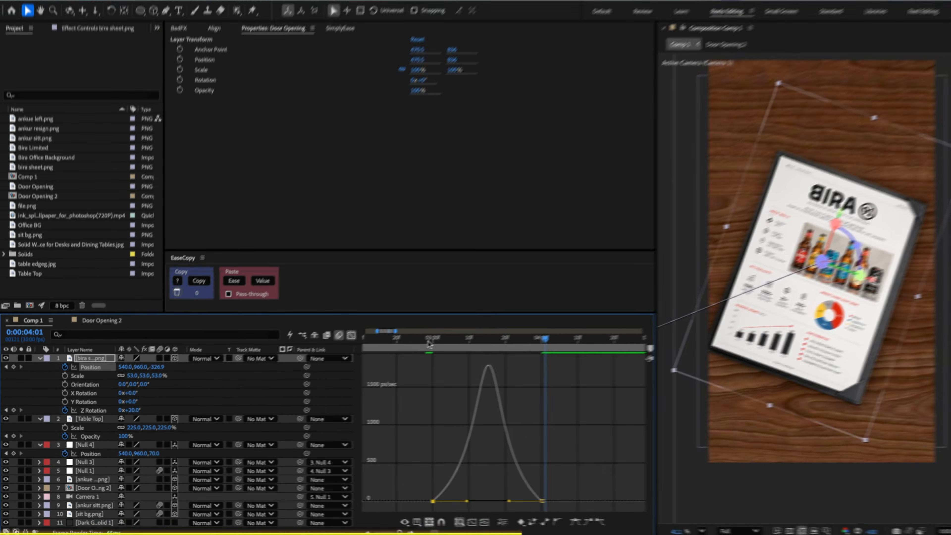
left_click(533, 309)
key("space")
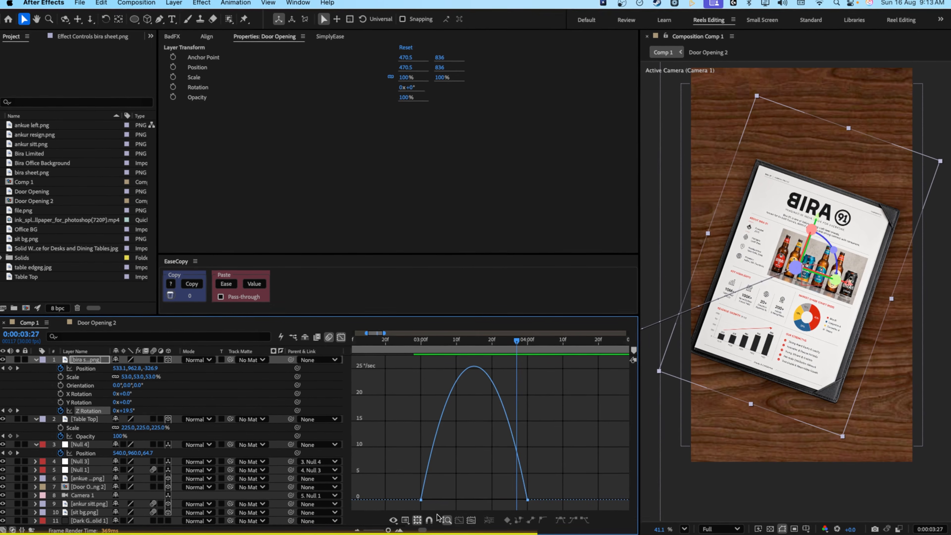
Reshape the bira sheet's Z Rotation speed graph into a sharp central peak, preview it, and enable motion blur on the layer.
left_click_drag(438, 499, 484, 500)
left_click(409, 341)
key("space")
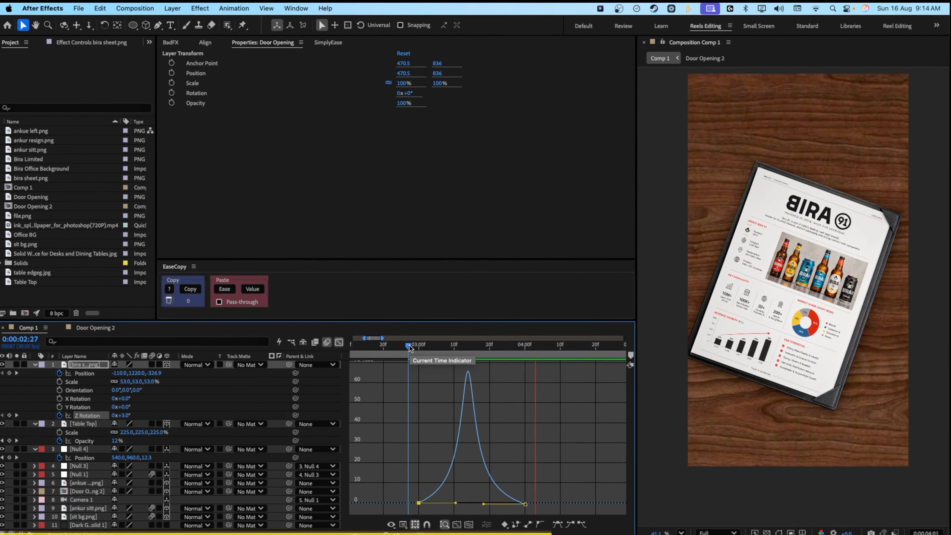
key("space")
left_click(154, 364)
Duplicate the bira sheet layer at 0:00:04:00 and replace the copy's source with Bira Limited.
left_click_drag(420, 346, 529, 355)
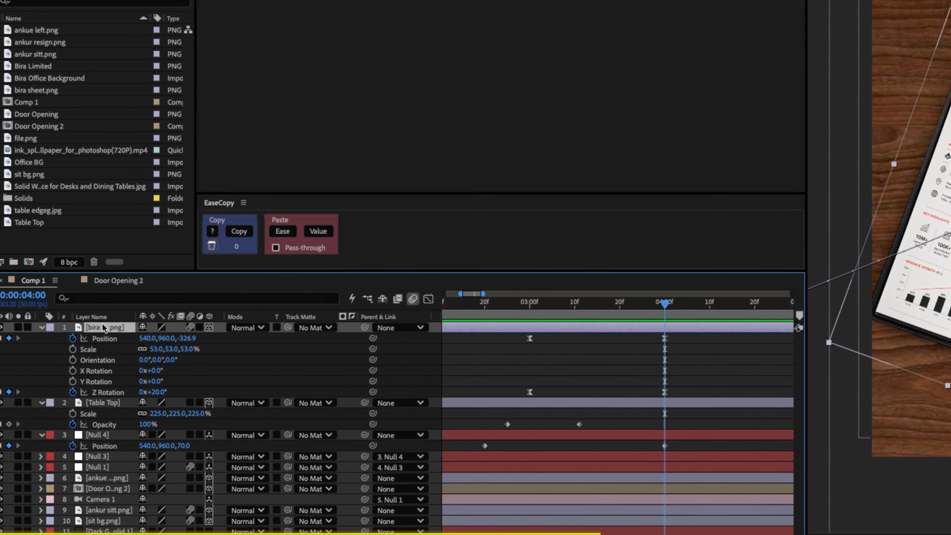
key("super+d")
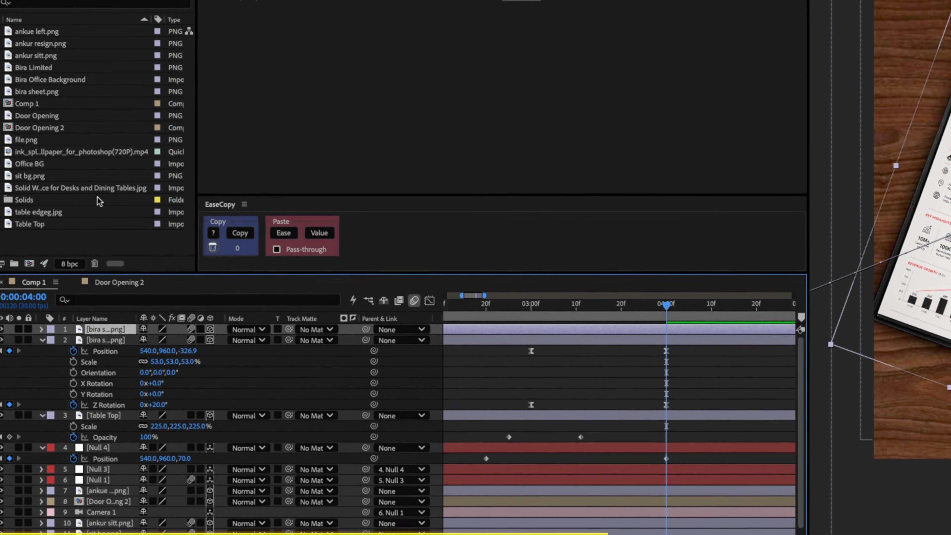
left_click(32, 64)
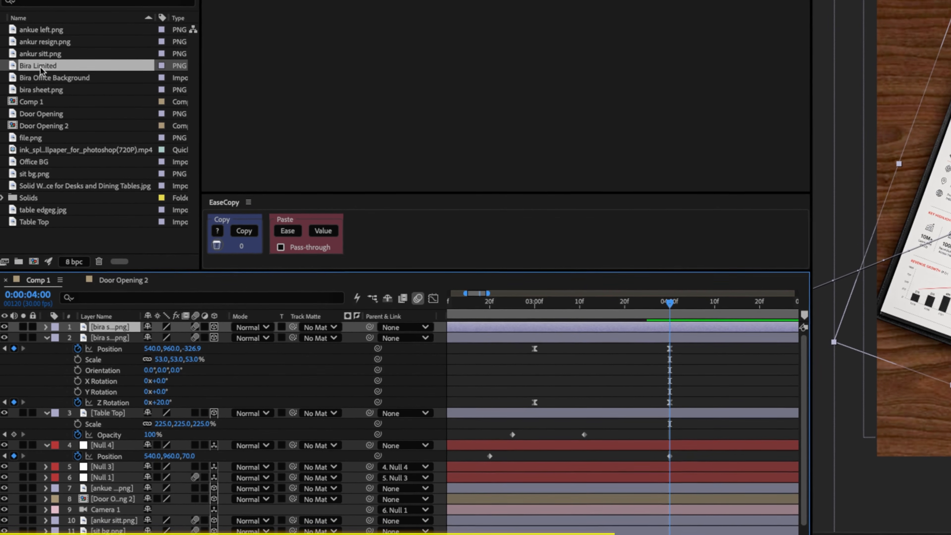
left_click_drag(41, 65, 108, 330)
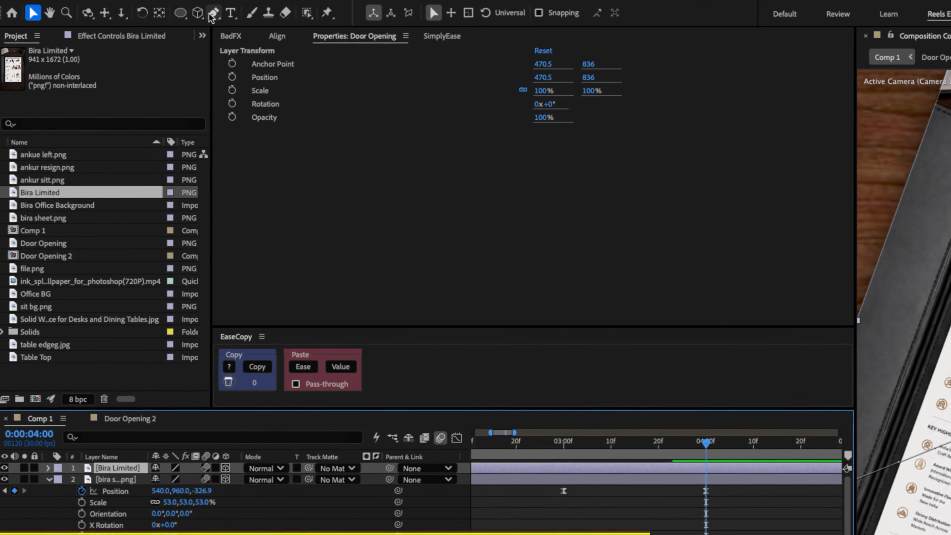
Draw a mask on the Bira Limited layer around the "Bira limited" heading.
left_click(208, 15)
left_click(246, 16)
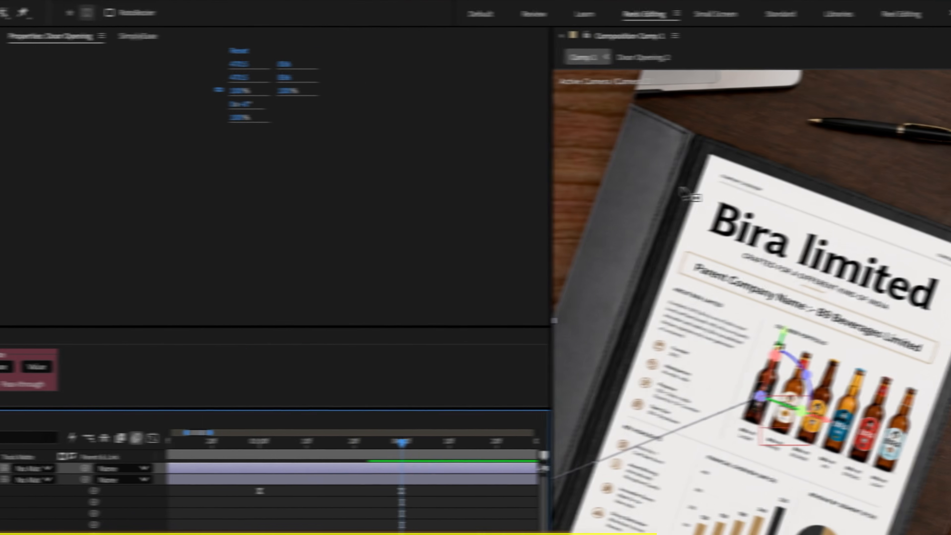
left_click(919, 242)
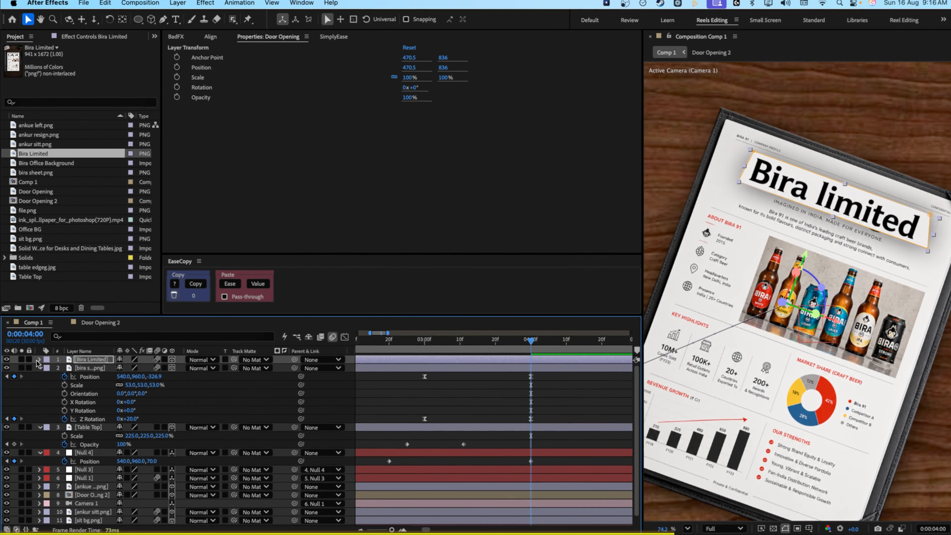
Delete the Drop Shadow style from the Bira Limited layer and trim the layer's start to 0:00:04:00.
left_click(38, 360)
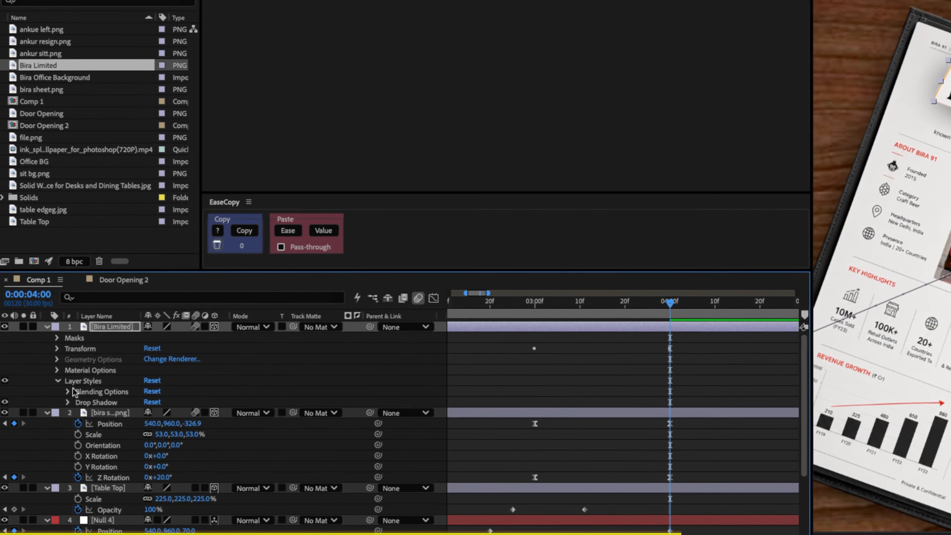
left_click(91, 403)
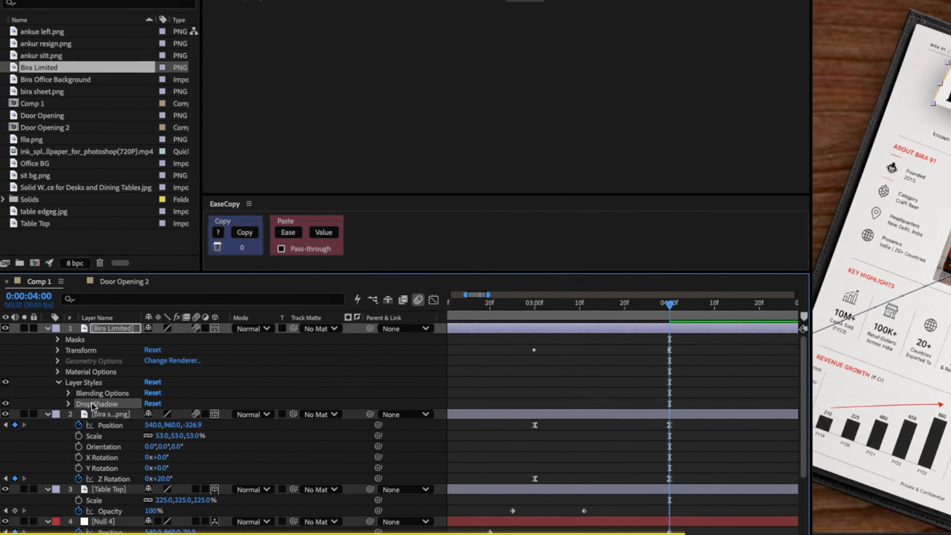
key("Delete")
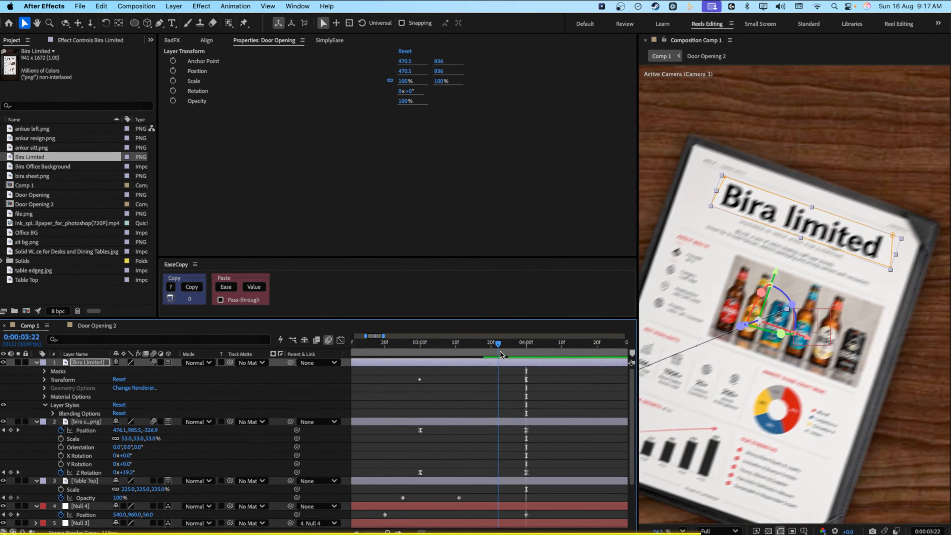
left_click(494, 352)
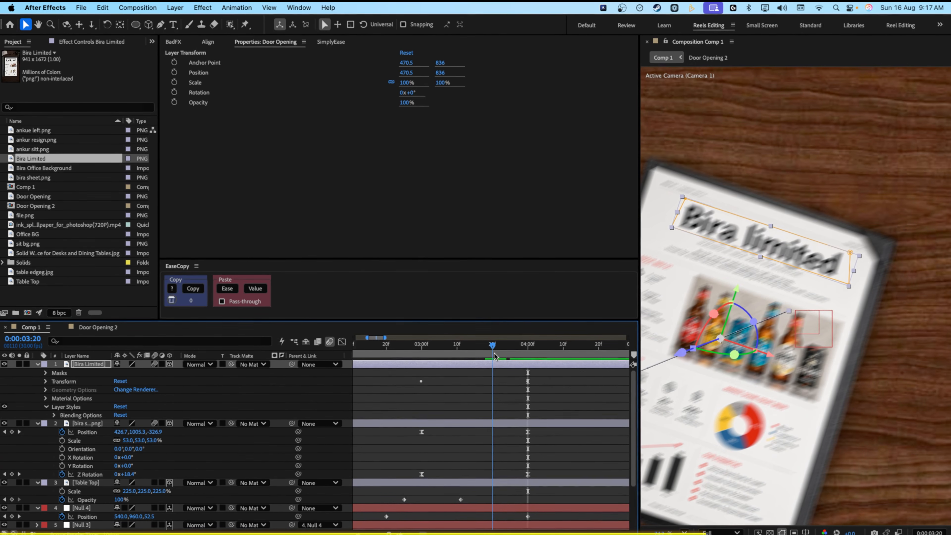
key("alt+bracketleft")
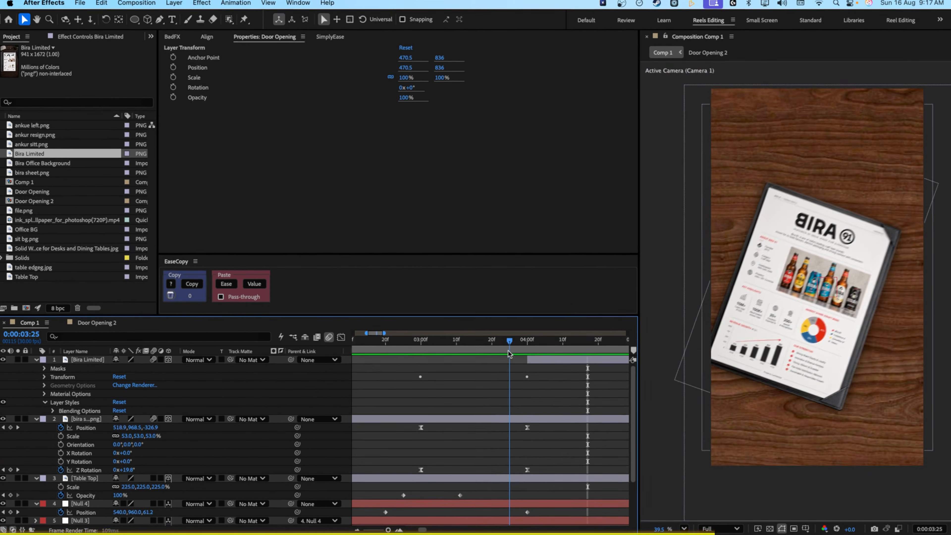
Preview the sheet's heading swap around 0:00:04:00 and add an adjustment layer to Comp 1.
left_click_drag(508, 351, 538, 353)
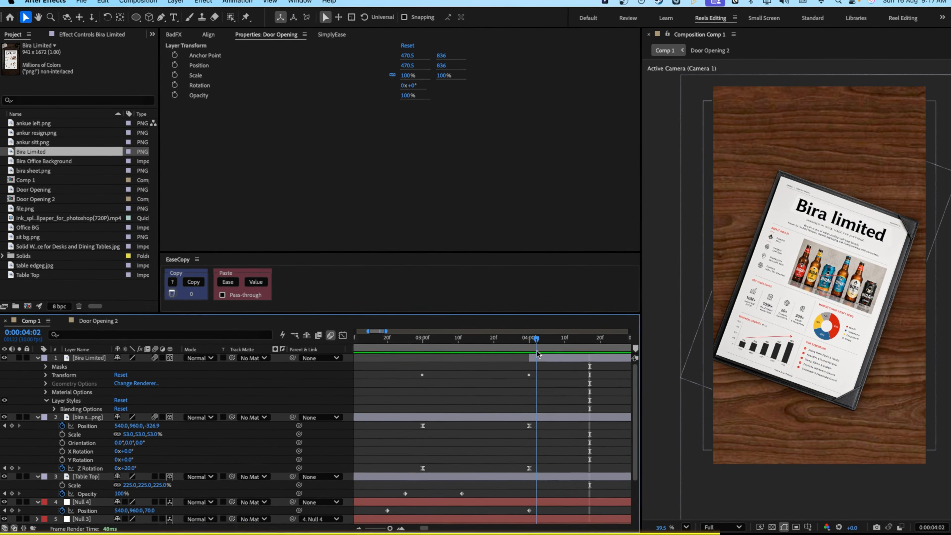
key("space")
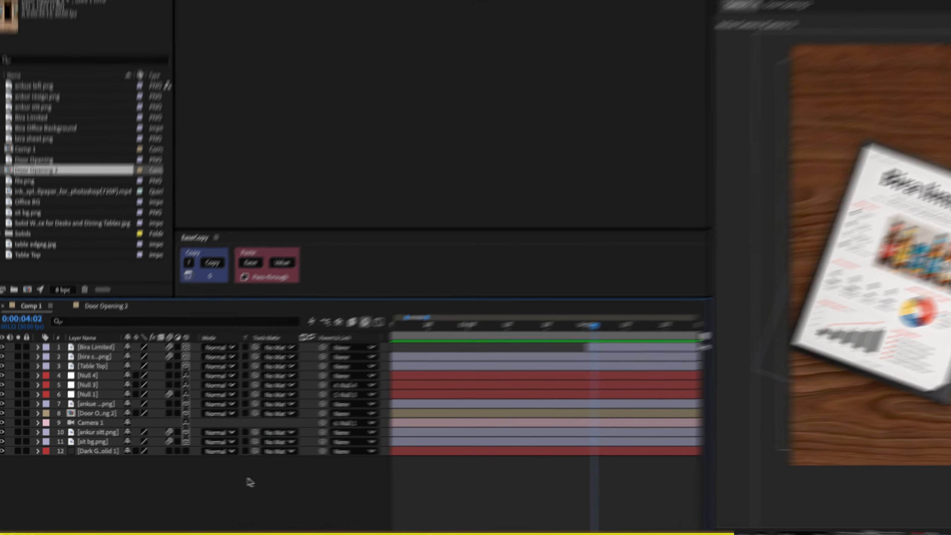
right_click(198, 476)
mouse_move(262, 404)
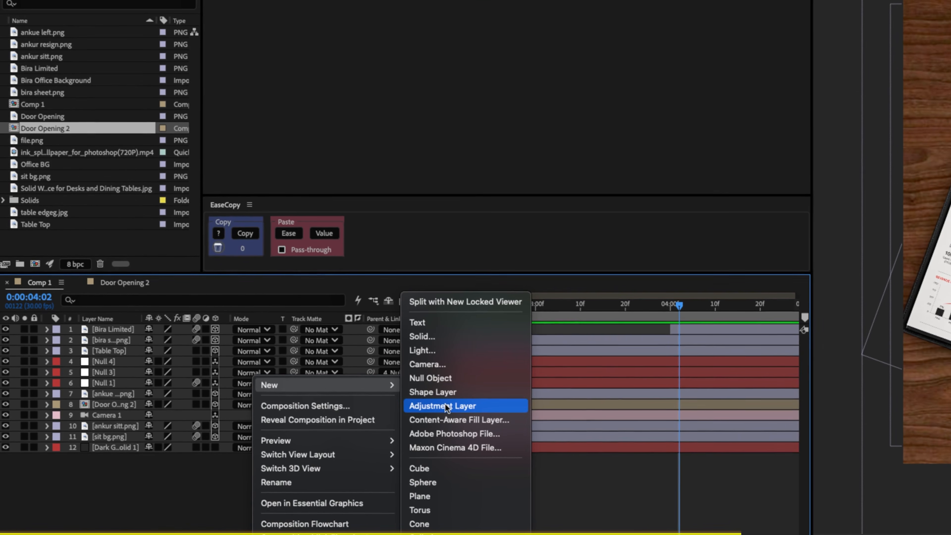
left_click(444, 405)
Trim the adjustment layer so it runs from 0:00:04:00 to 0:00:04:02.
key(";")
left_click(538, 309)
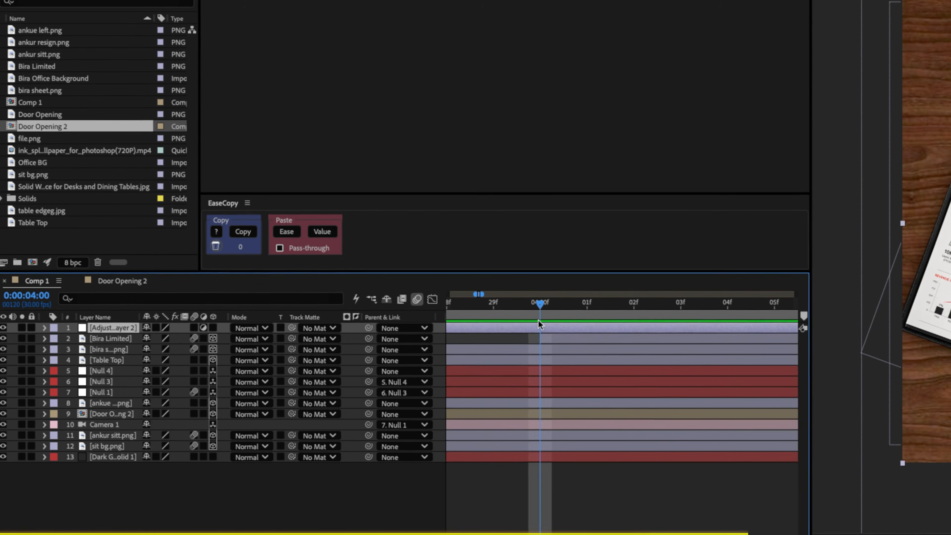
key("alt+bracketleft")
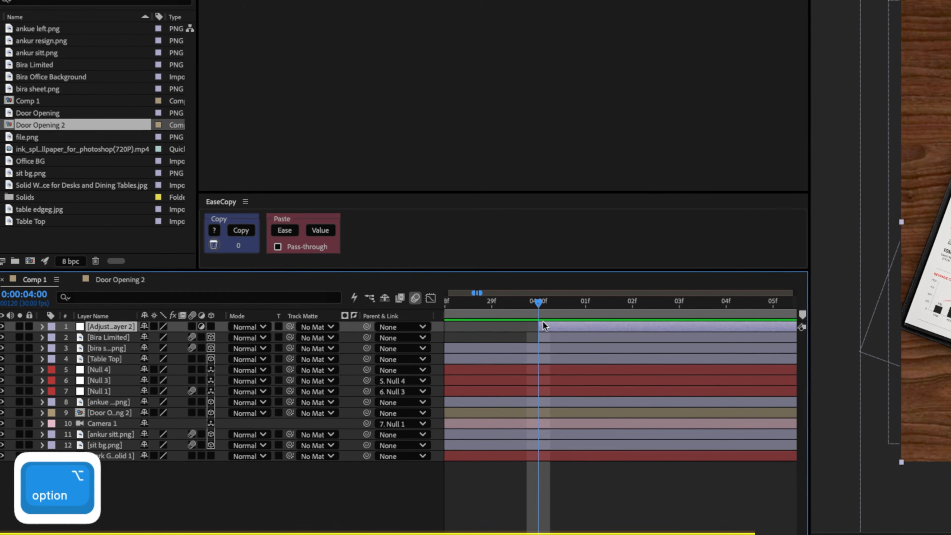
left_click_drag(540, 305, 635, 311)
key("alt+bracketright")
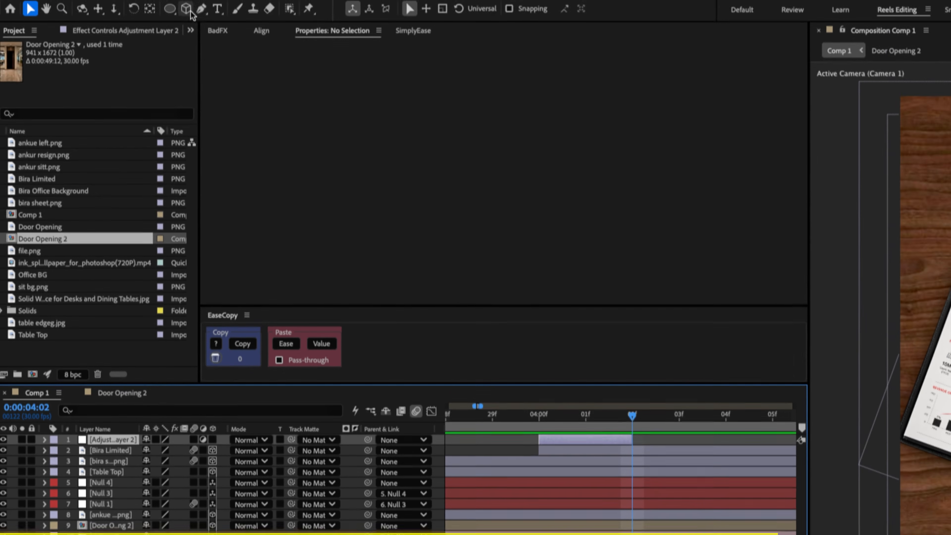
Draw a Pen tool mask on the adjustment layer around the tilted "Bira limited" heading.
left_click(202, 11)
left_click(251, 10)
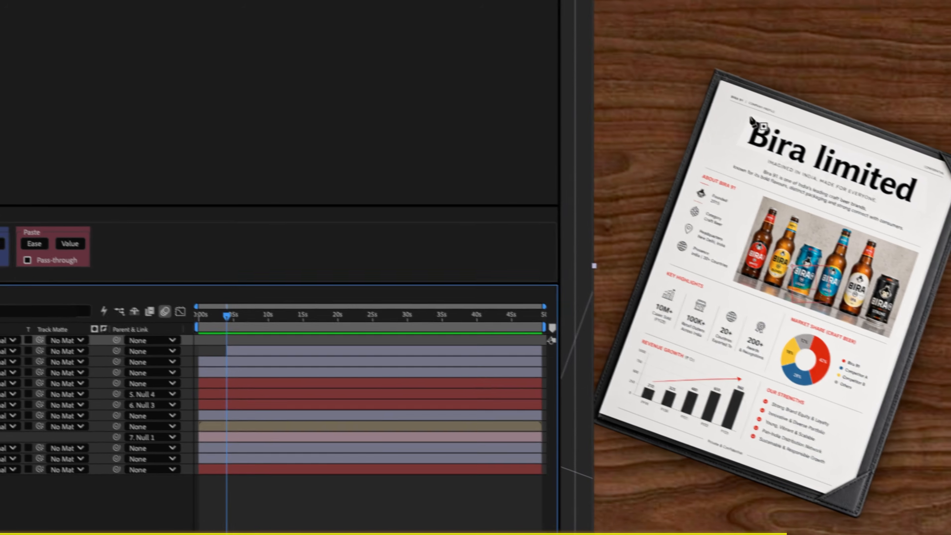
left_click(746, 112)
left_click(733, 144)
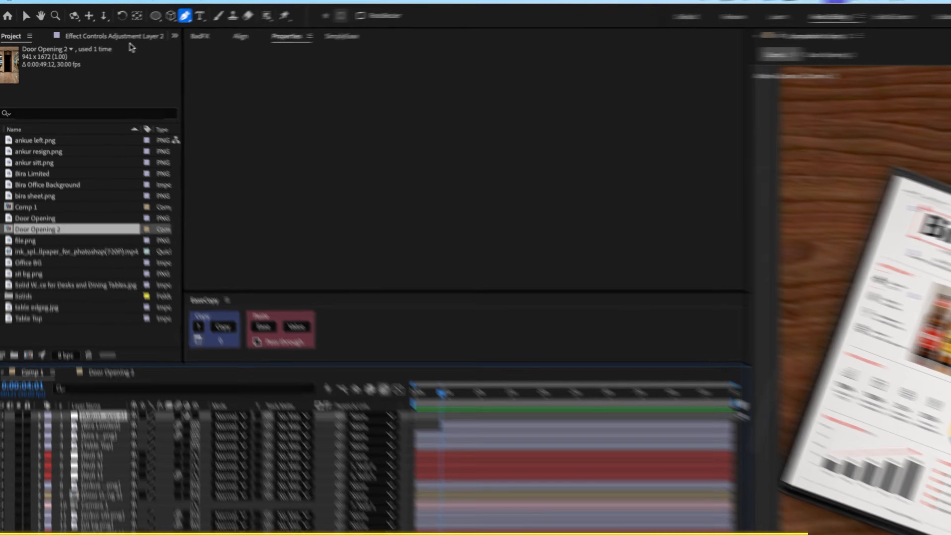
Apply the Invert effect to the masked adjustment layer and enable the layer's motion blur.
left_click(63, 43)
left_click(189, 33)
left_click(209, 81)
left_click(49, 46)
type("inver")
double_click(58, 106)
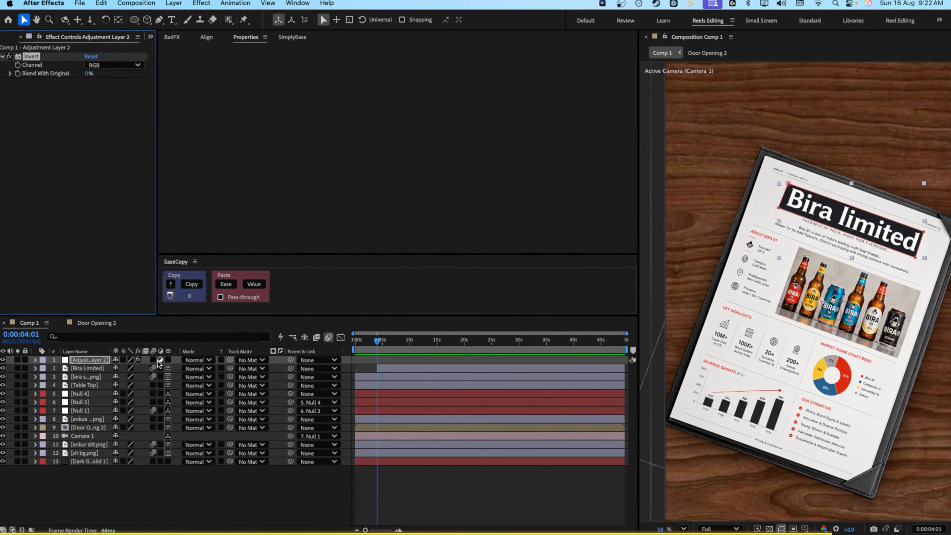
left_click(153, 360)
Preview the brief inverted flash over the heading change around 0:00:04:00.
left_click_drag(367, 341, 374, 346)
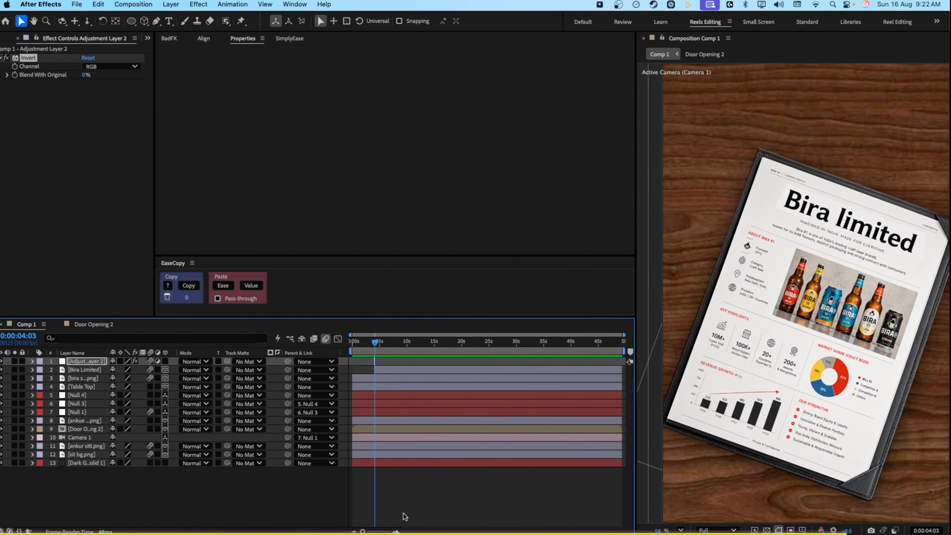
left_click(398, 531)
left_click(398, 531)
key("equal")
key("equal")
left_click_drag(376, 365, 367, 347)
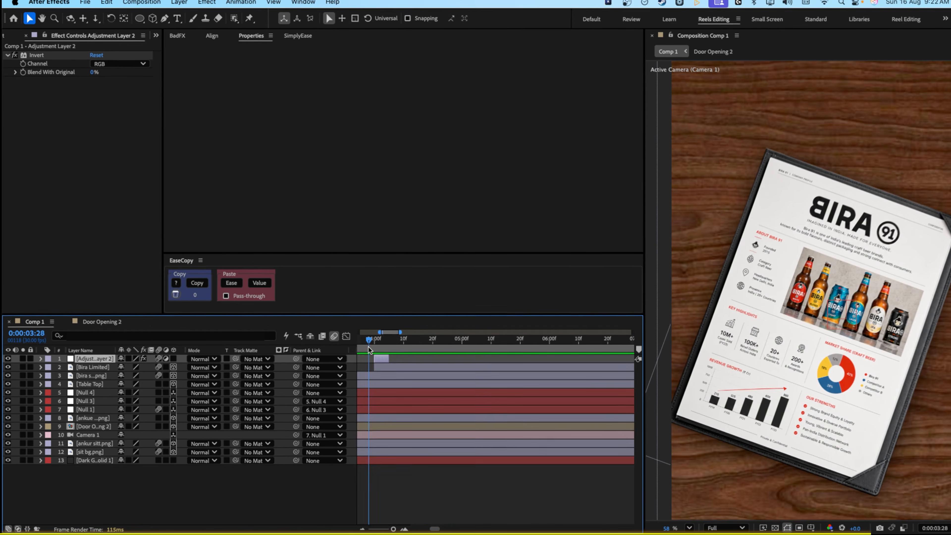
key("space")
key("space")
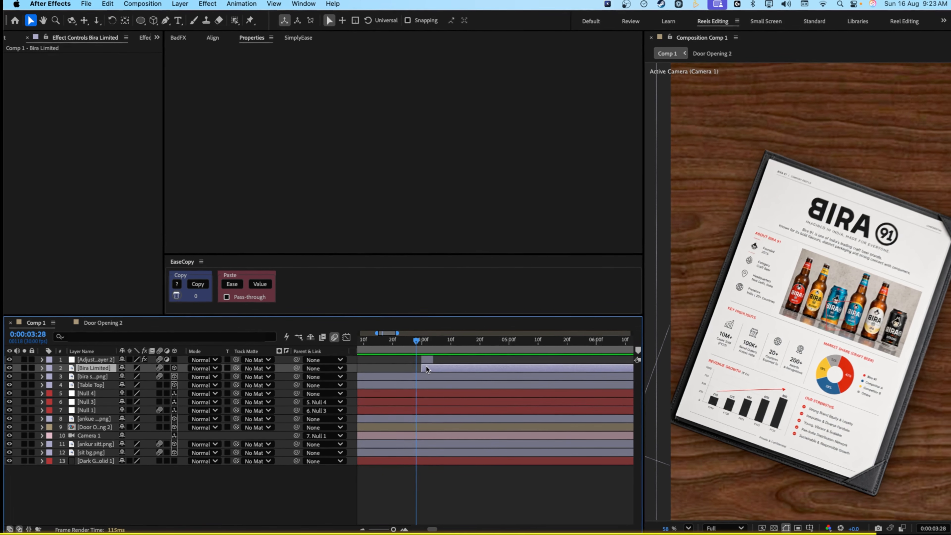
left_click_drag(426, 367, 400, 350)
key("space")
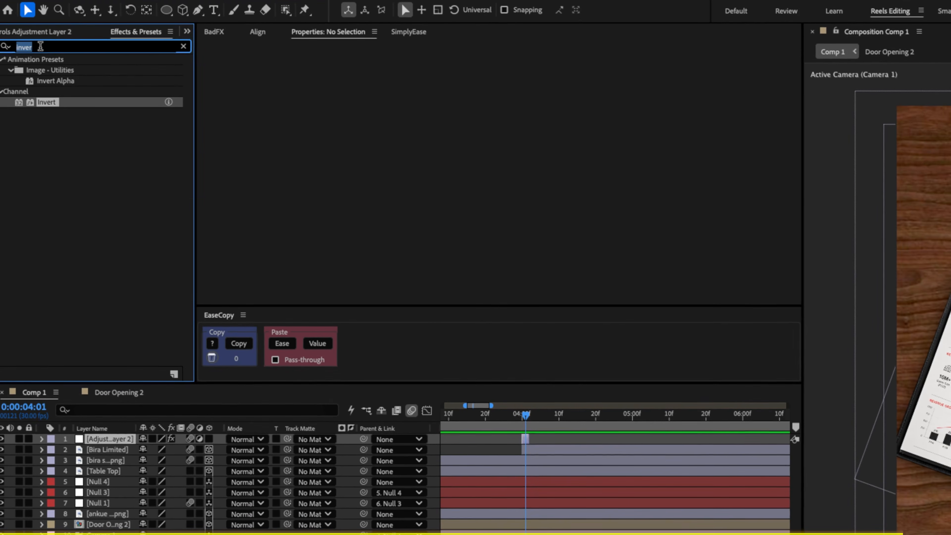
Add Gaussian Blur to the adjustment layer with Blurriness 31.4 and Repeat Edge Pixels off.
type("gau")
double_click(47, 73)
left_click_drag(112, 101, 149, 102)
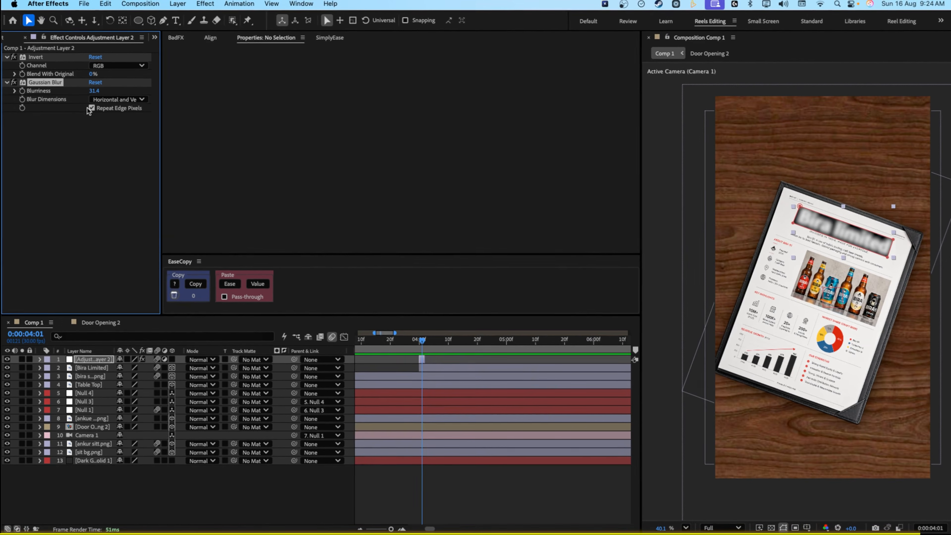
left_click(113, 122)
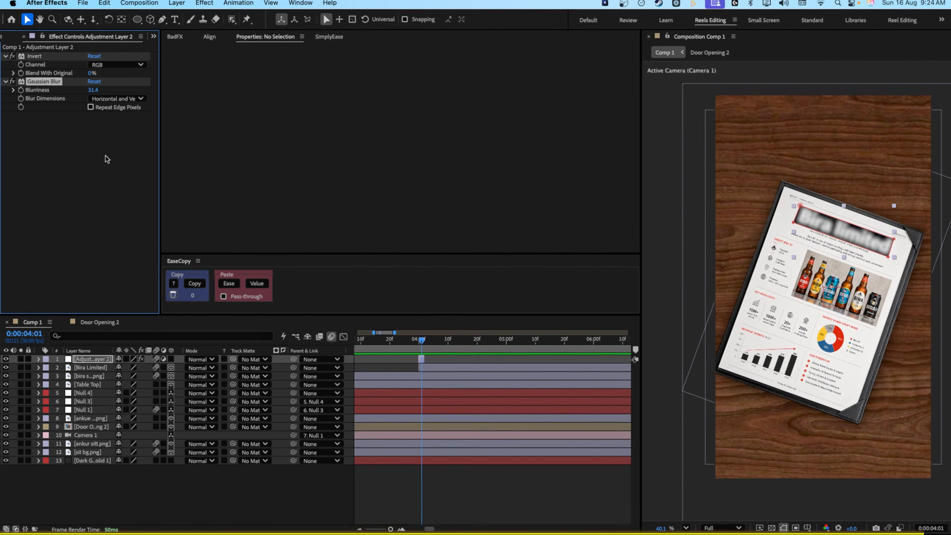
Play back the heading transition with the inverted, blurred flash around 0:00:04:00.
left_click(411, 345)
key("space")
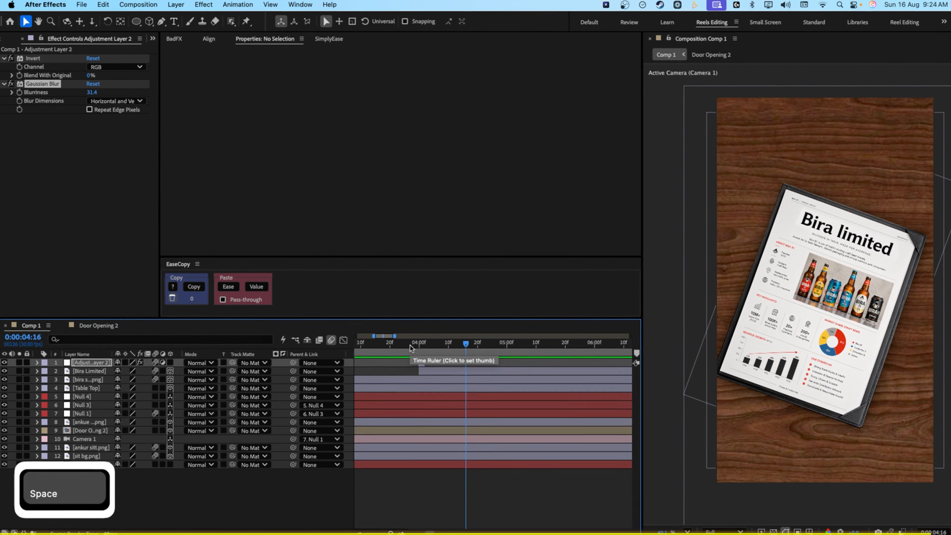
left_click(422, 347)
left_click_drag(426, 346, 478, 348)
key("space")
key("space")
left_click(388, 348)
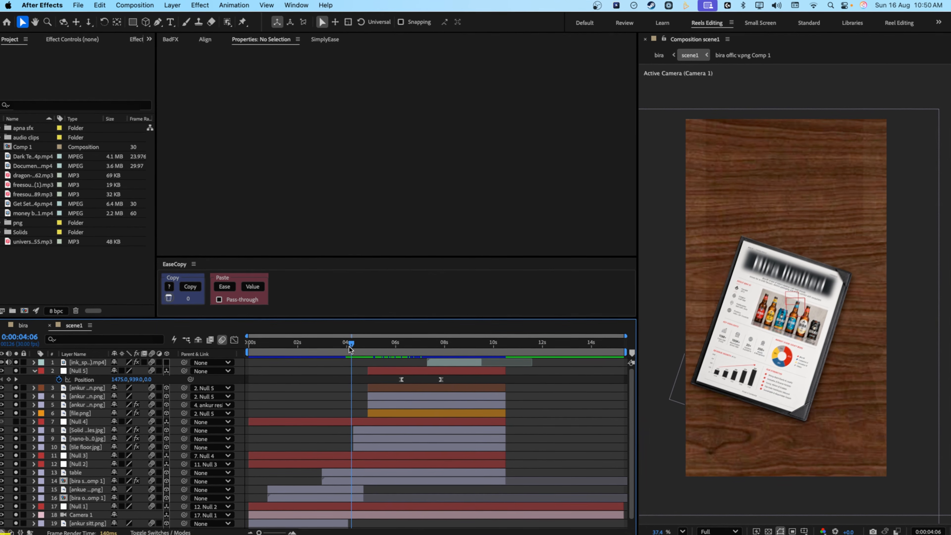
Reveal Null 4's Position and Orientation keyframes in scene1 and review the camera tilt up to 0:00:07:28.
left_click_drag(350, 347, 350, 347)
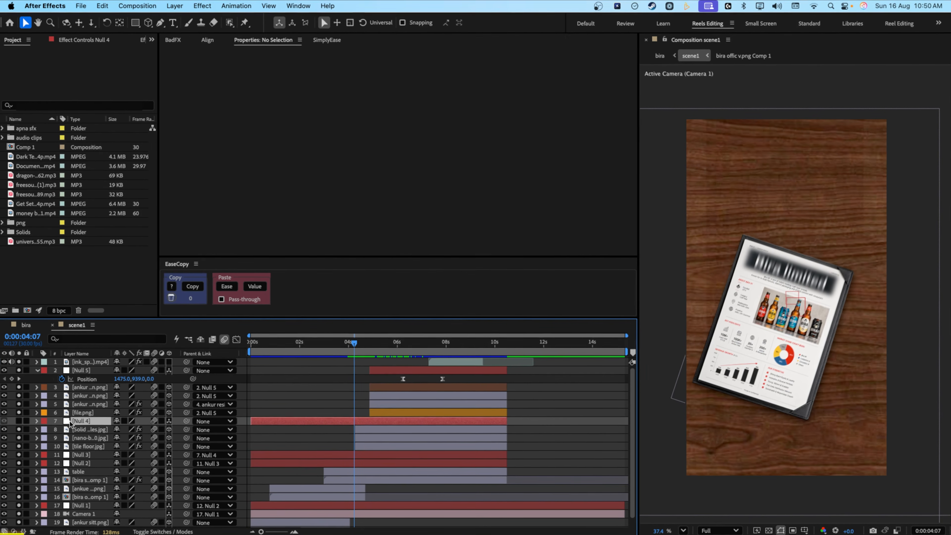
key("u")
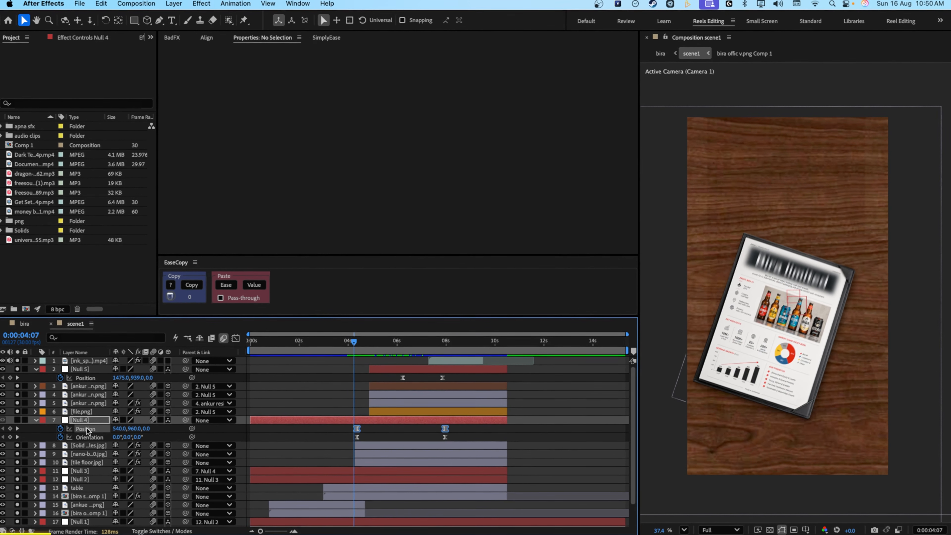
left_click_drag(352, 347, 445, 366)
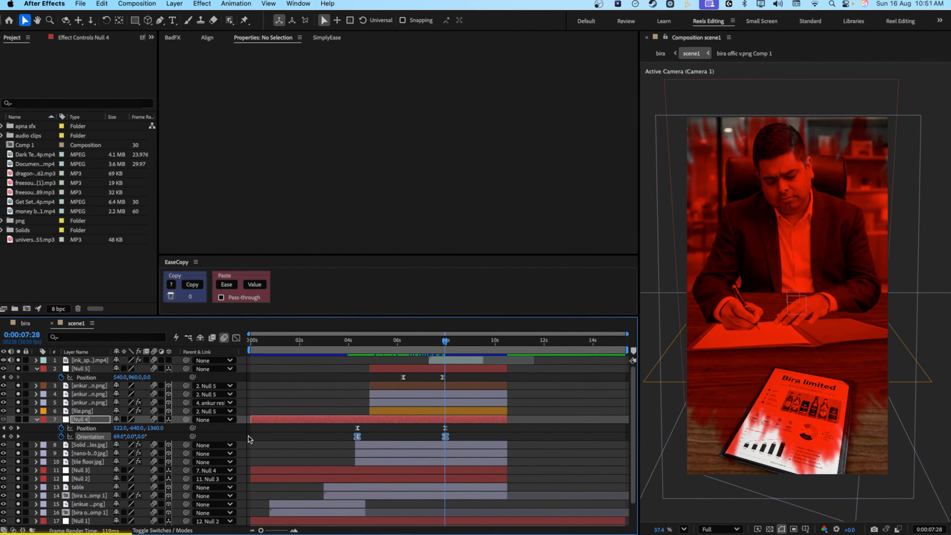
left_click(391, 351)
left_click_drag(391, 354, 435, 363)
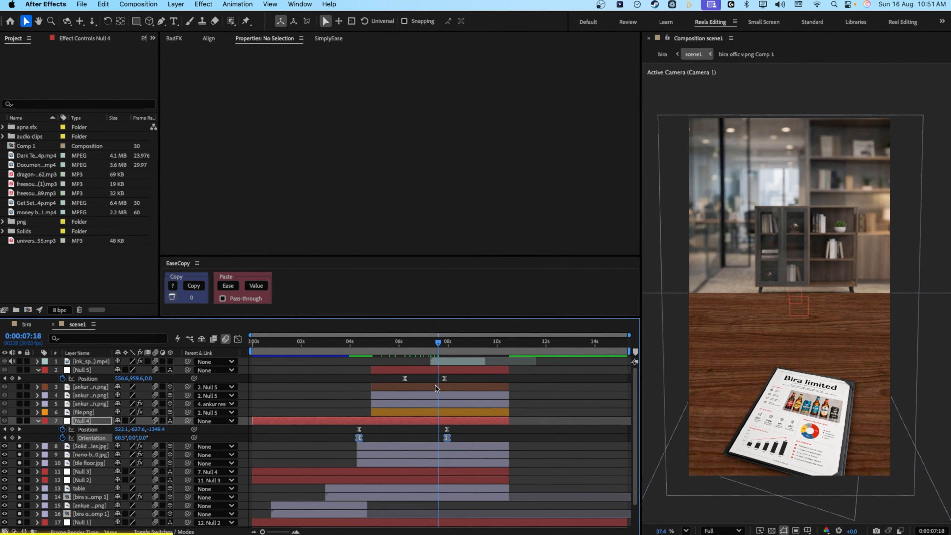
left_click(362, 345)
left_click_drag(364, 345, 394, 350)
Inspect the table edge layer's rotation properties and check the tile floor layer beneath it at 0:00:05:26.
left_click(711, 430)
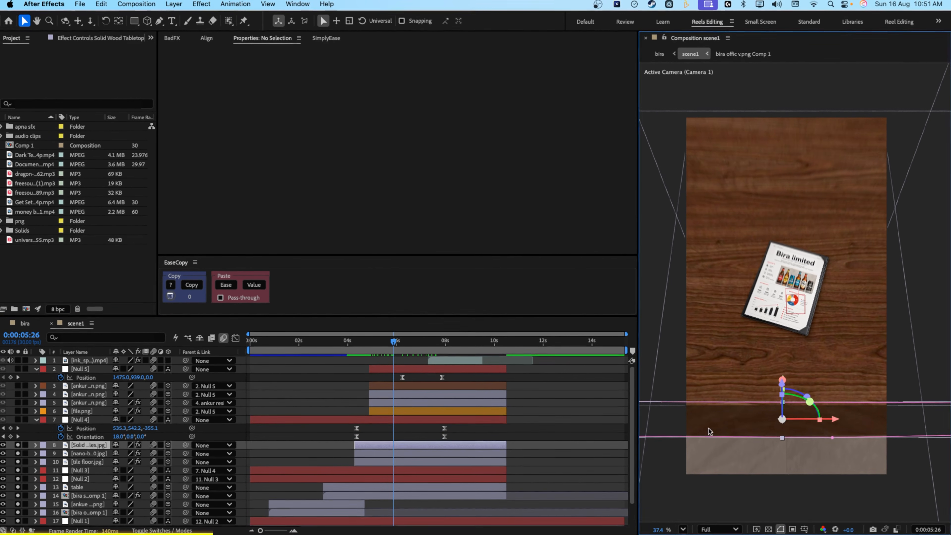
left_click(737, 414)
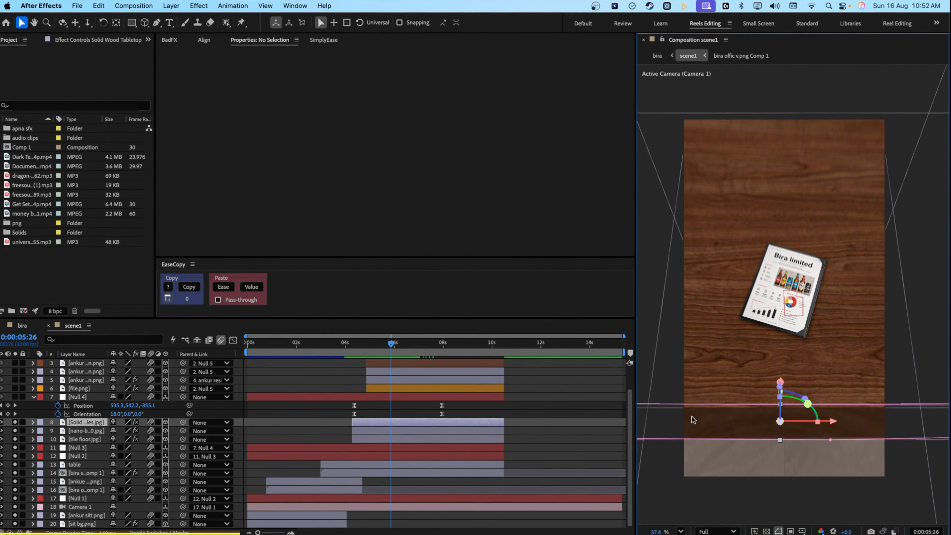
key("r")
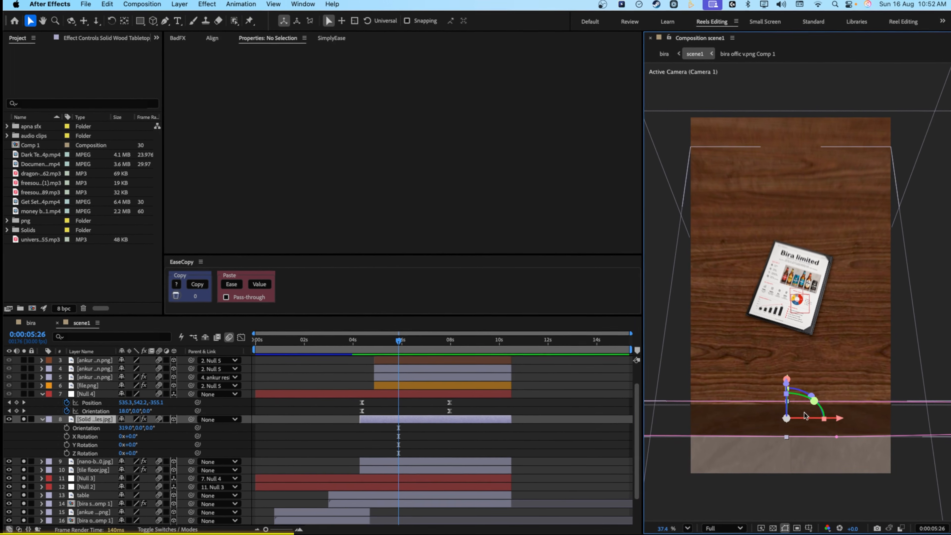
left_click(741, 459)
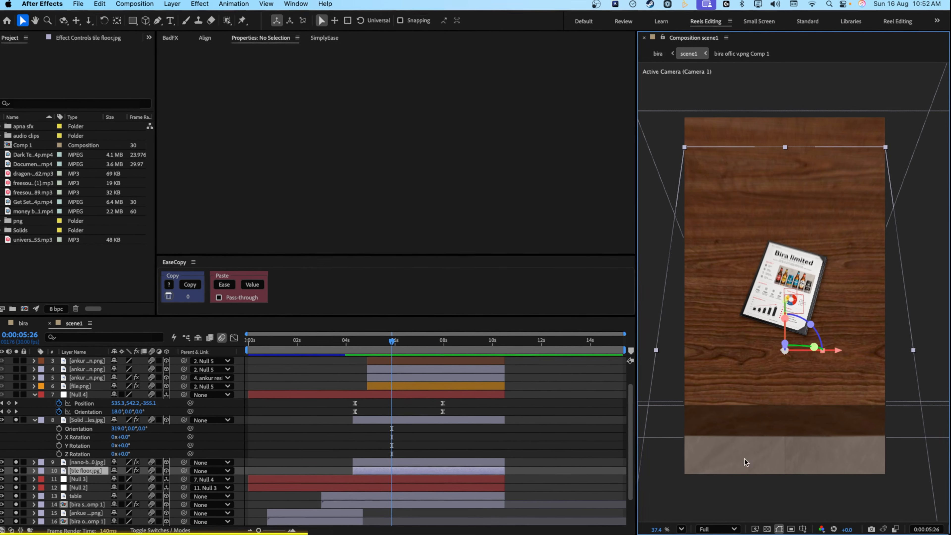
left_click(14, 474)
left_click(15, 474)
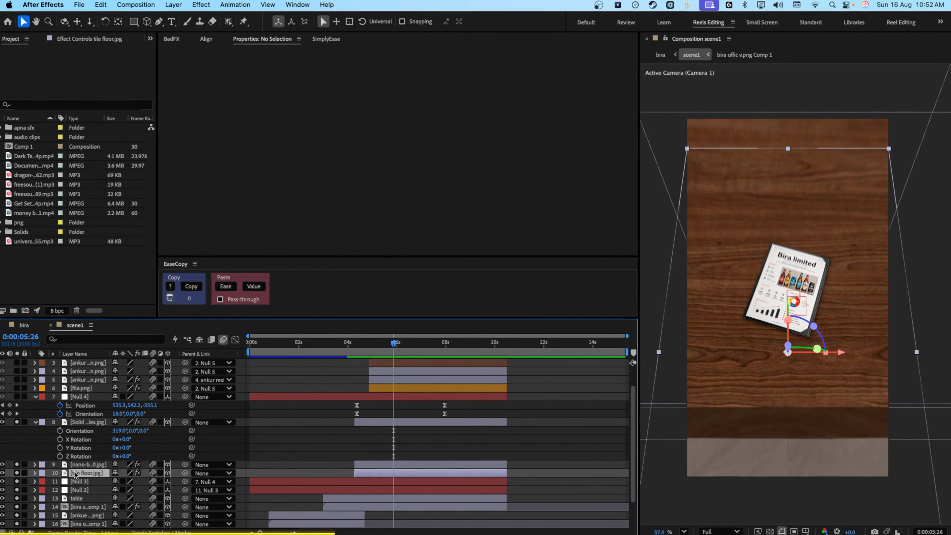
Examine how the office background layer comes into view during the tilt, toggling its solo state for comparison.
left_click_drag(393, 343, 387, 343)
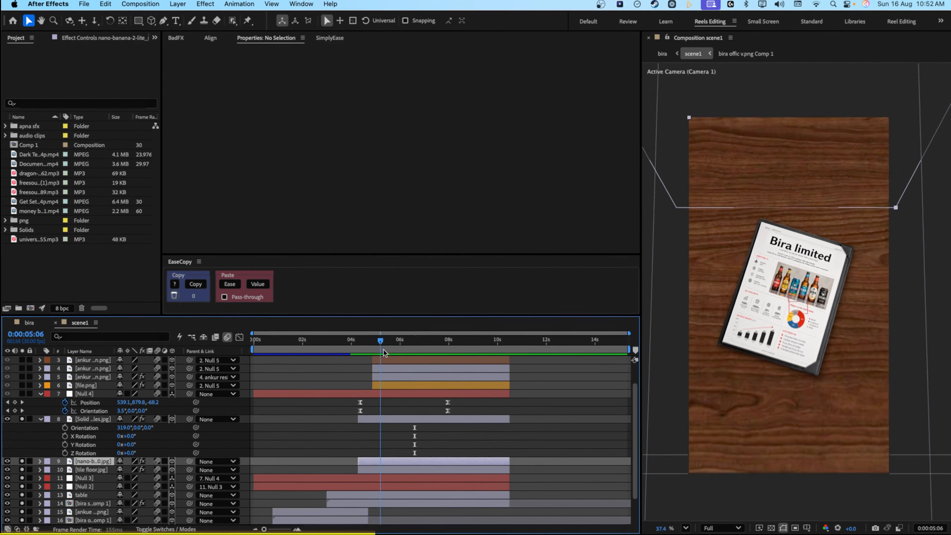
left_click_drag(425, 355, 440, 358)
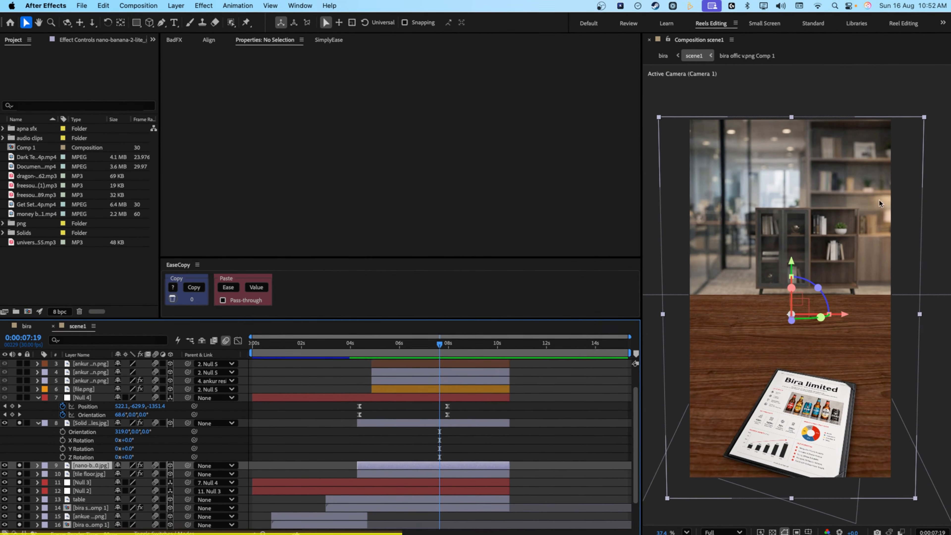
left_click(19, 465)
left_click(19, 465)
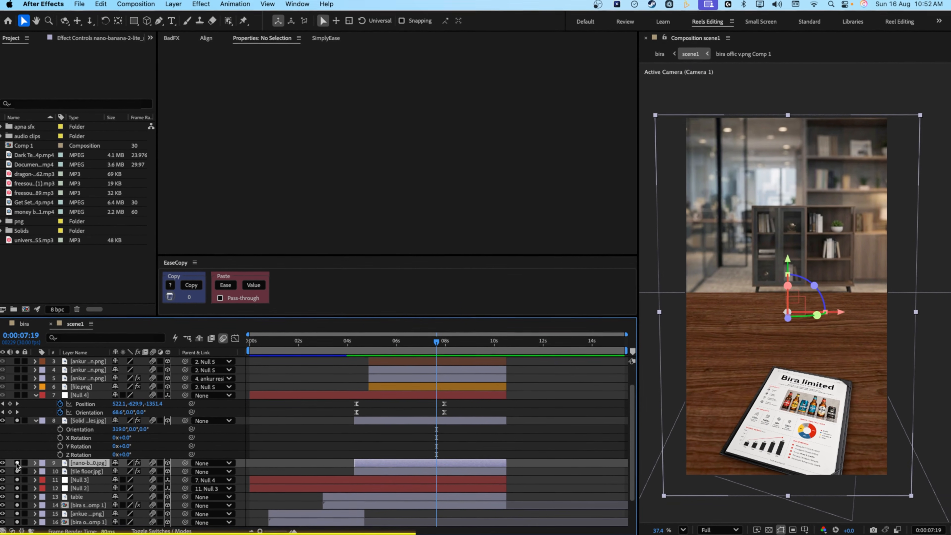
left_click(451, 348)
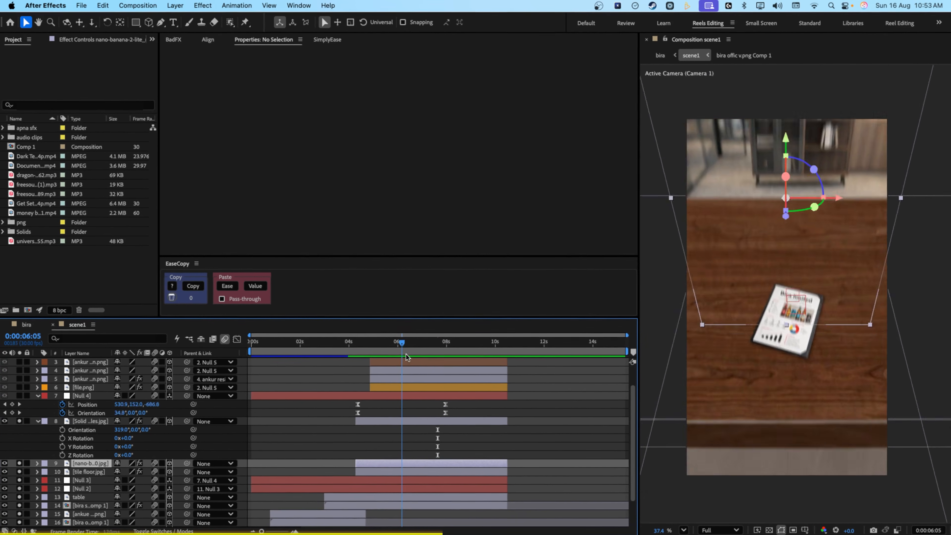
Solo file.png and review its slide onto the table driven by Null 5's Position keyframes.
scroll(445, 360, "up", 2)
left_click(17, 414)
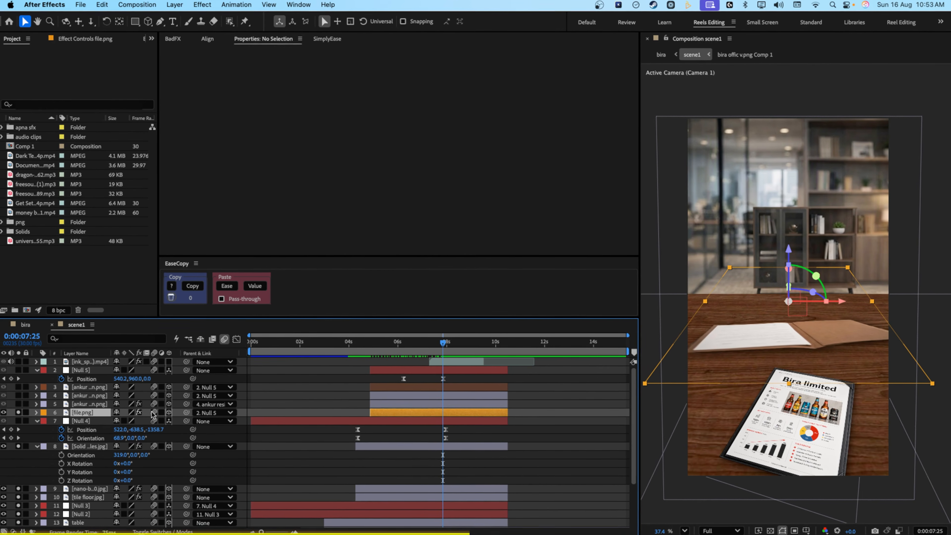
left_click(86, 370)
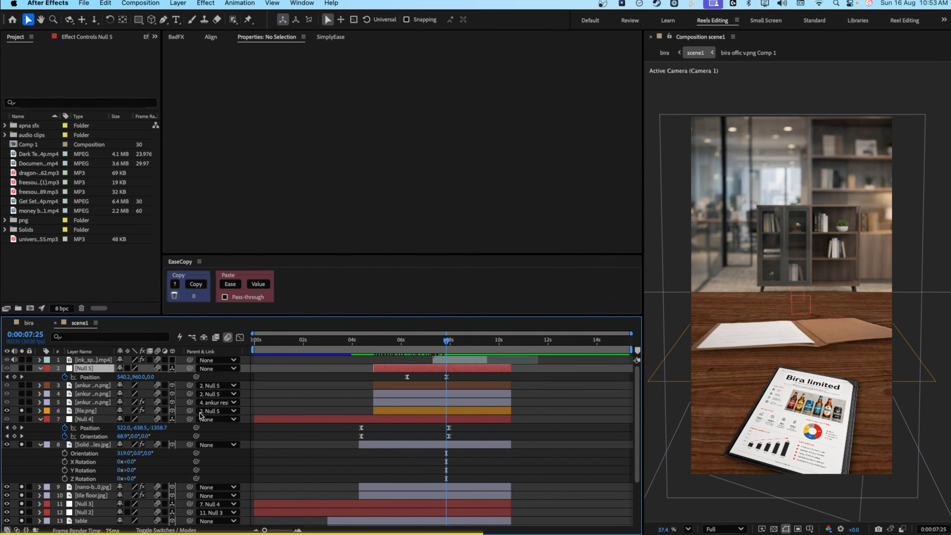
left_click_drag(445, 340, 420, 348)
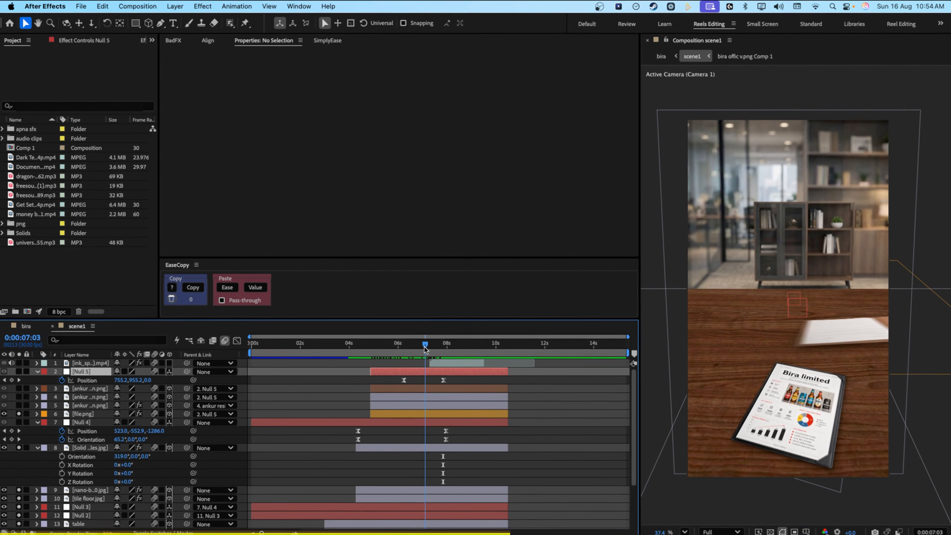
left_click_drag(424, 344, 444, 348)
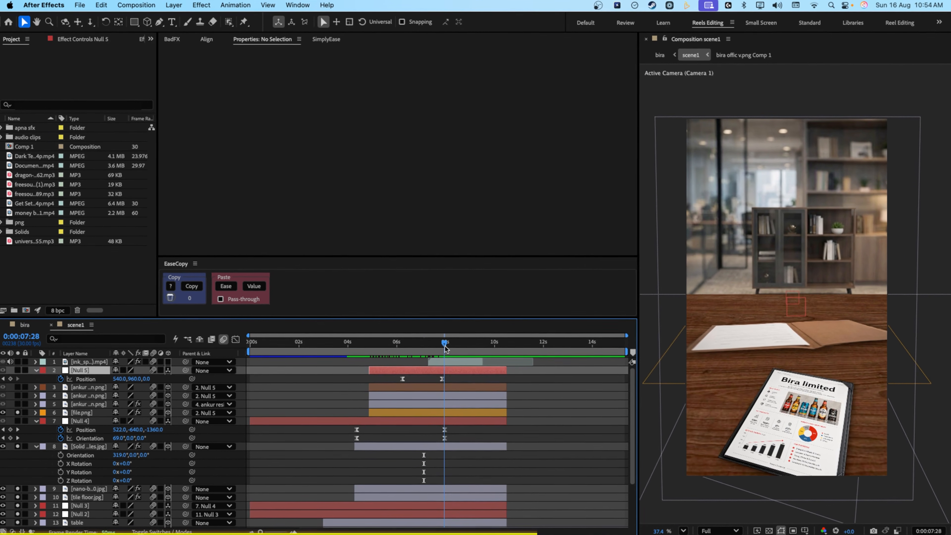
Solo the seated man layer and the separate writing hand layer parented to it so both appear at 0:00:07:28.
left_click(89, 404)
left_click(20, 389)
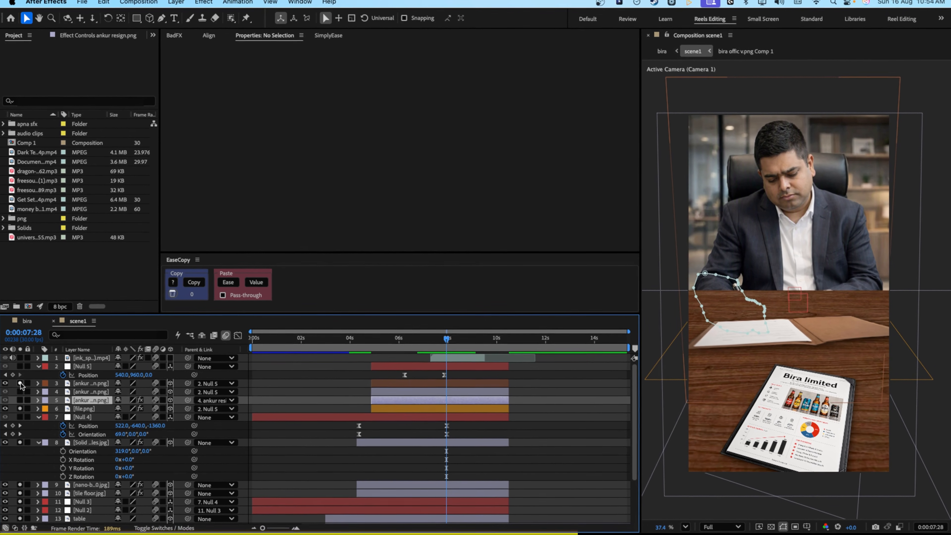
left_click(20, 402)
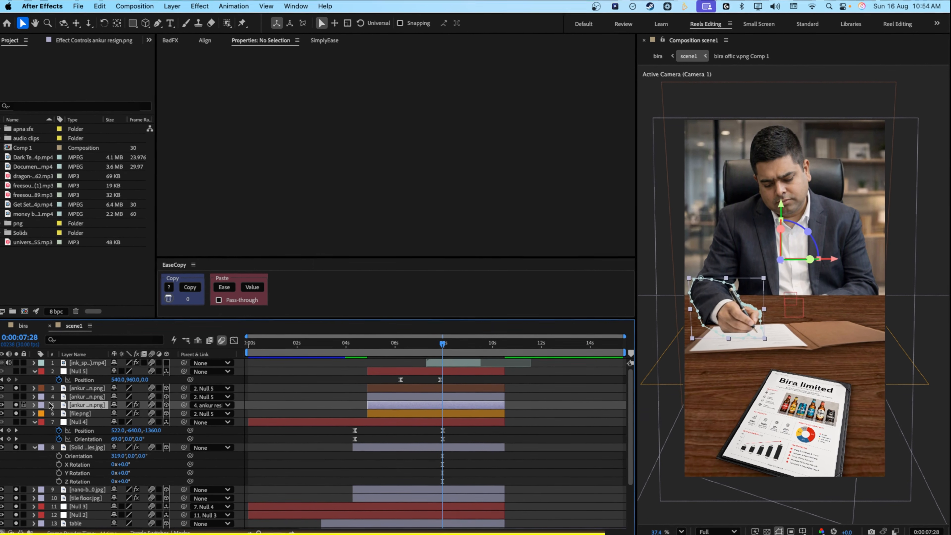
Reveal the writing hand layer's keyframes and examine its Puppet pin and Position animation.
scroll(741, 315, "up", 2)
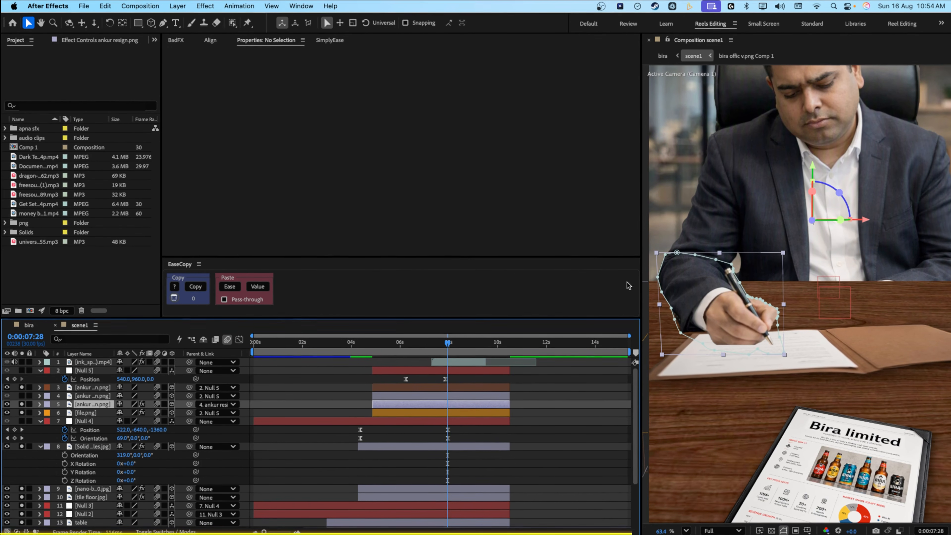
key("u")
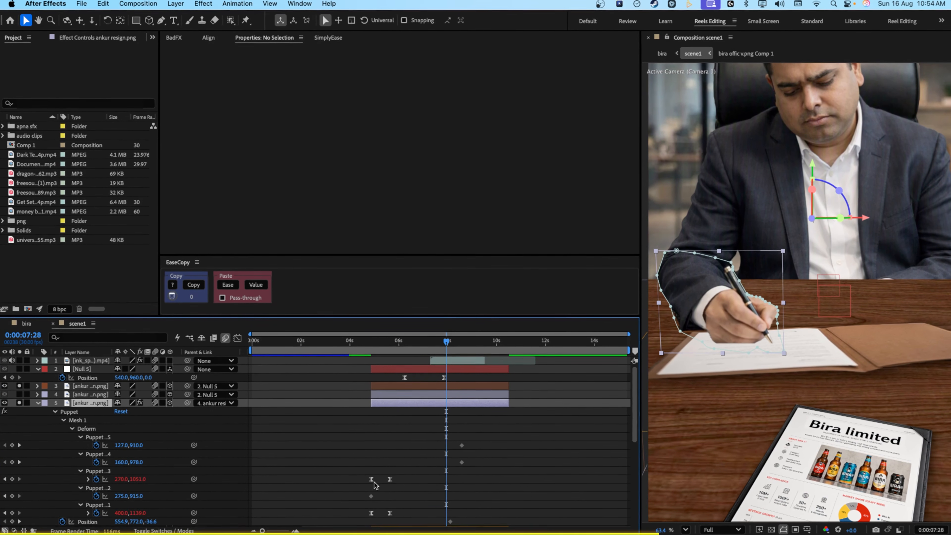
scroll(375, 483, "down", 3)
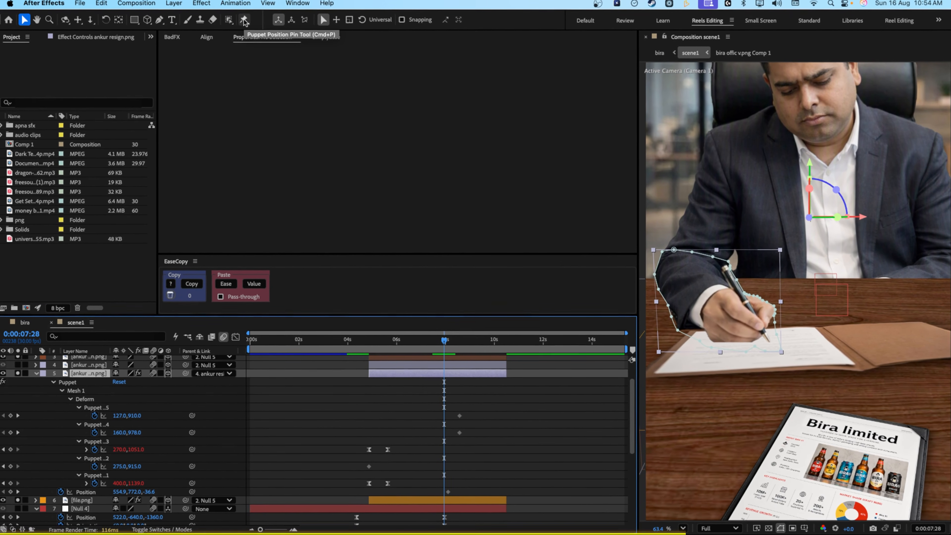
Try moving the pen-tip puppet pin of the writing hand slightly on the paper at 0:00:07:28.
left_click(96, 407)
left_click(687, 294)
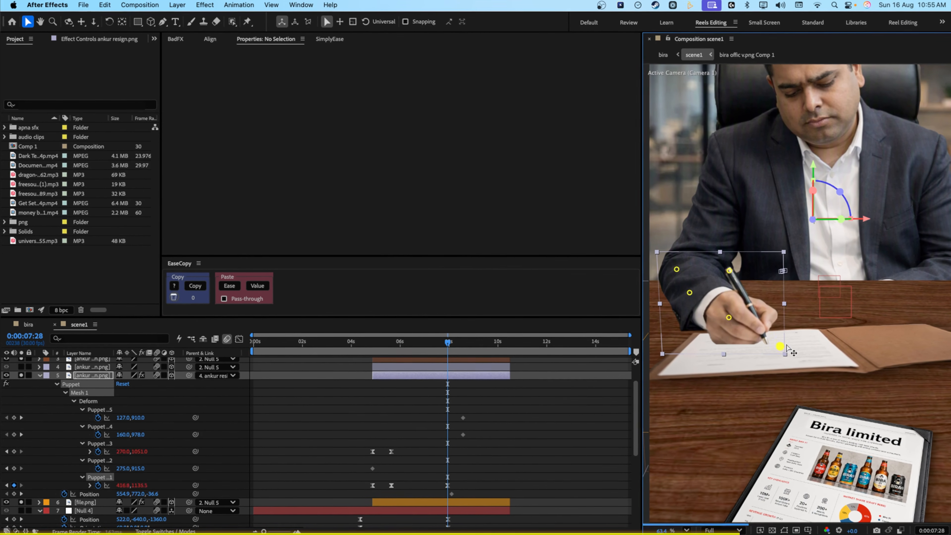
left_click_drag(785, 346, 790, 343)
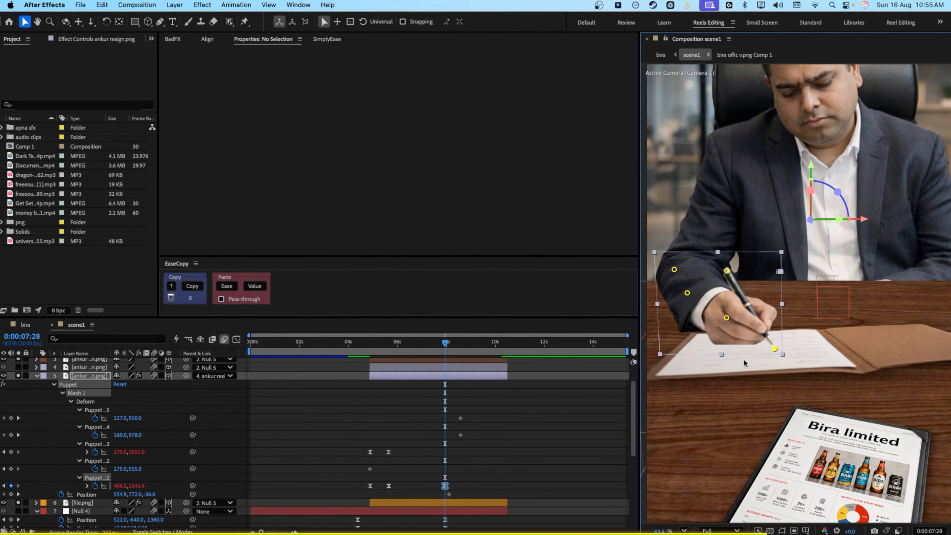
Solo the remaining resignation image layer above the writing hand and preview scene1 from 0:00:00:00.
left_click_drag(446, 341, 445, 366)
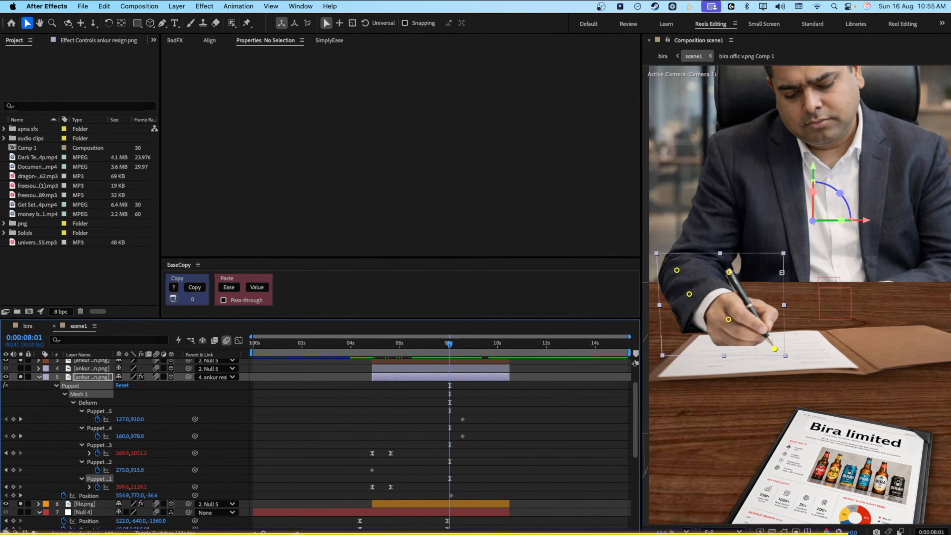
left_click(18, 366)
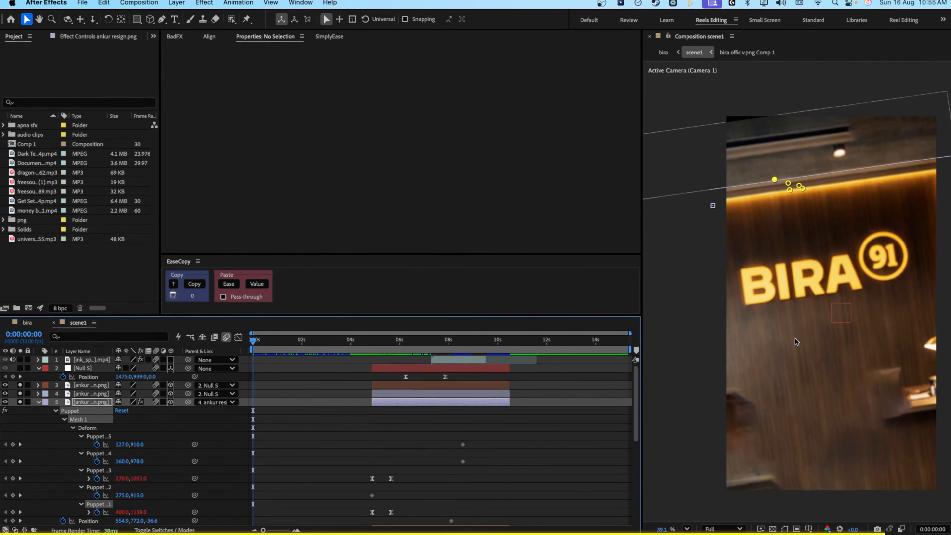
key("space")
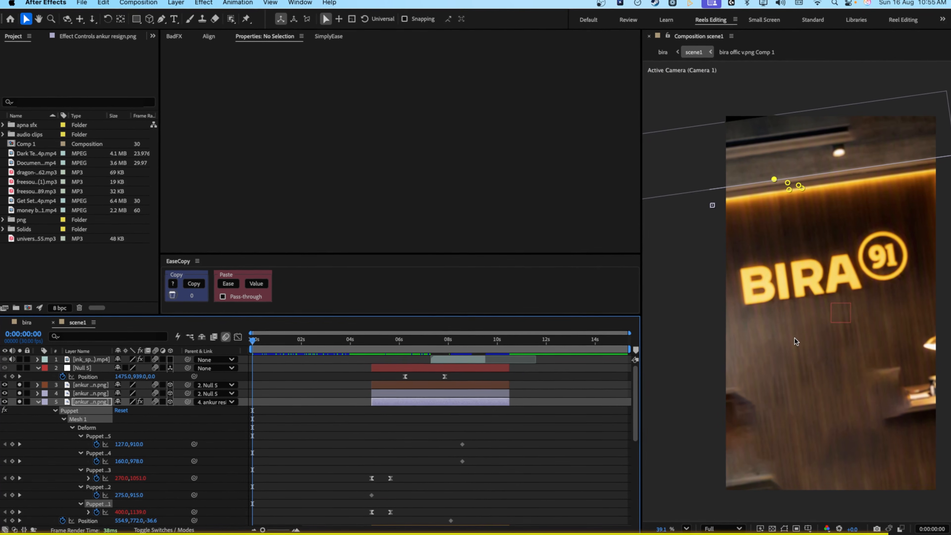